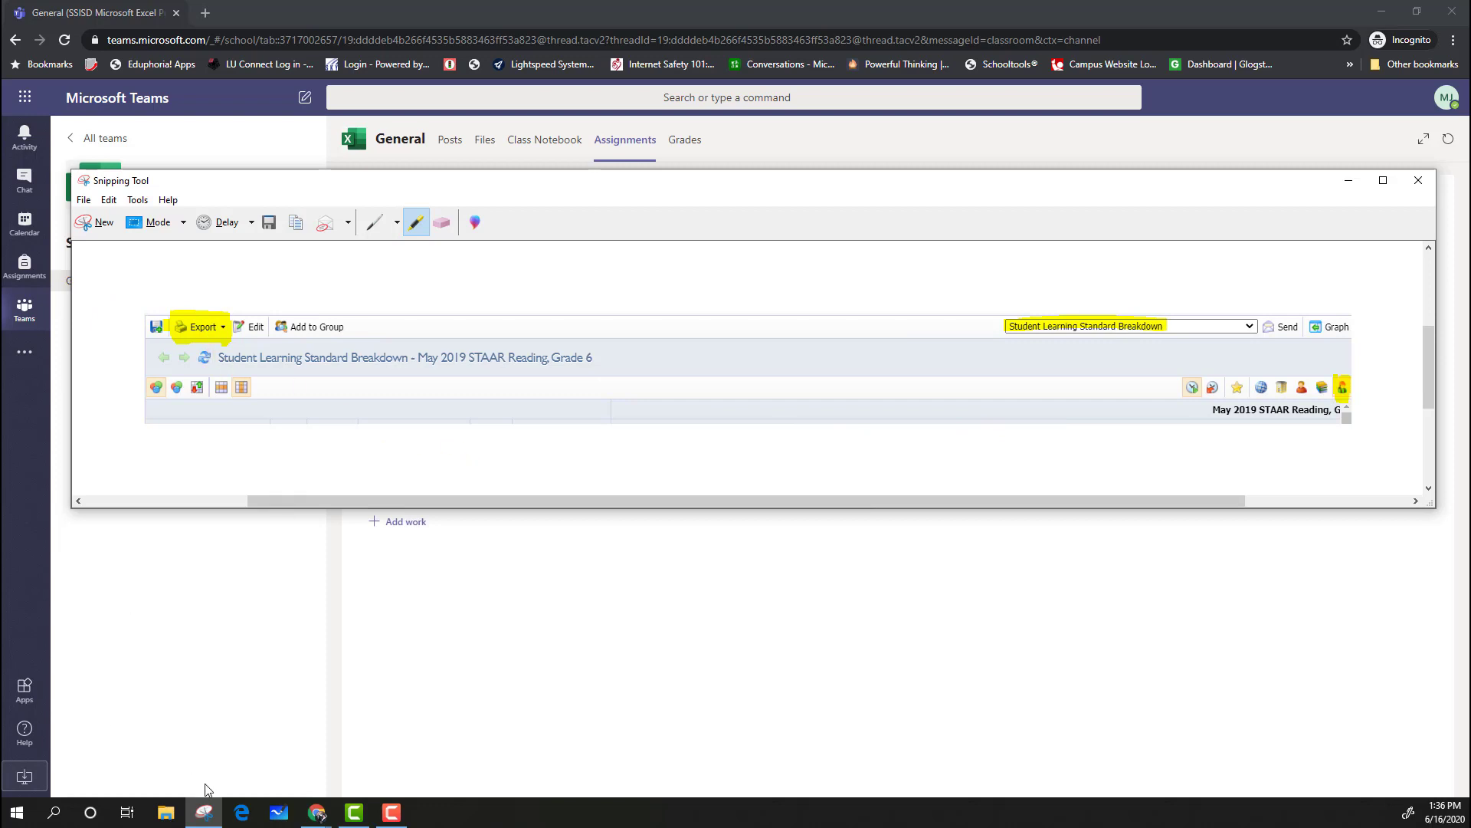
Open the Excel Level 3 Assignment.xlsx from the Teams assignment in the desktop Excel app
mouse_move(211, 817)
left_click(204, 812)
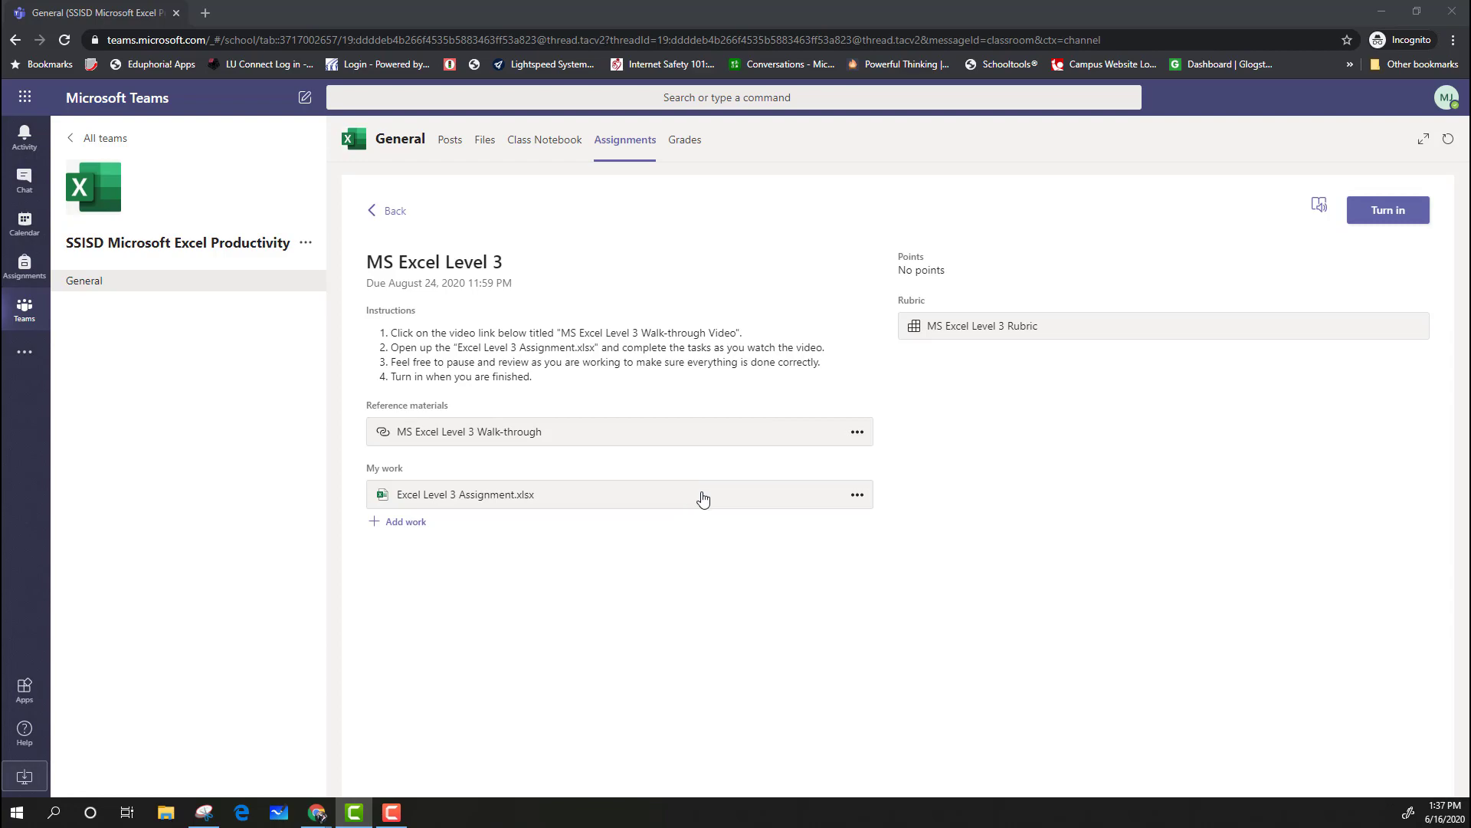
left_click(761, 501)
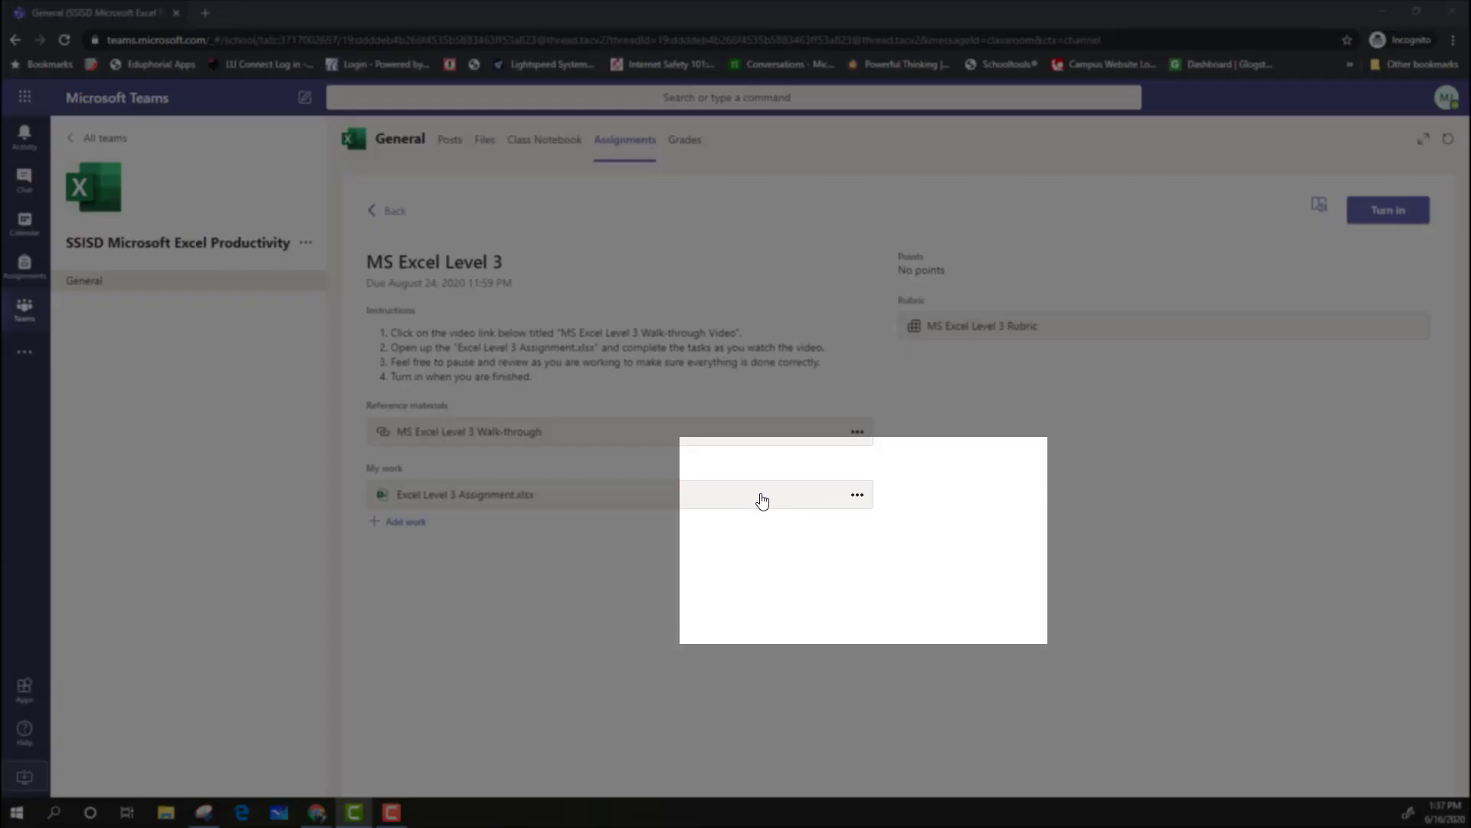
left_click(857, 496)
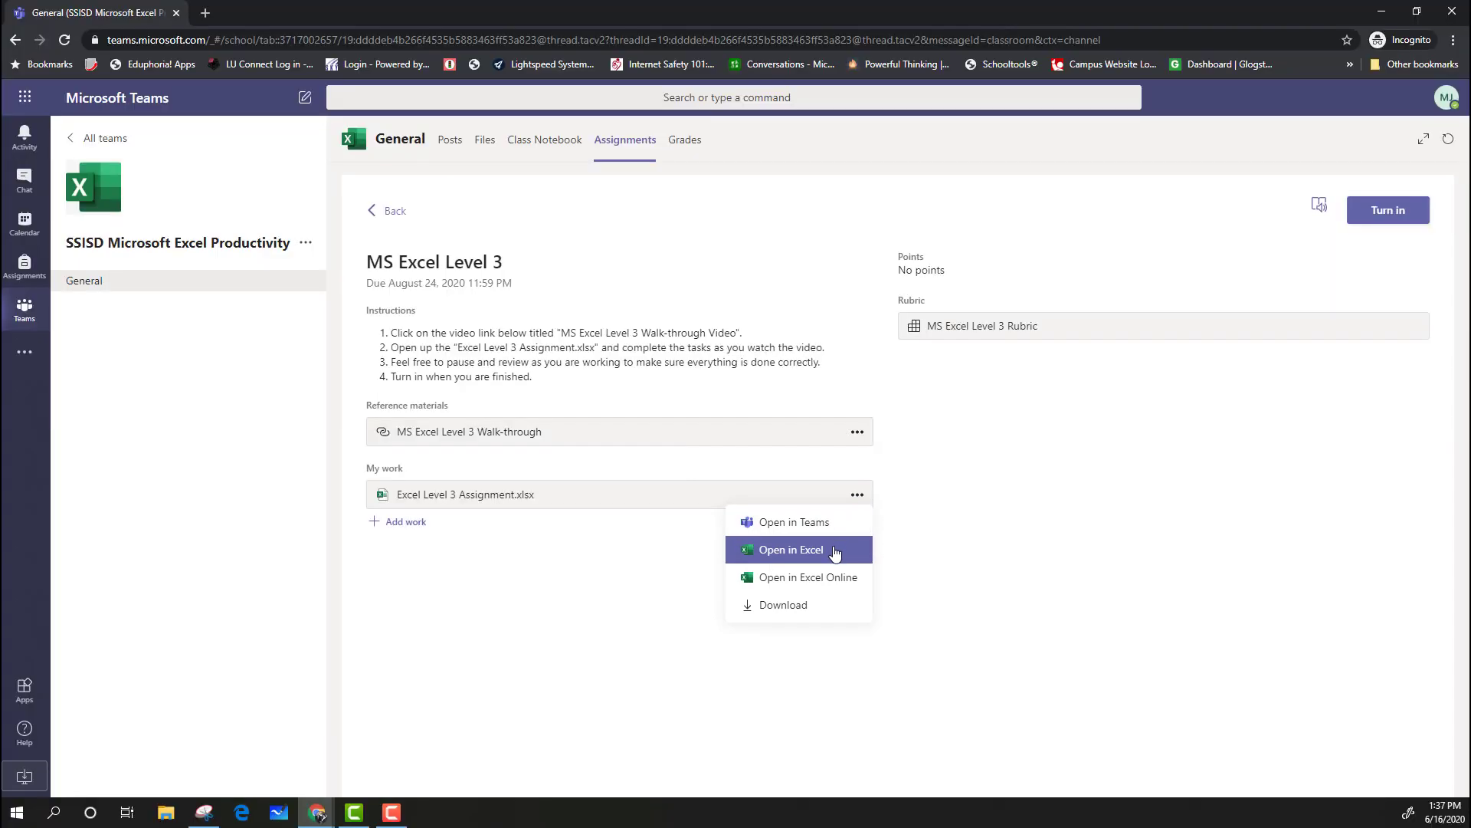
left_click(835, 550)
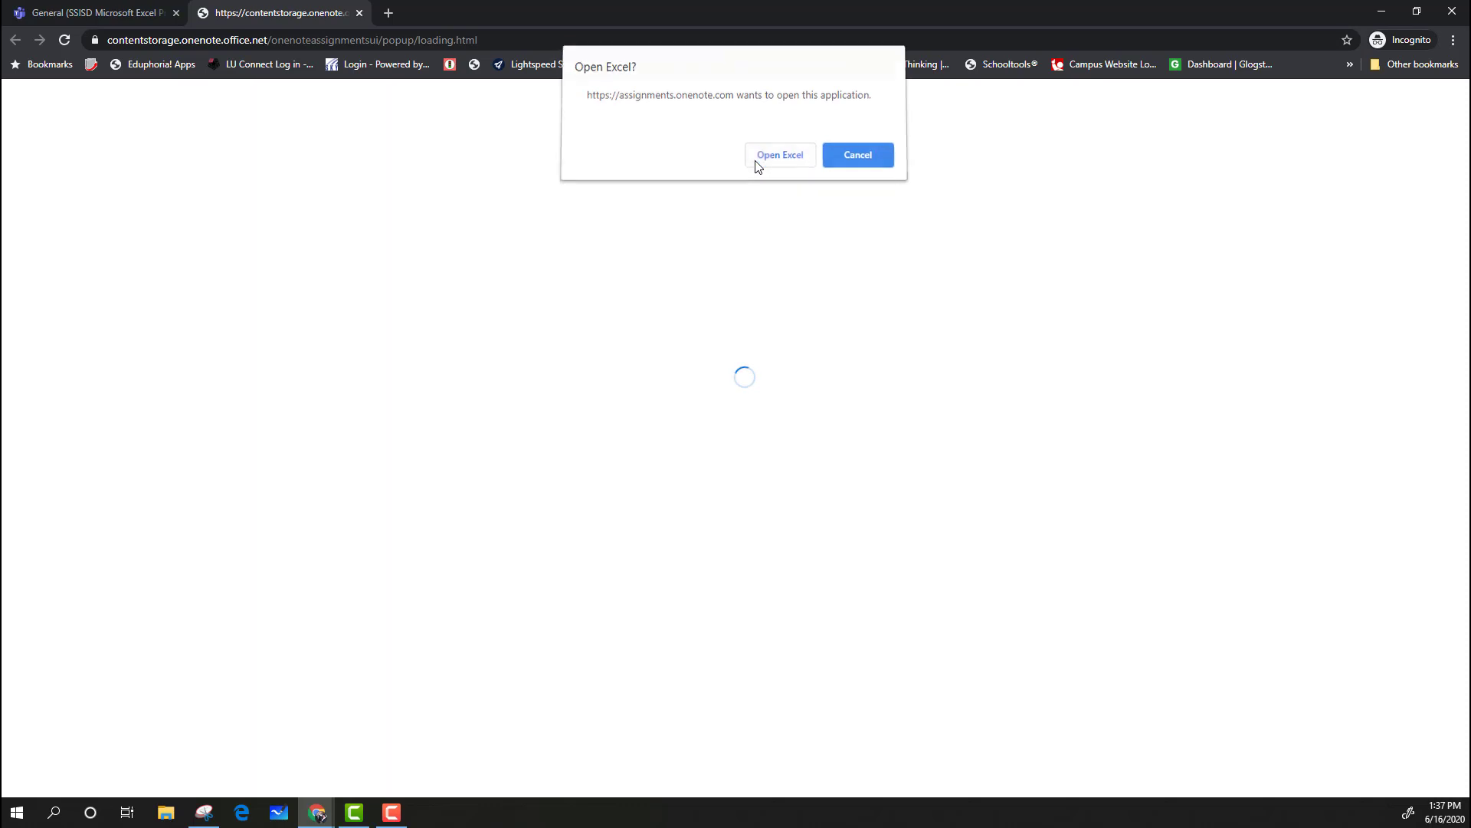
left_click(779, 155)
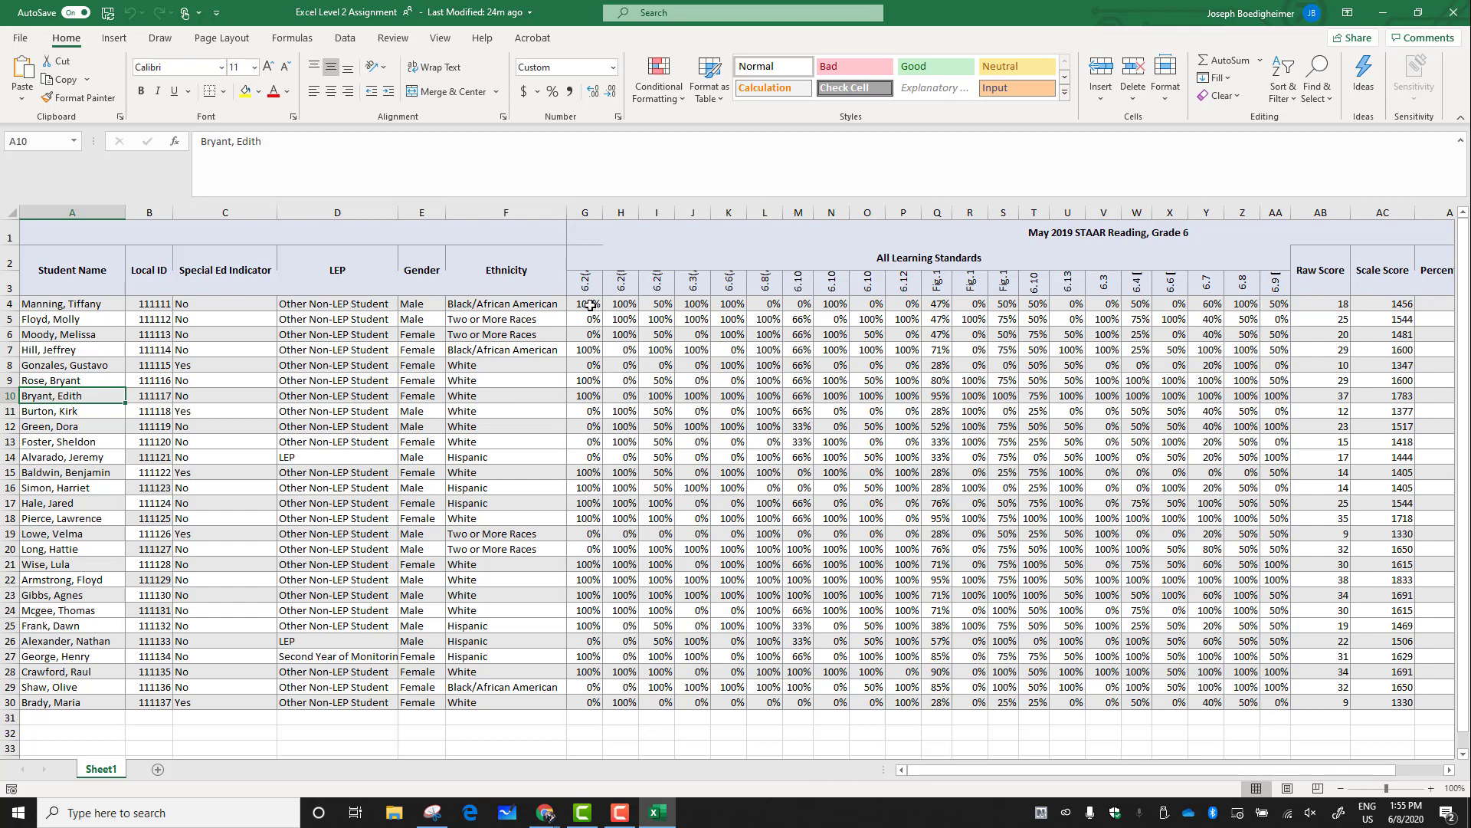
Delete the top title row containing the May 2019 STAAR Reading, Grade 6 heading
left_click_drag(1080, 771, 1216, 769)
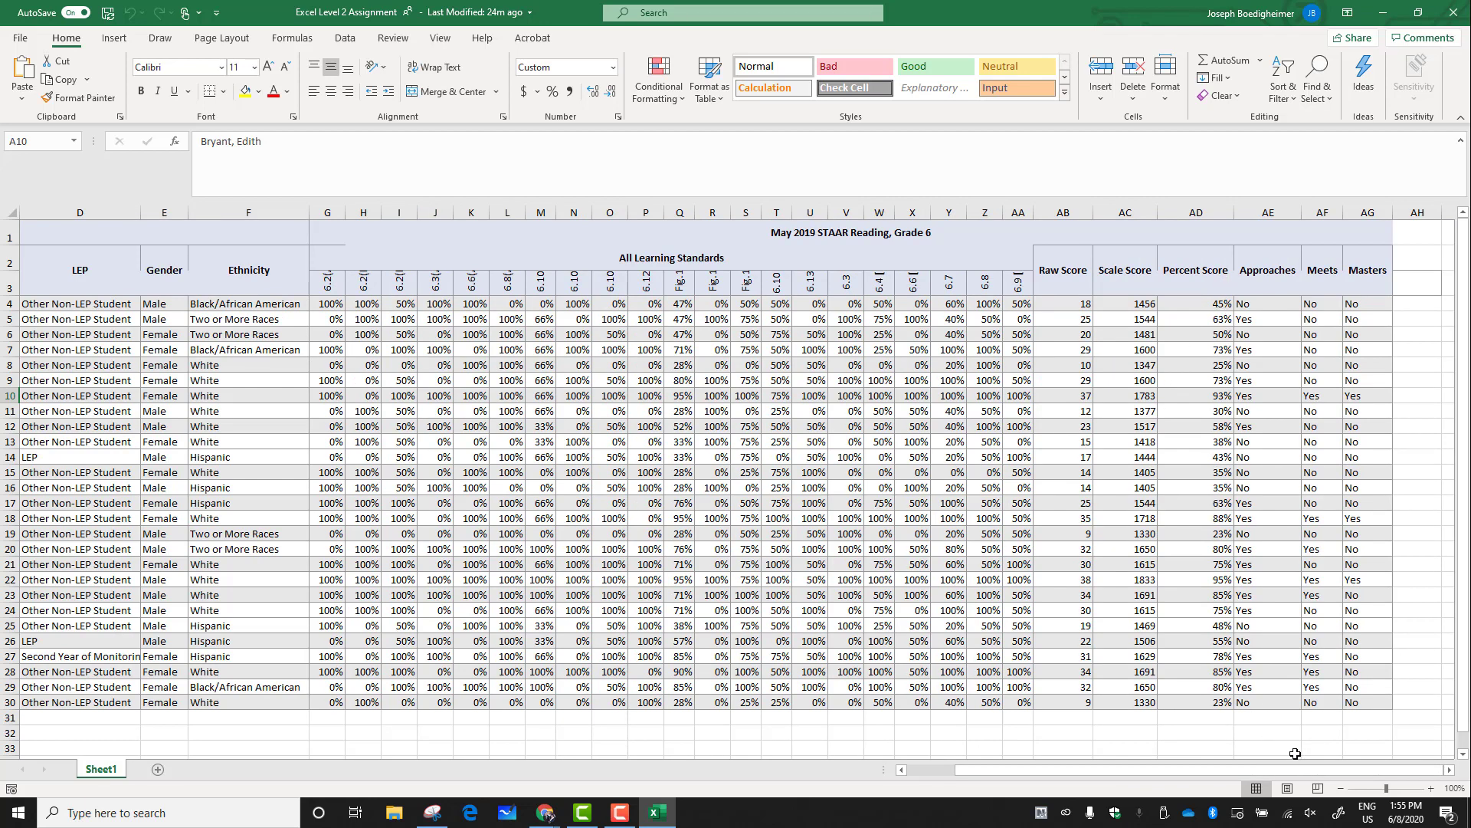
left_click_drag(1300, 769, 1125, 774)
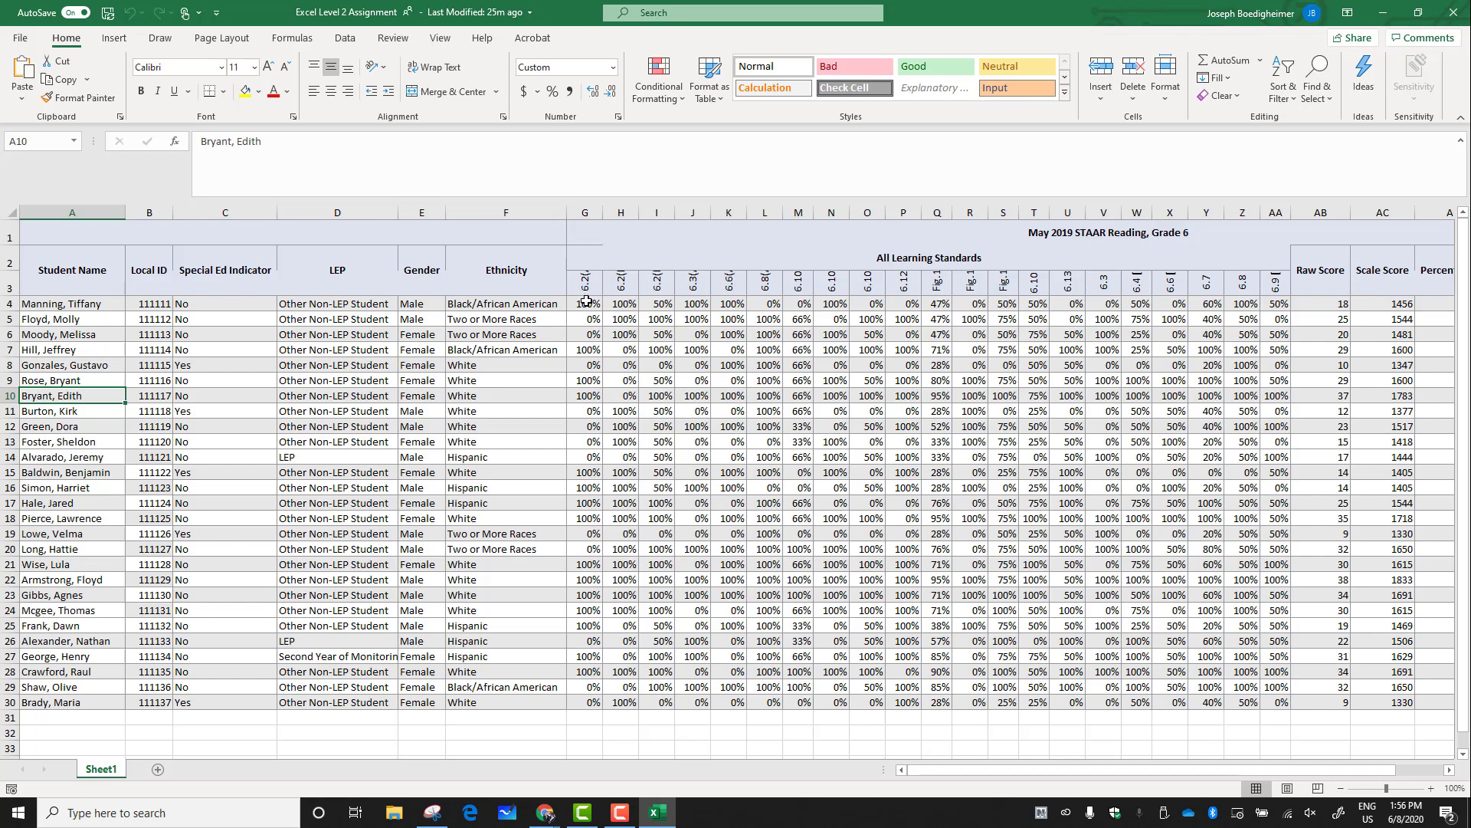
left_click(592, 214)
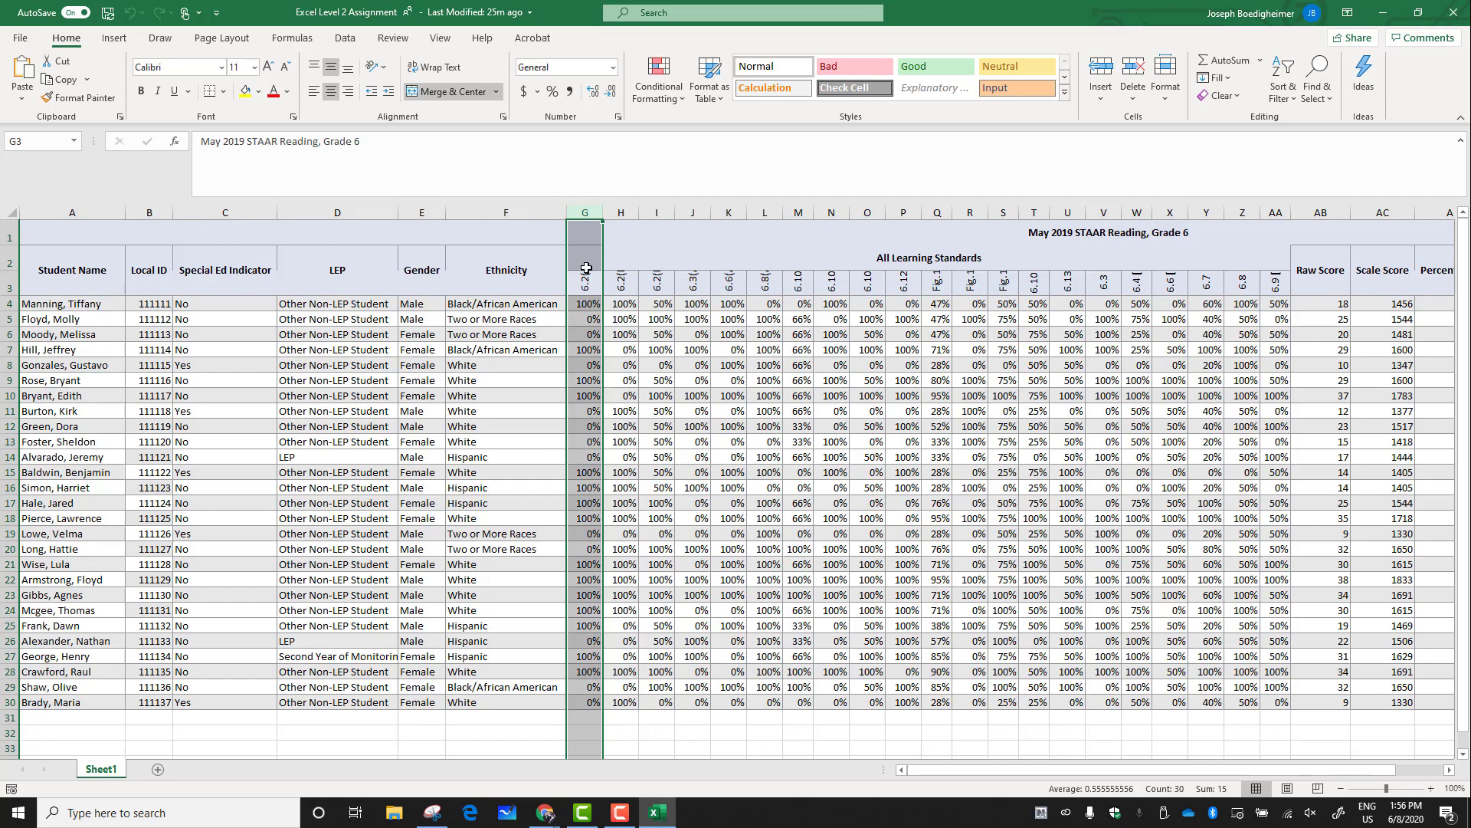
left_click(630, 489)
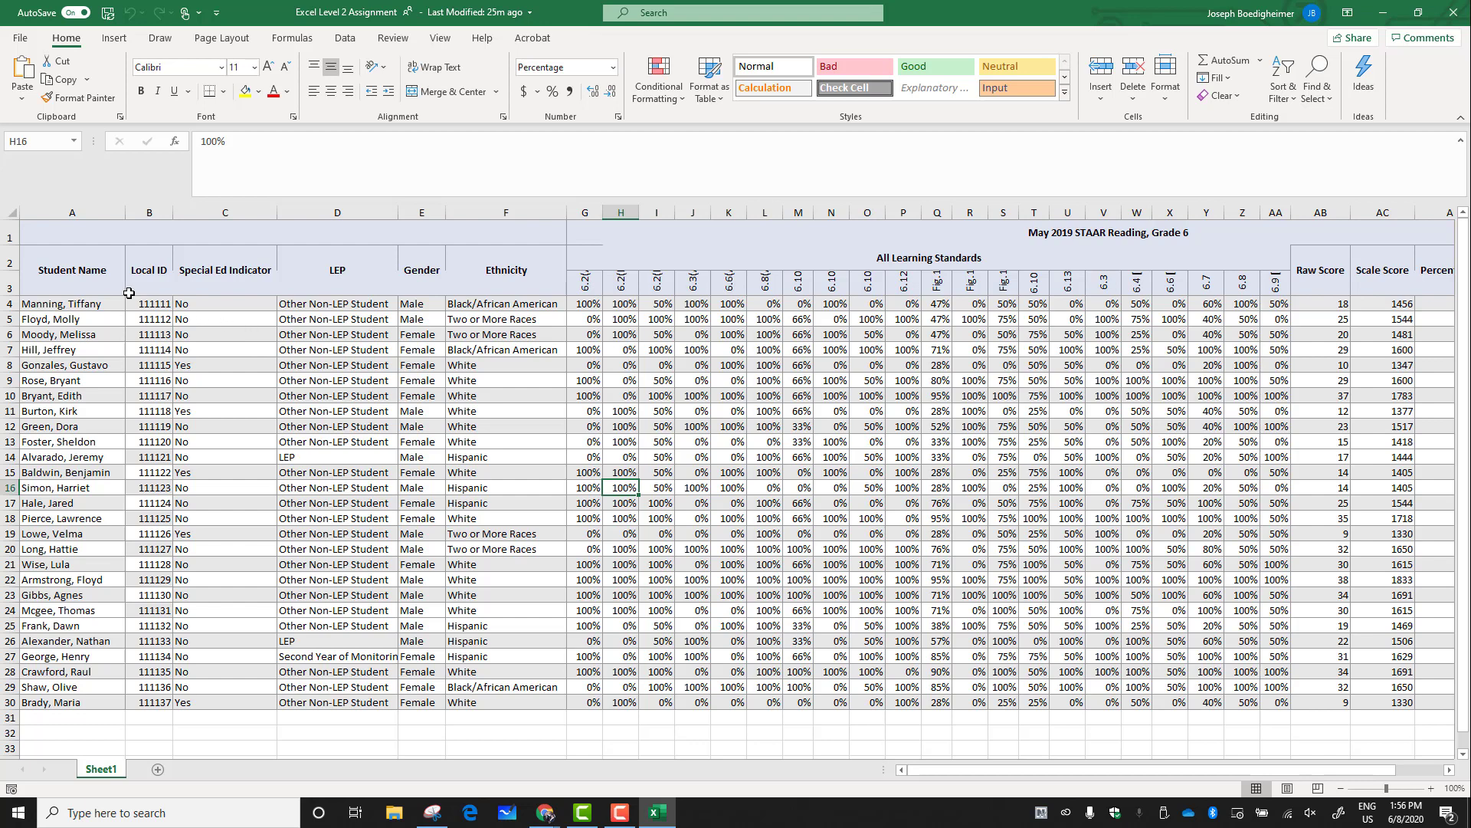
left_click(10, 236)
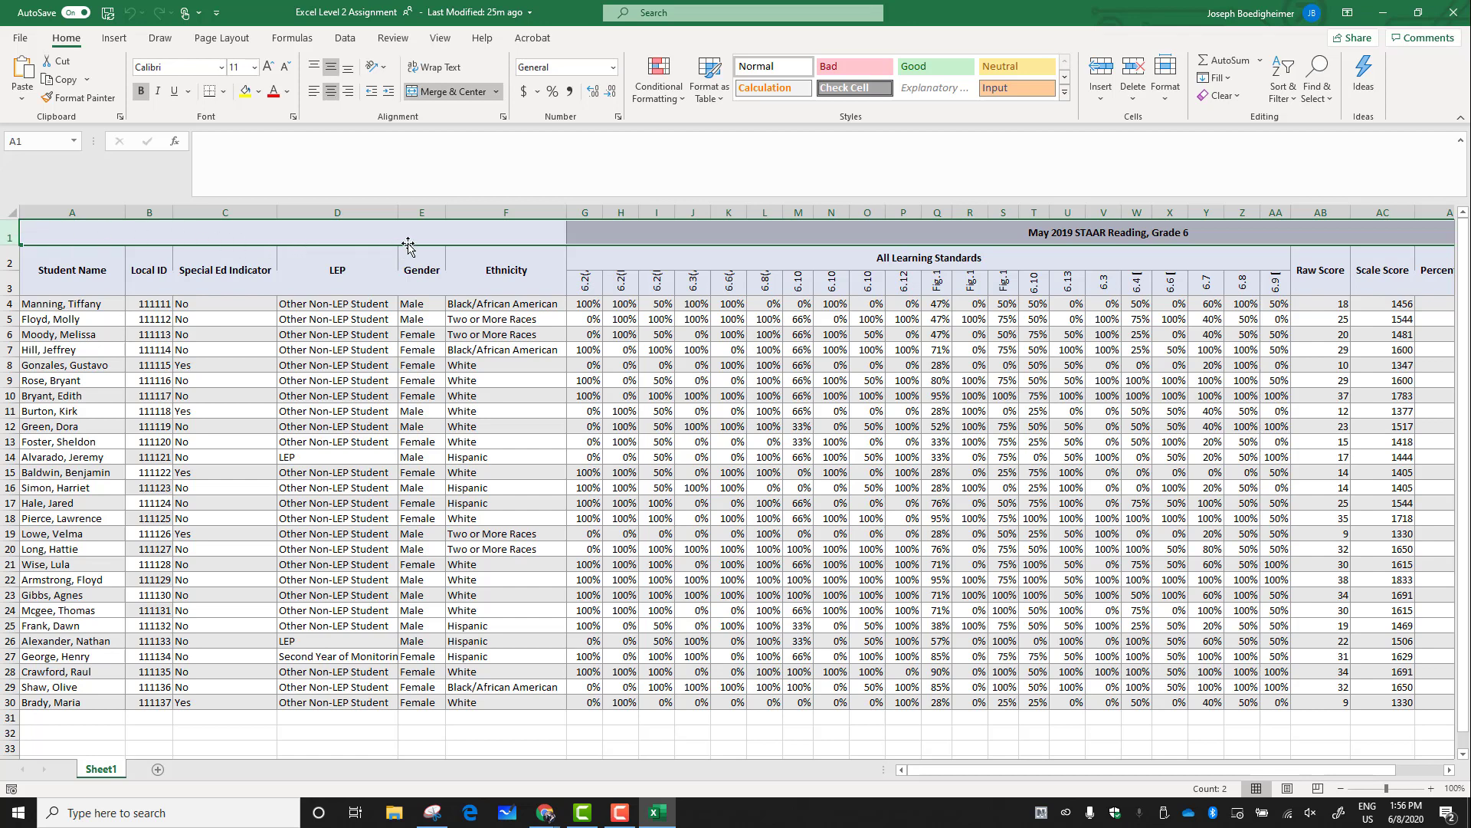
right_click(70, 233)
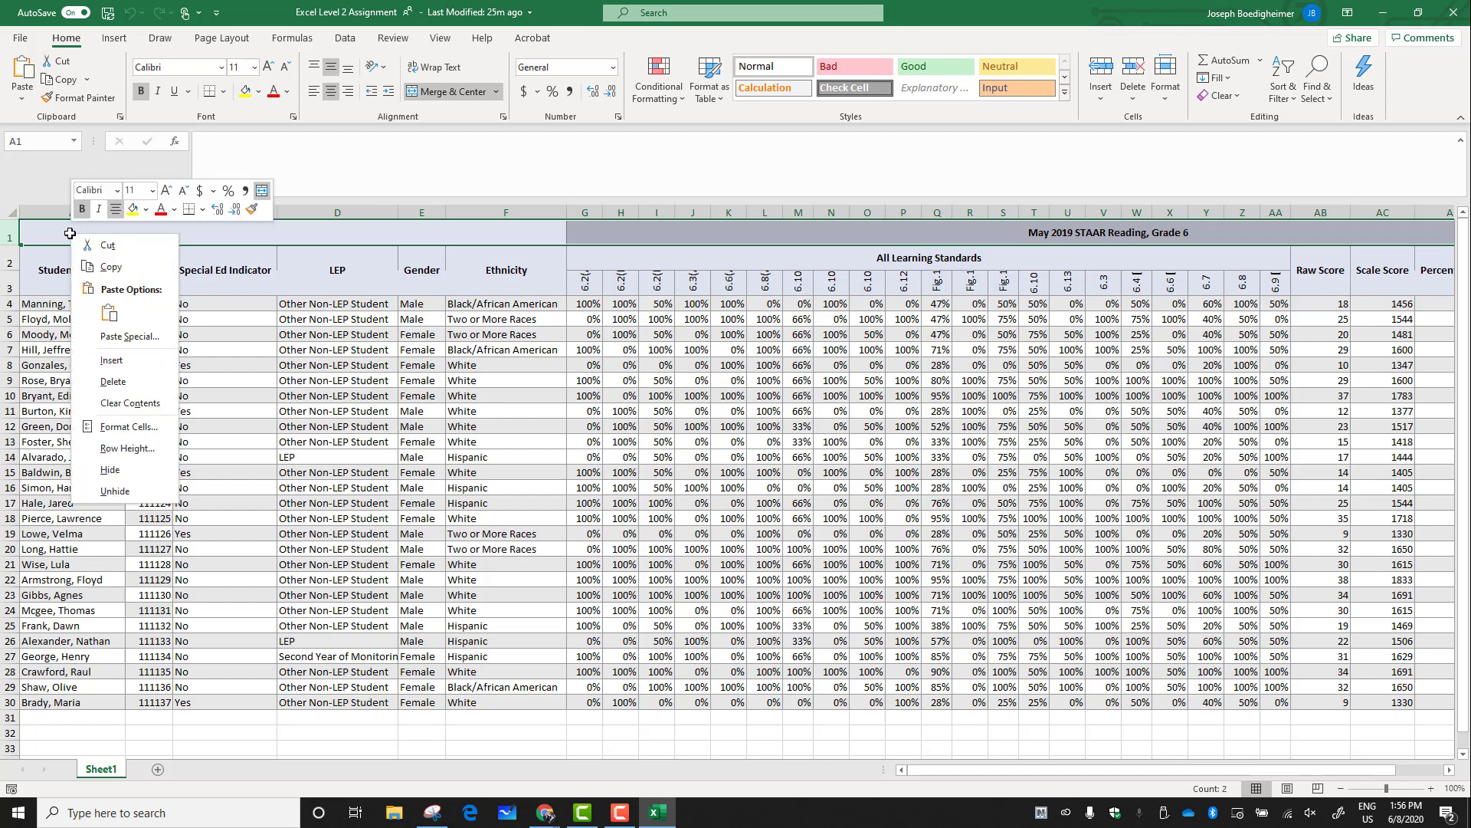
left_click(112, 383)
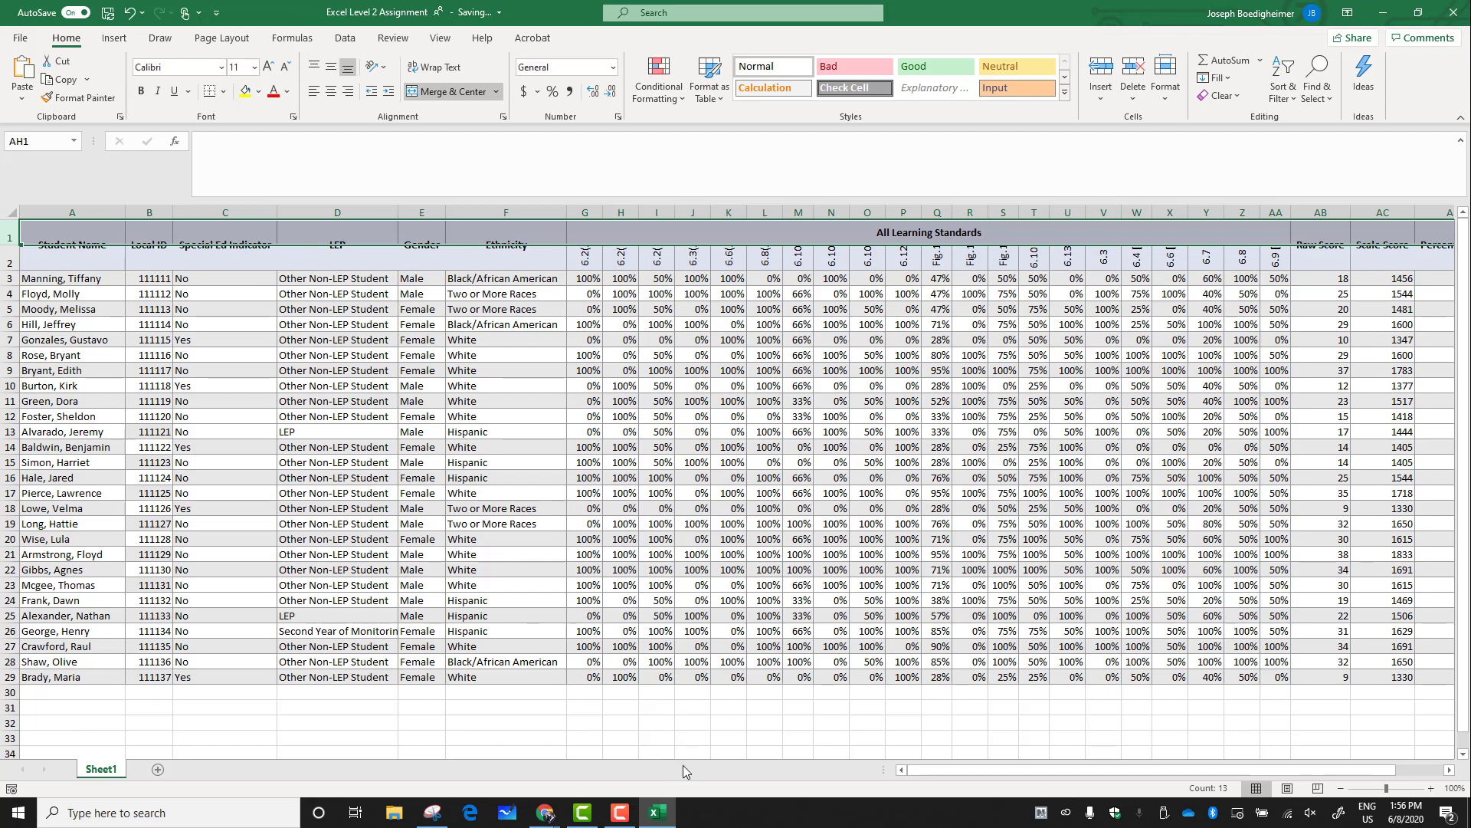
Unmerge the Student Name through Ethnicity header cells in columns A to F
mouse_move(1028, 771)
left_mouse_down()
mouse_move(1225, 766)
mouse_move(1010, 771)
left_mouse_up()
left_click(433, 310)
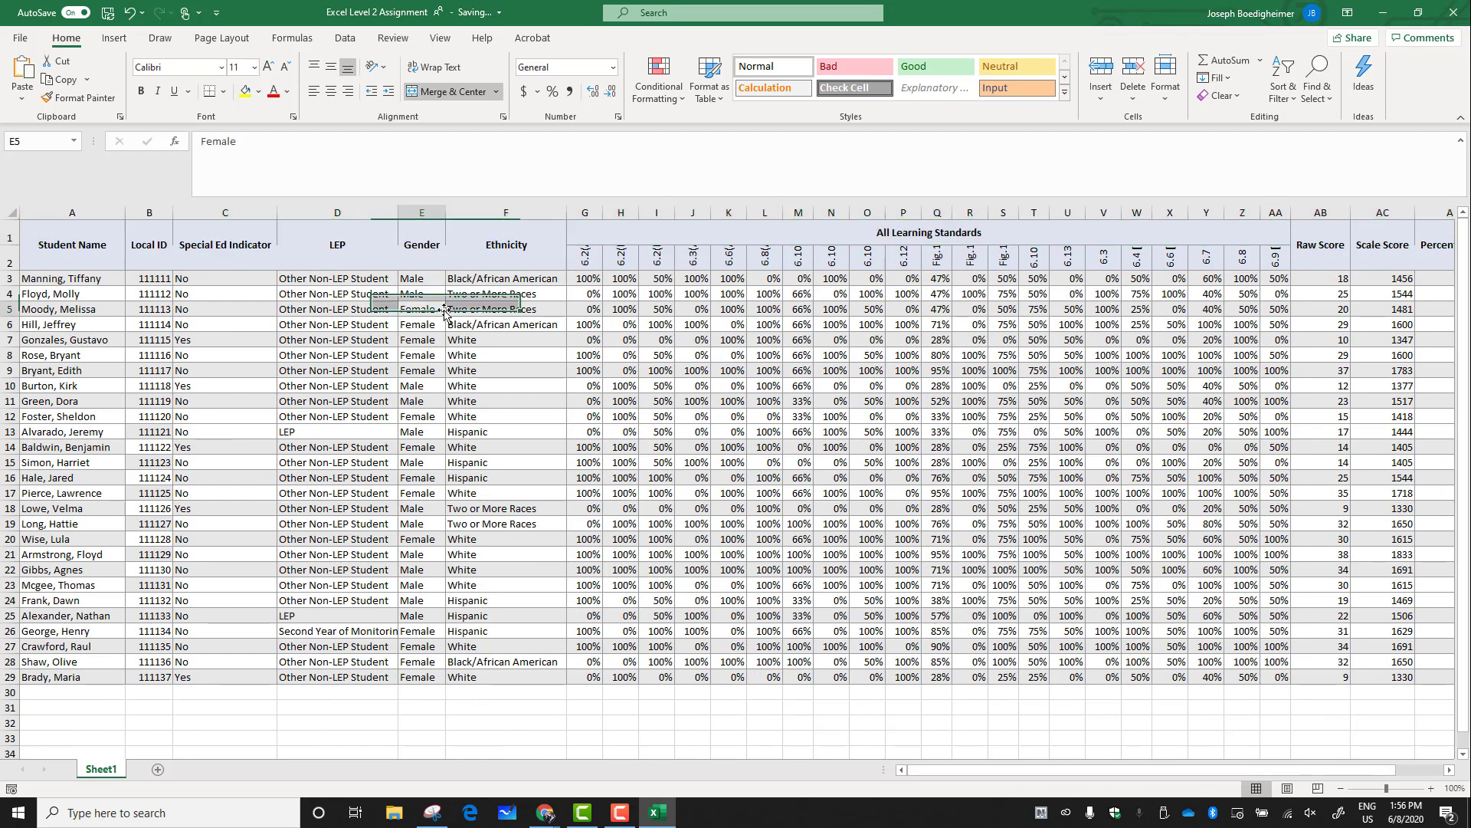
left_click(354, 251)
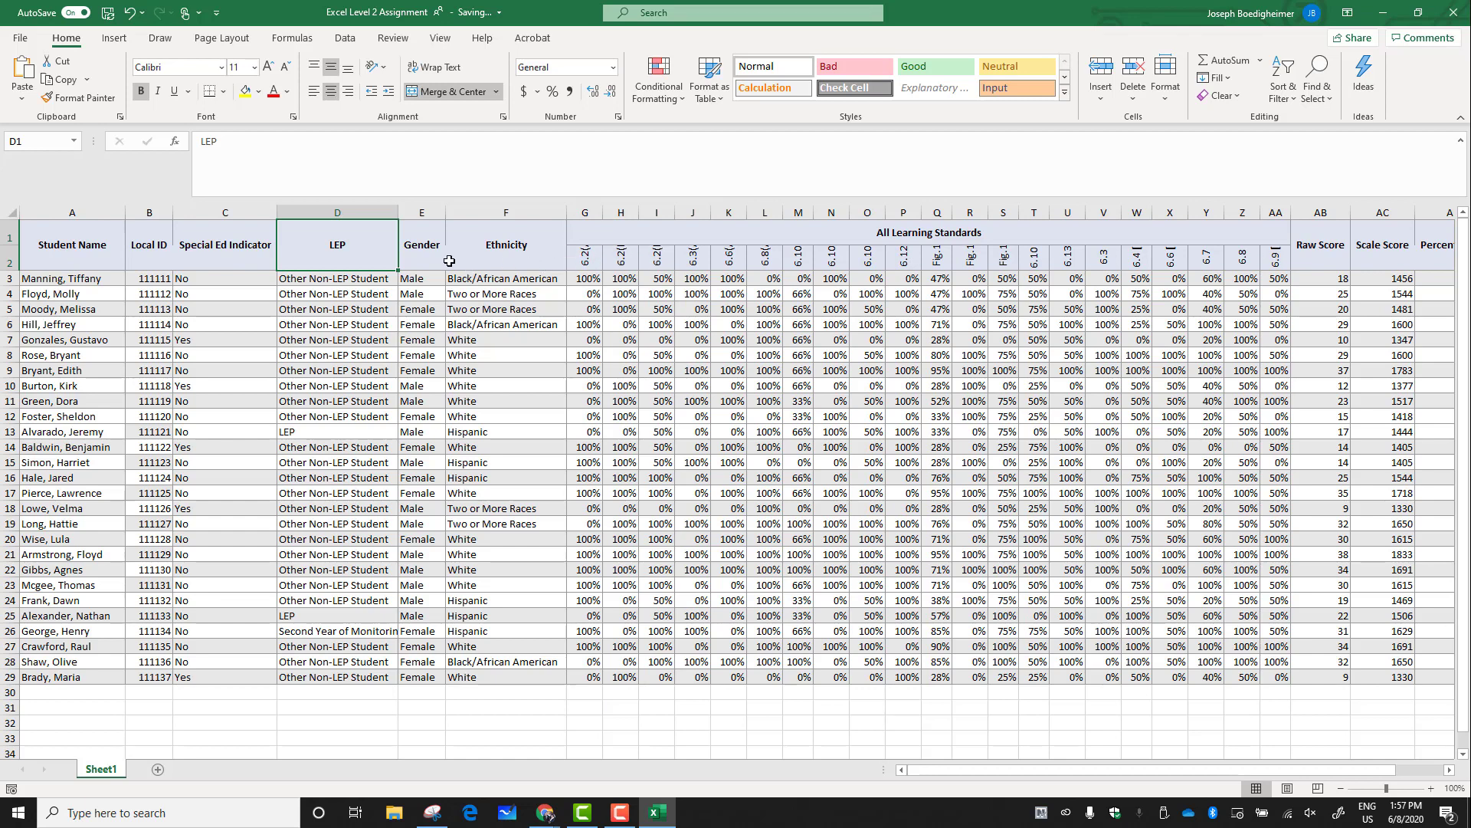
left_click(80, 253)
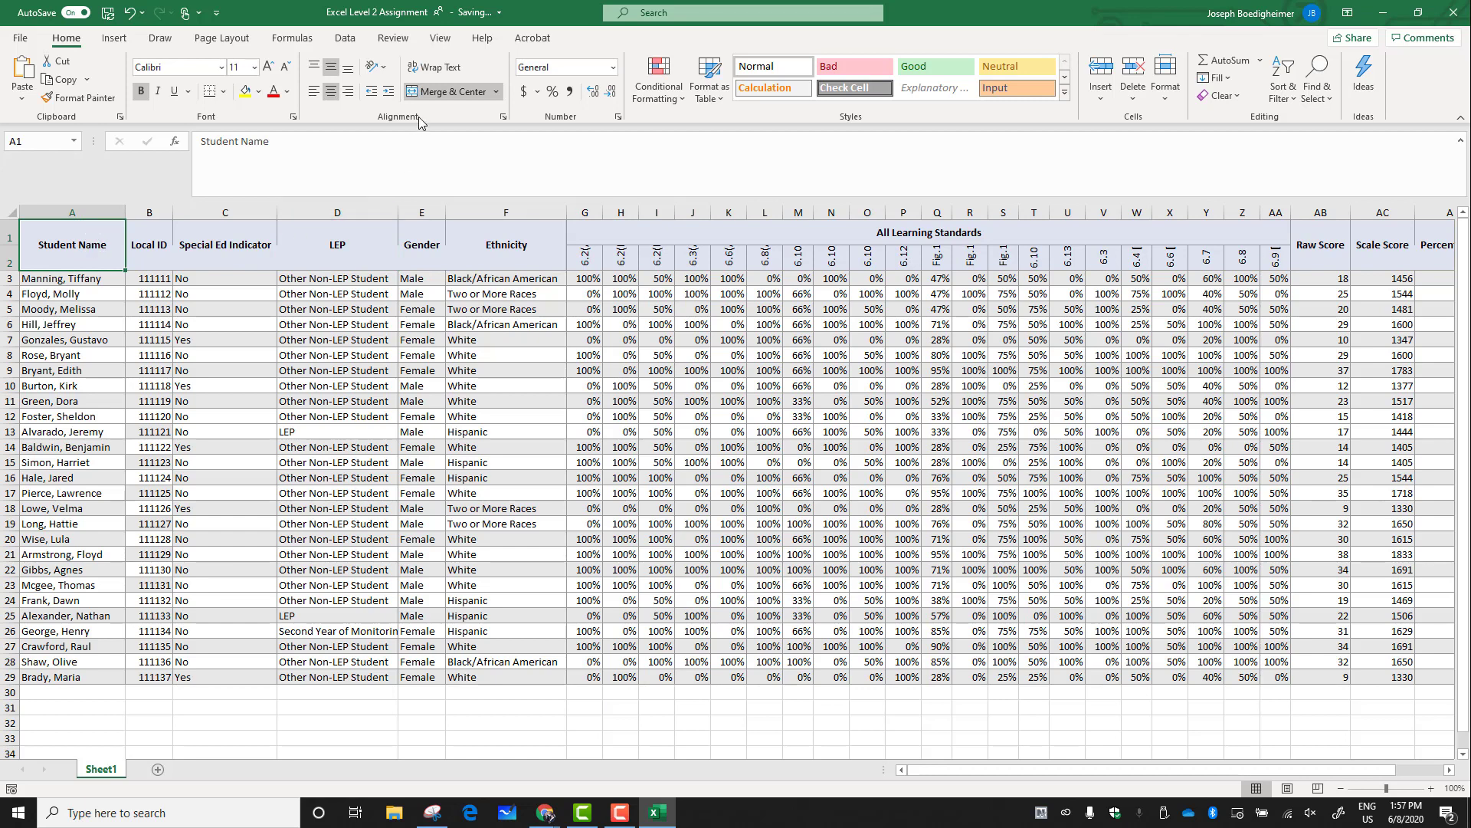
left_click(452, 91)
left_click(268, 276)
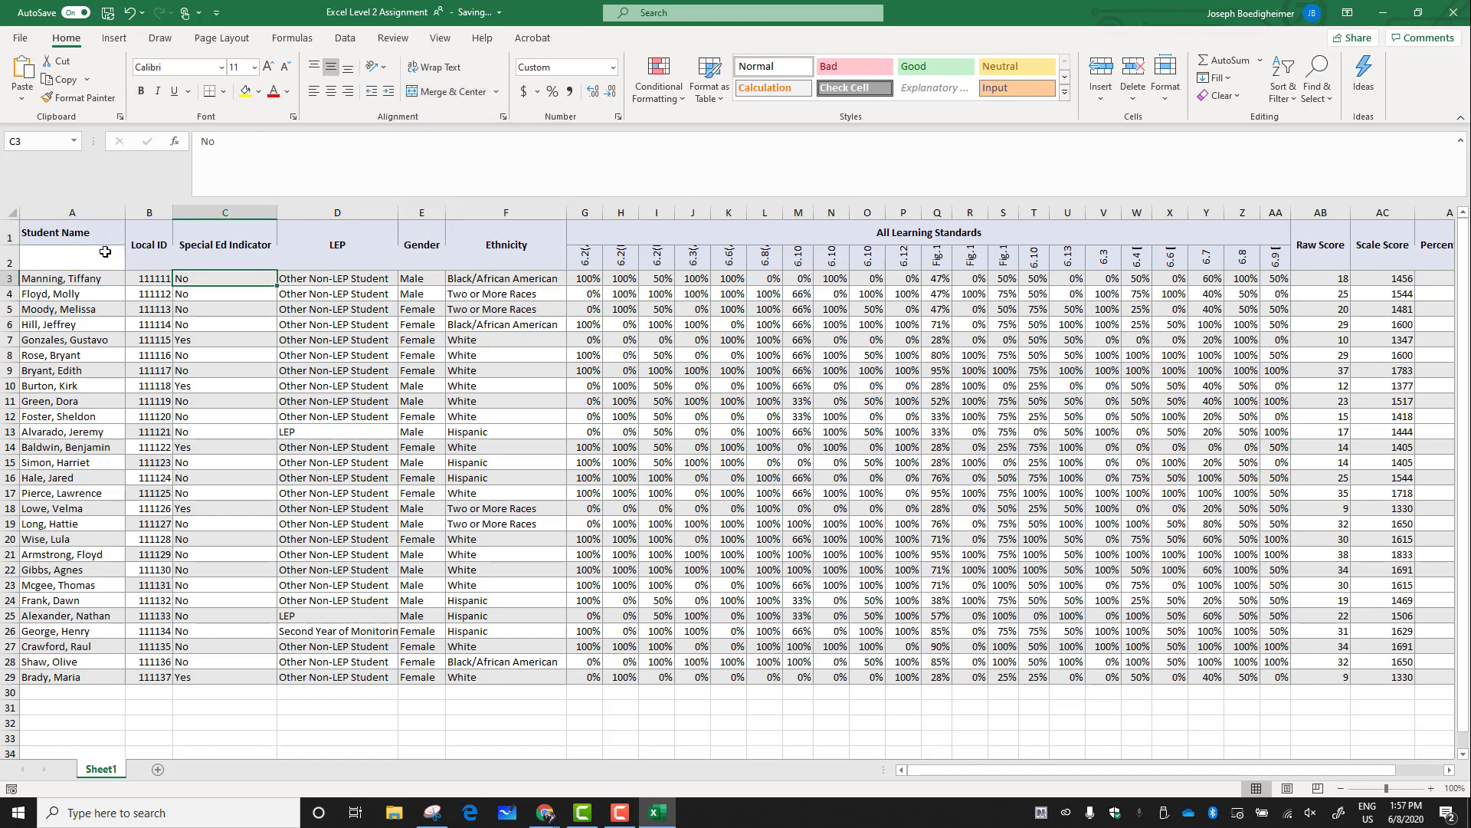
left_click(155, 241)
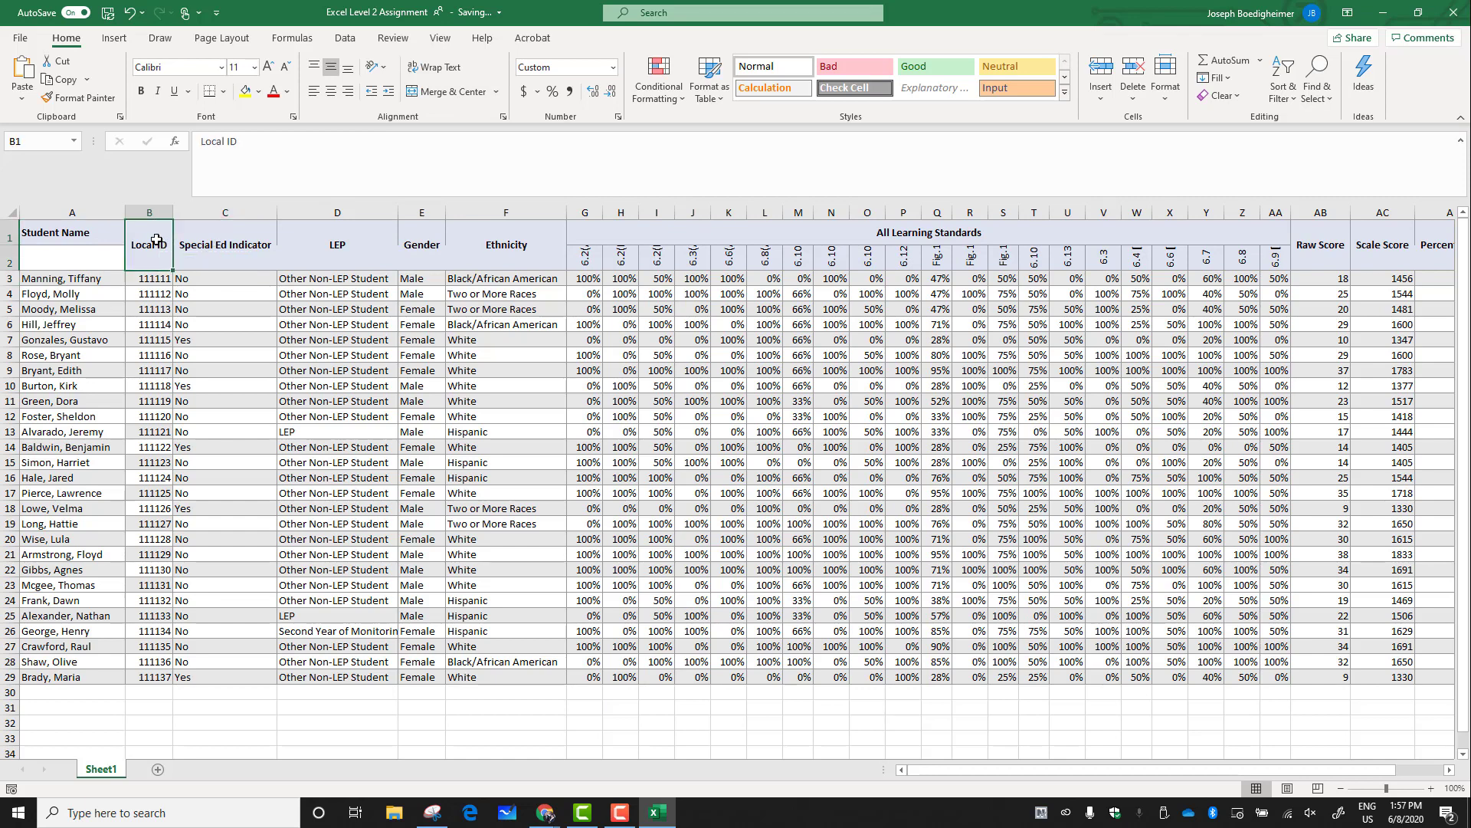
left_click_drag(157, 239, 490, 242)
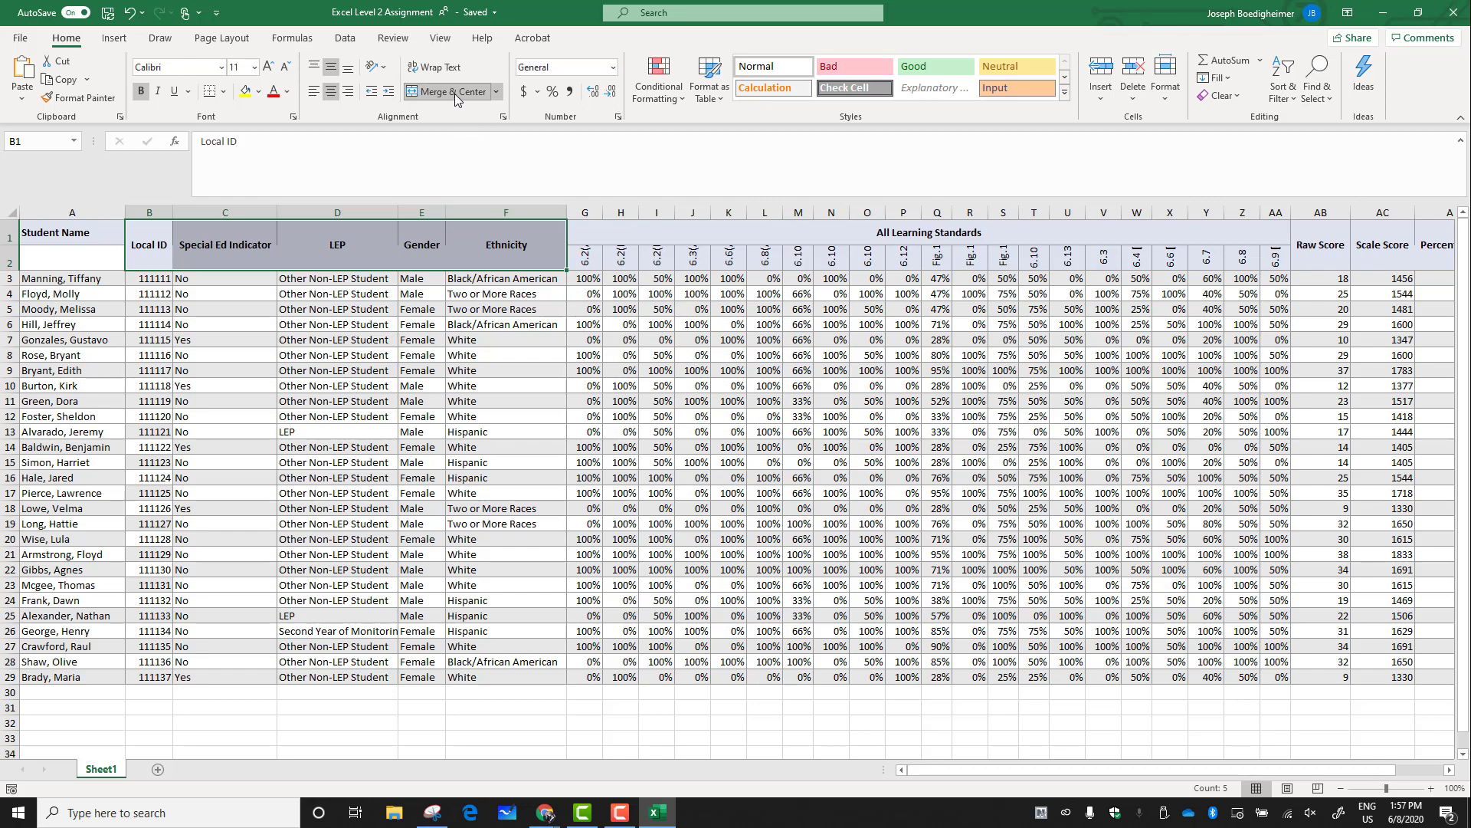
left_click(476, 262)
left_click(482, 235)
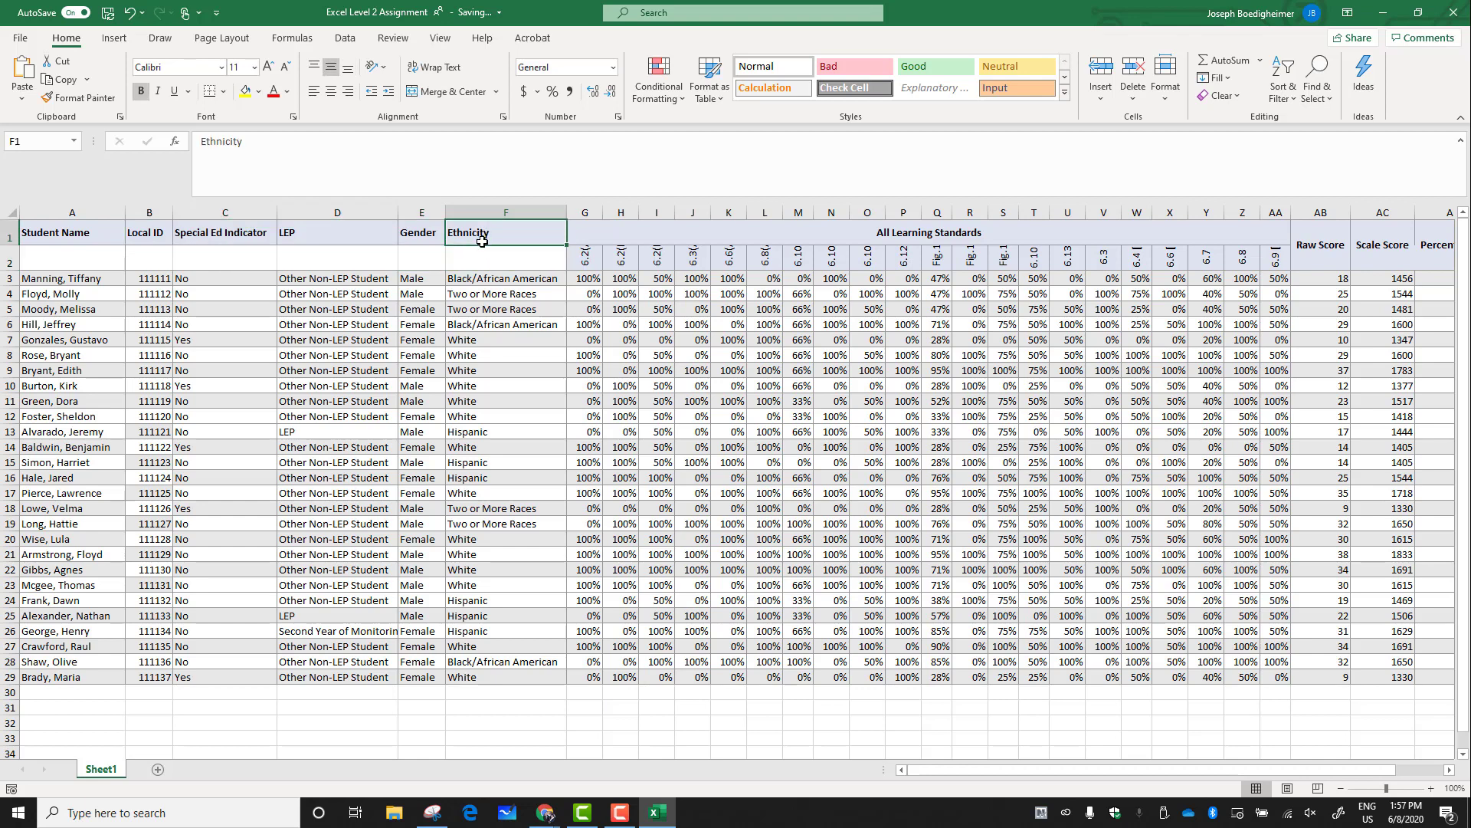
Move the Student Name through Ethnicity headers down into row 2 alongside the standard labels
left_click_drag(482, 244, 341, 263)
left_click(417, 239)
left_click(340, 242)
left_click(237, 240)
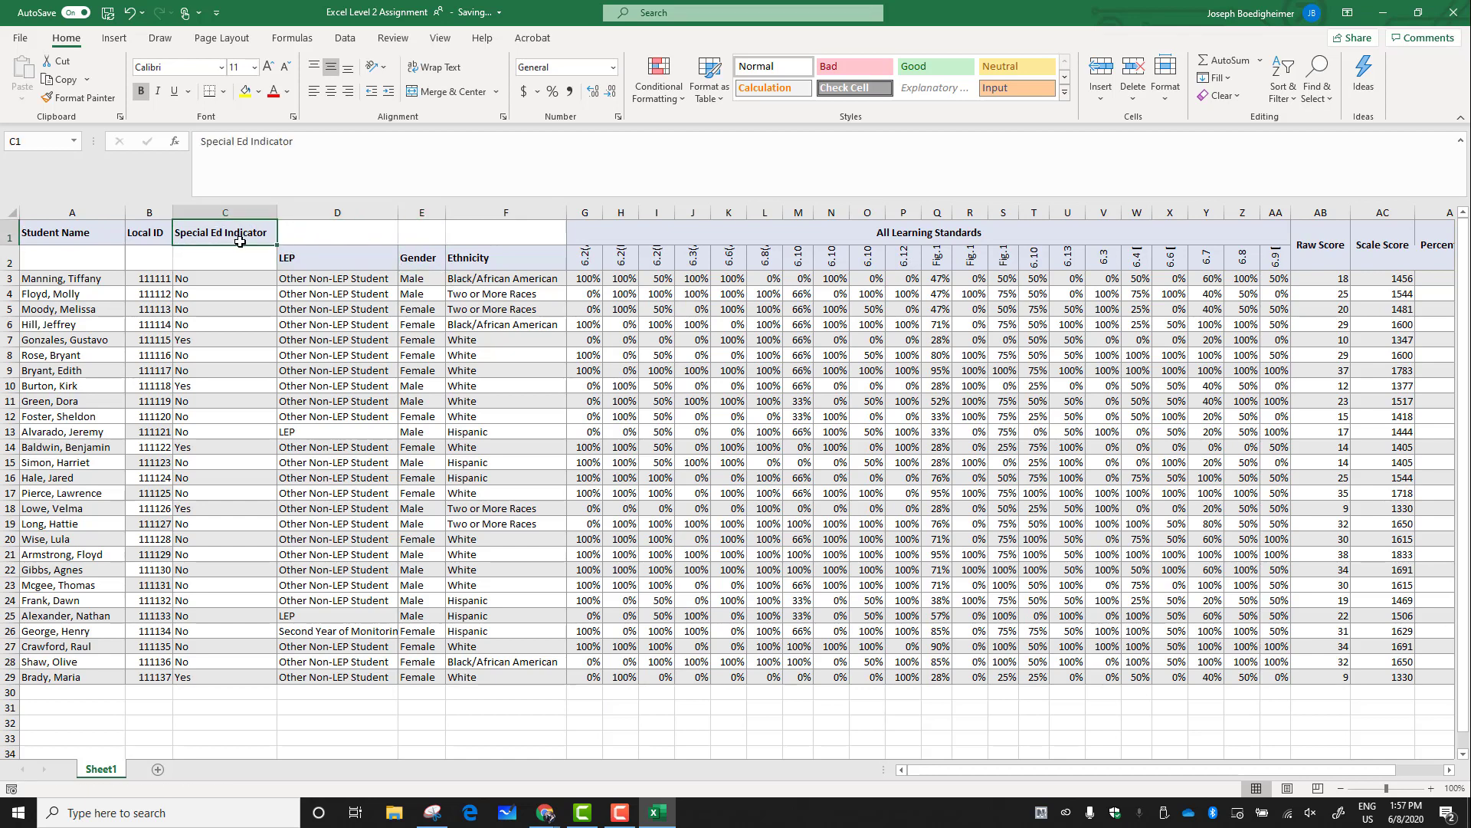
left_click_drag(240, 245, 239, 261)
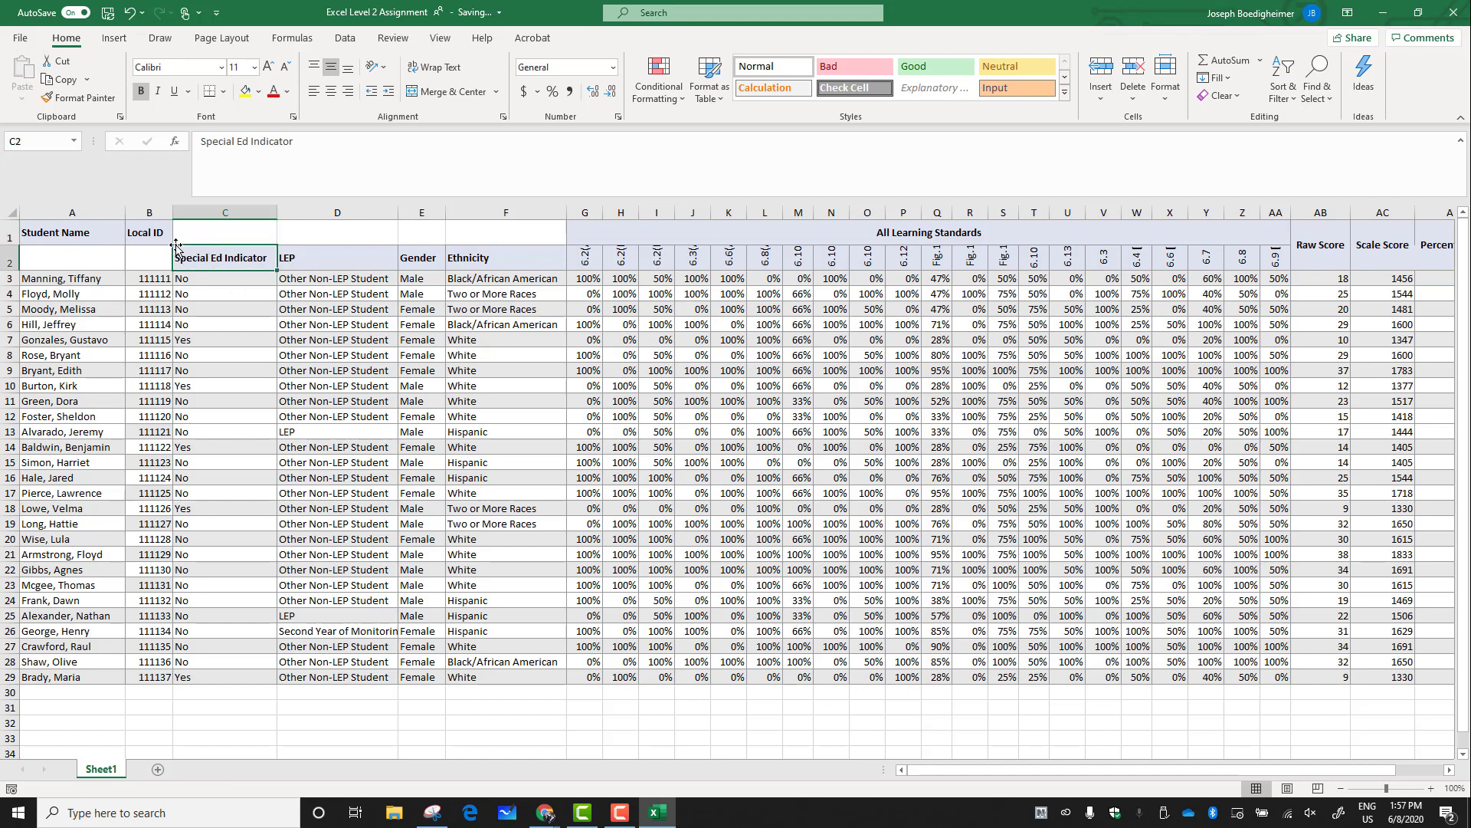
left_click(160, 238)
left_click_drag(160, 237, 95, 262)
left_click(89, 239)
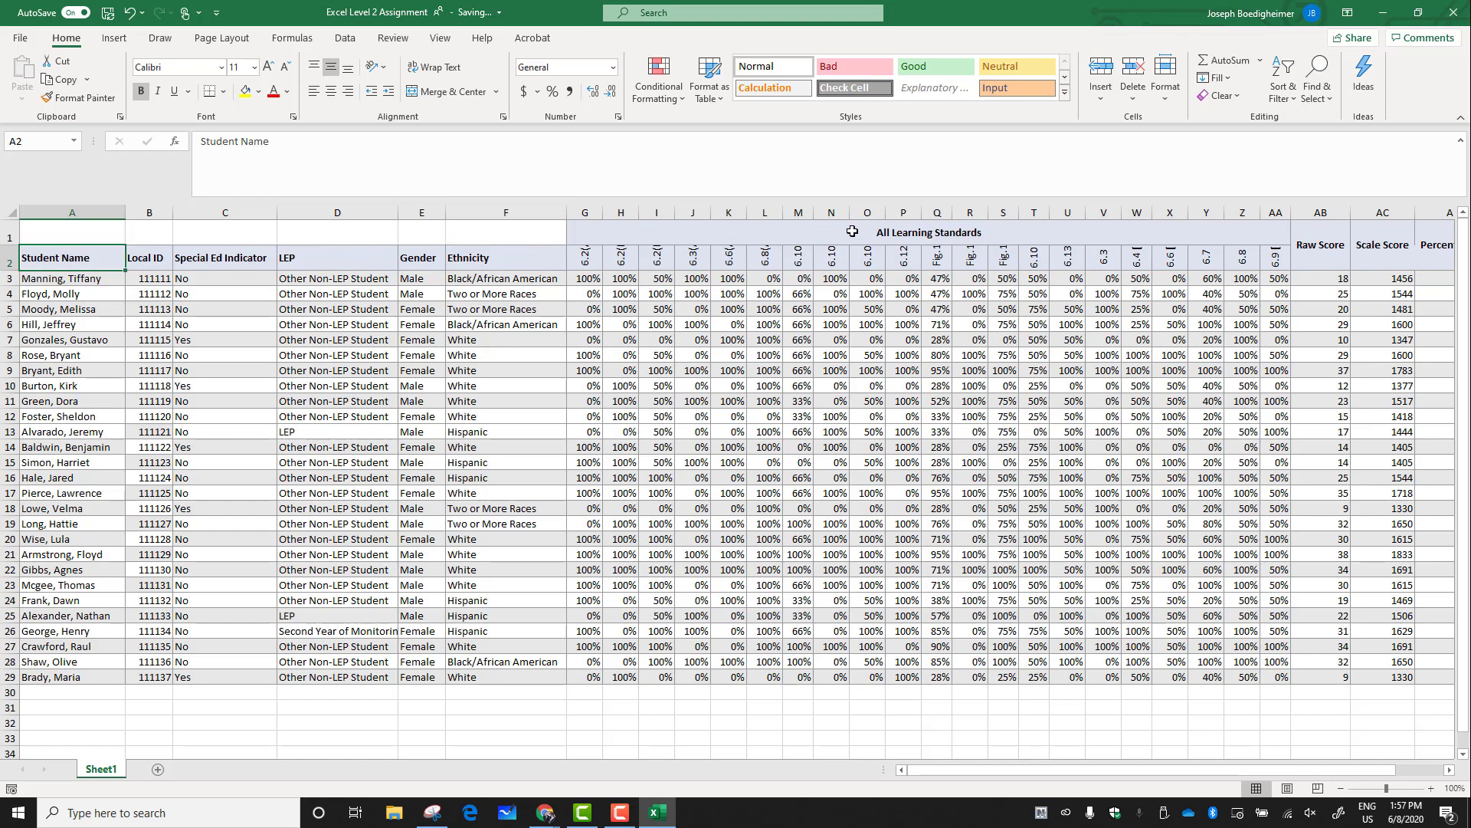
Unmerge the Raw Score through Masters header cells in columns AB to AG
left_click_drag(985, 771, 1074, 771)
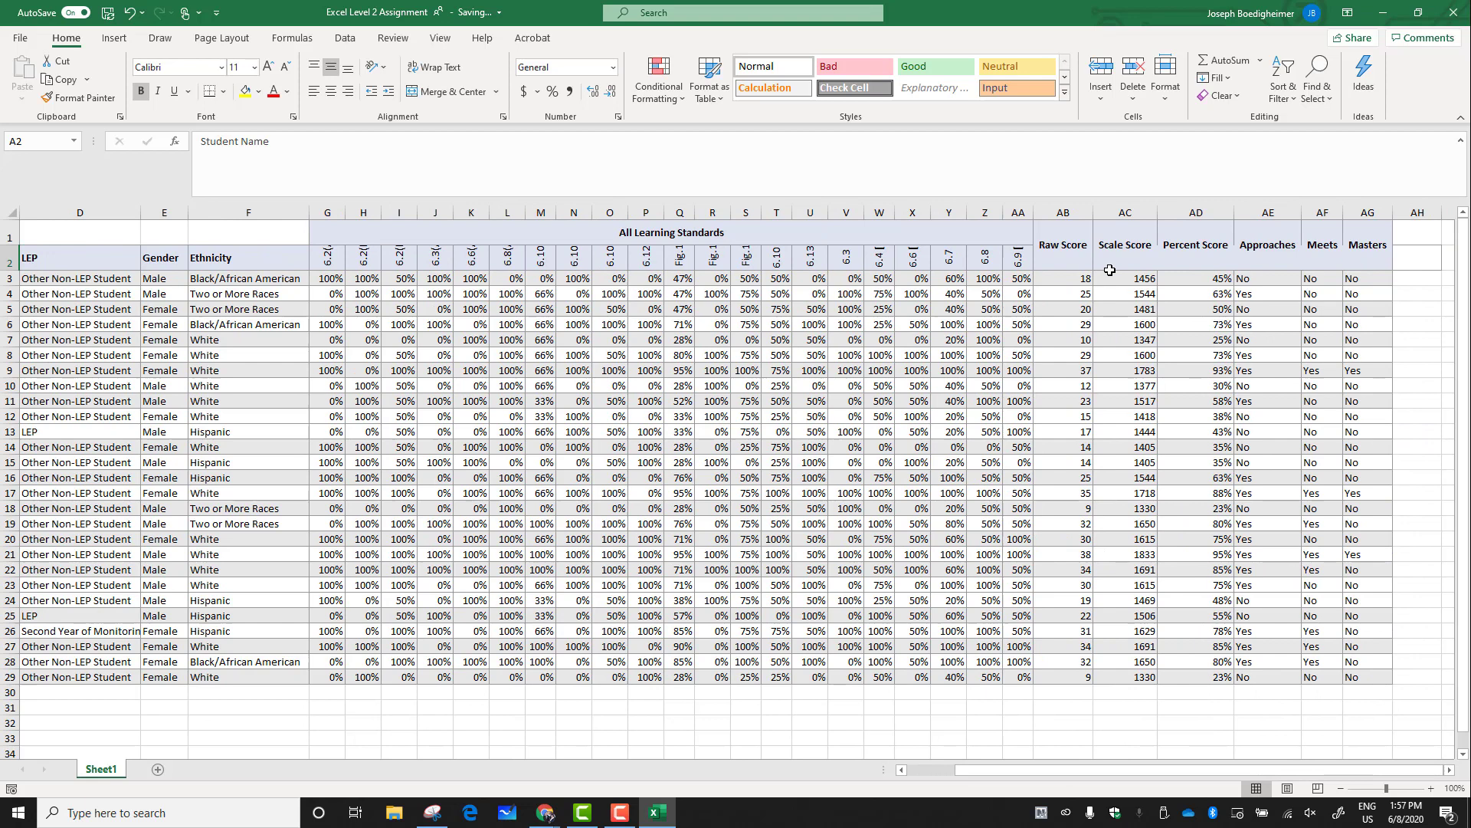
left_click(1063, 248)
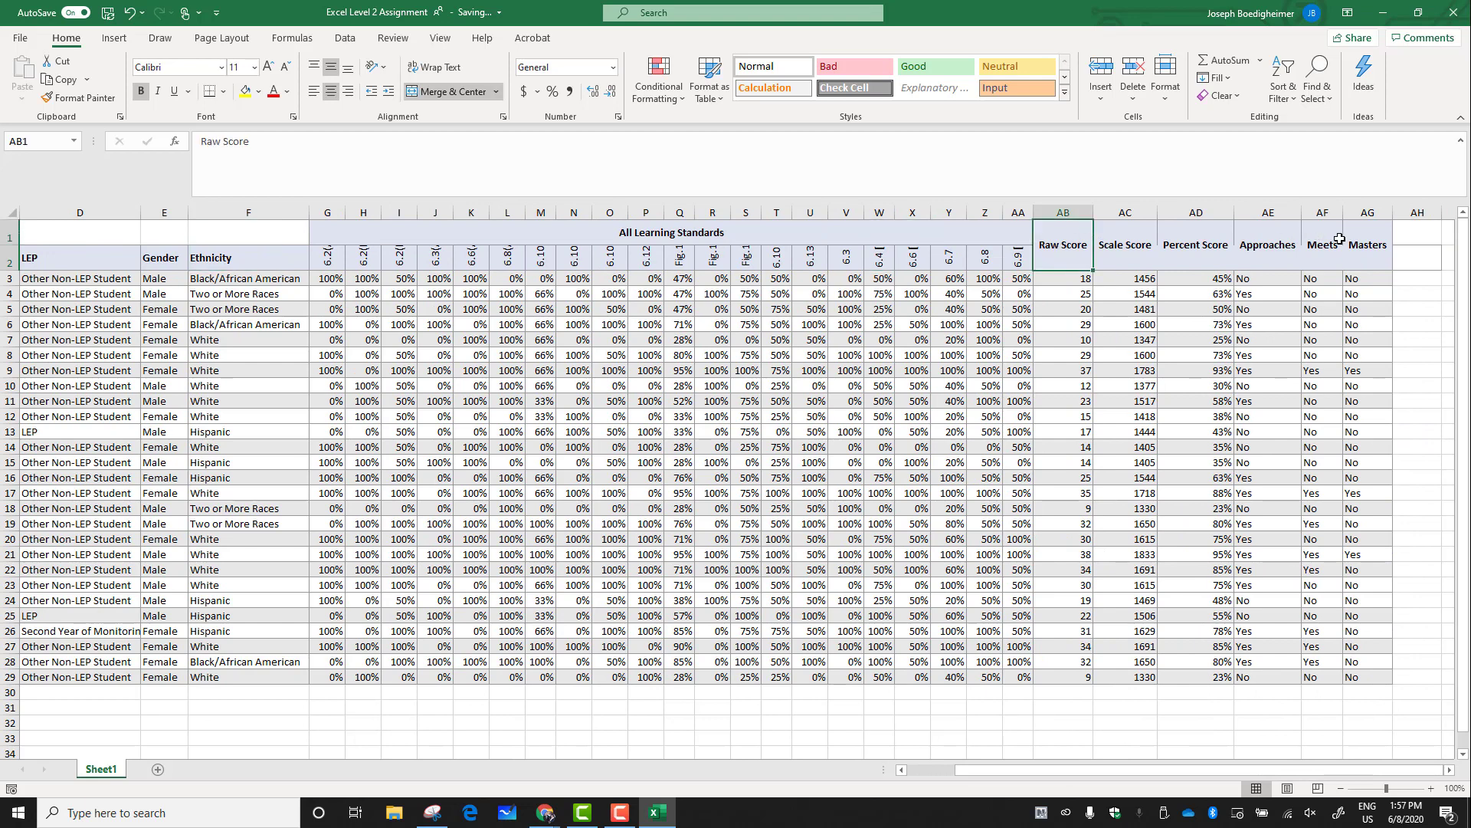
left_click_drag(1076, 243, 1371, 244)
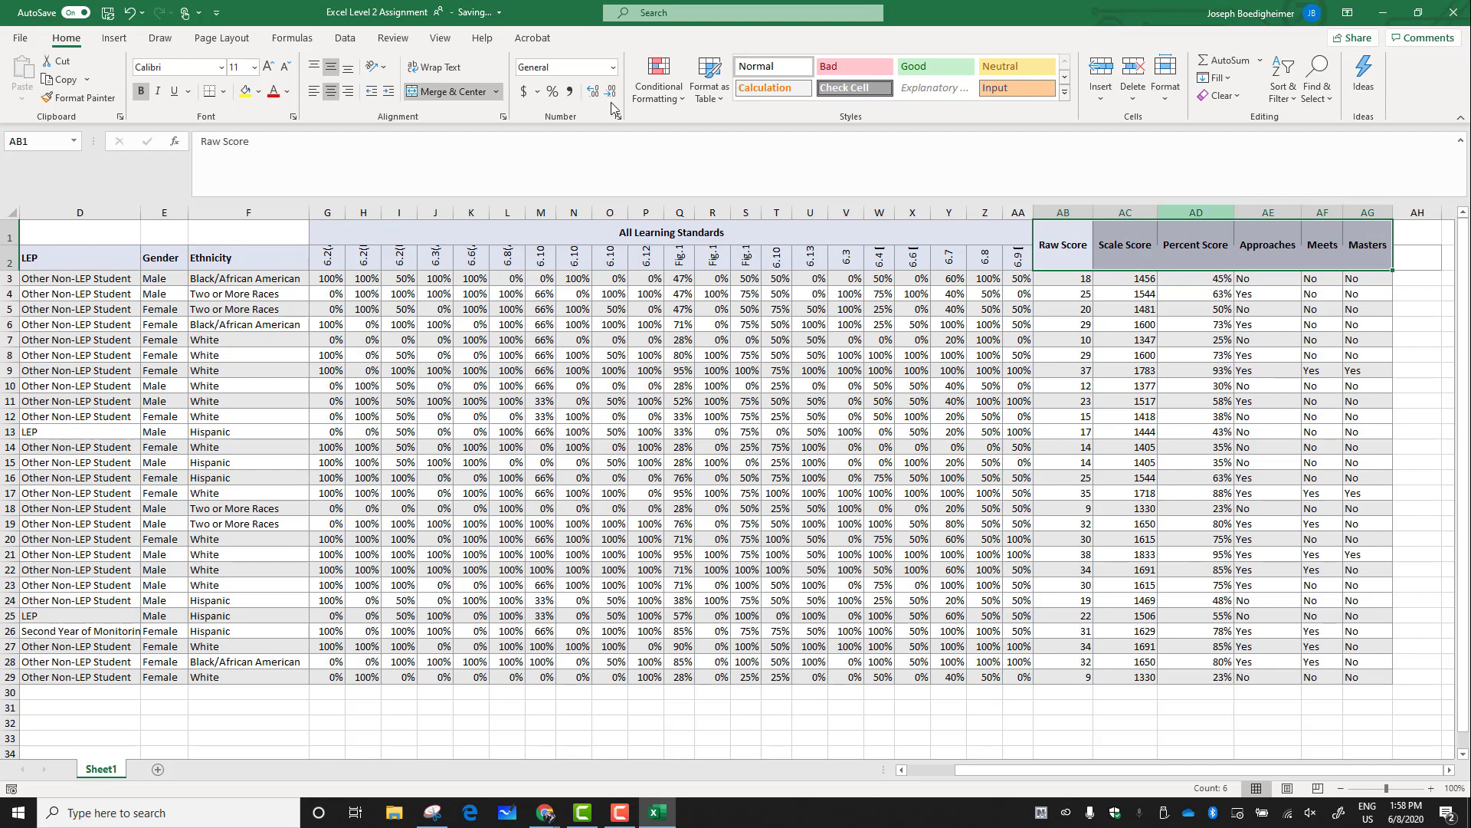
left_click(453, 93)
Move the Raw Score through Masters headers down into row 2
left_click(1102, 255)
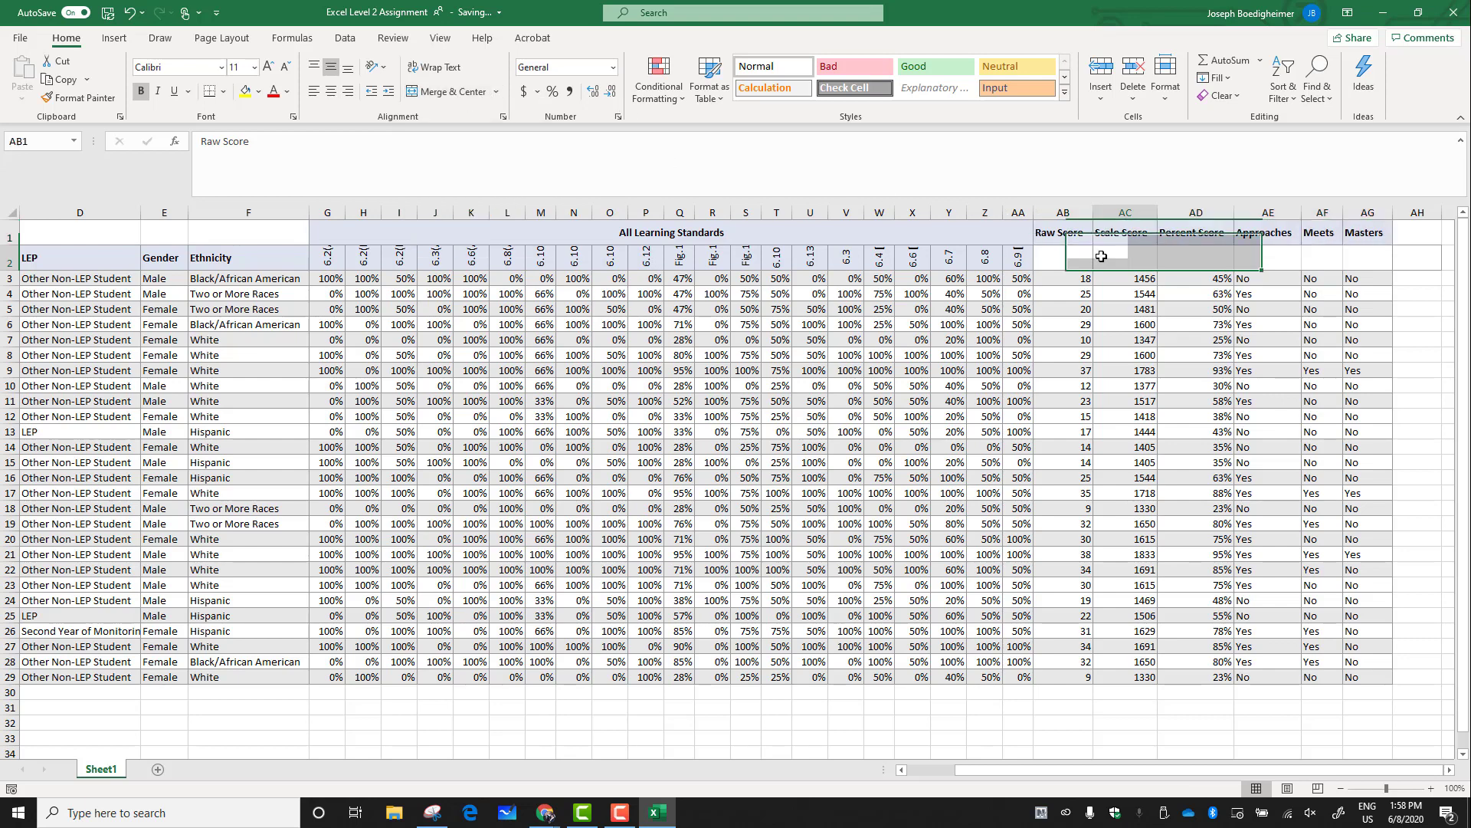
left_click(1064, 236)
left_click_drag(1070, 243, 1348, 257)
left_click(1119, 241)
left_click(1190, 242)
left_click(1265, 238)
left_click(1317, 240)
left_click(1355, 237)
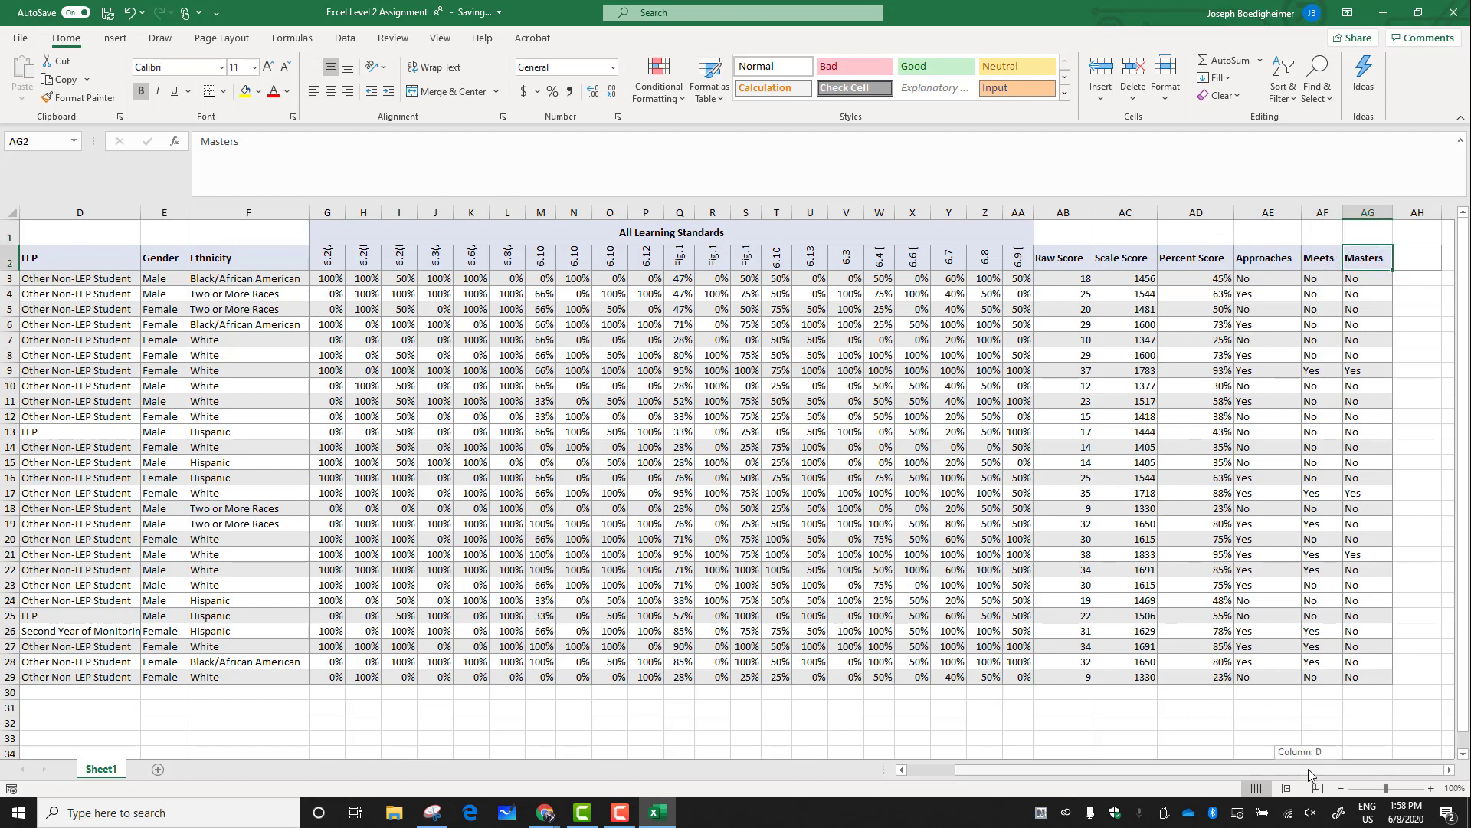
Delete the now mostly empty first row above the headers
left_click_drag(1308, 769, 1230, 768)
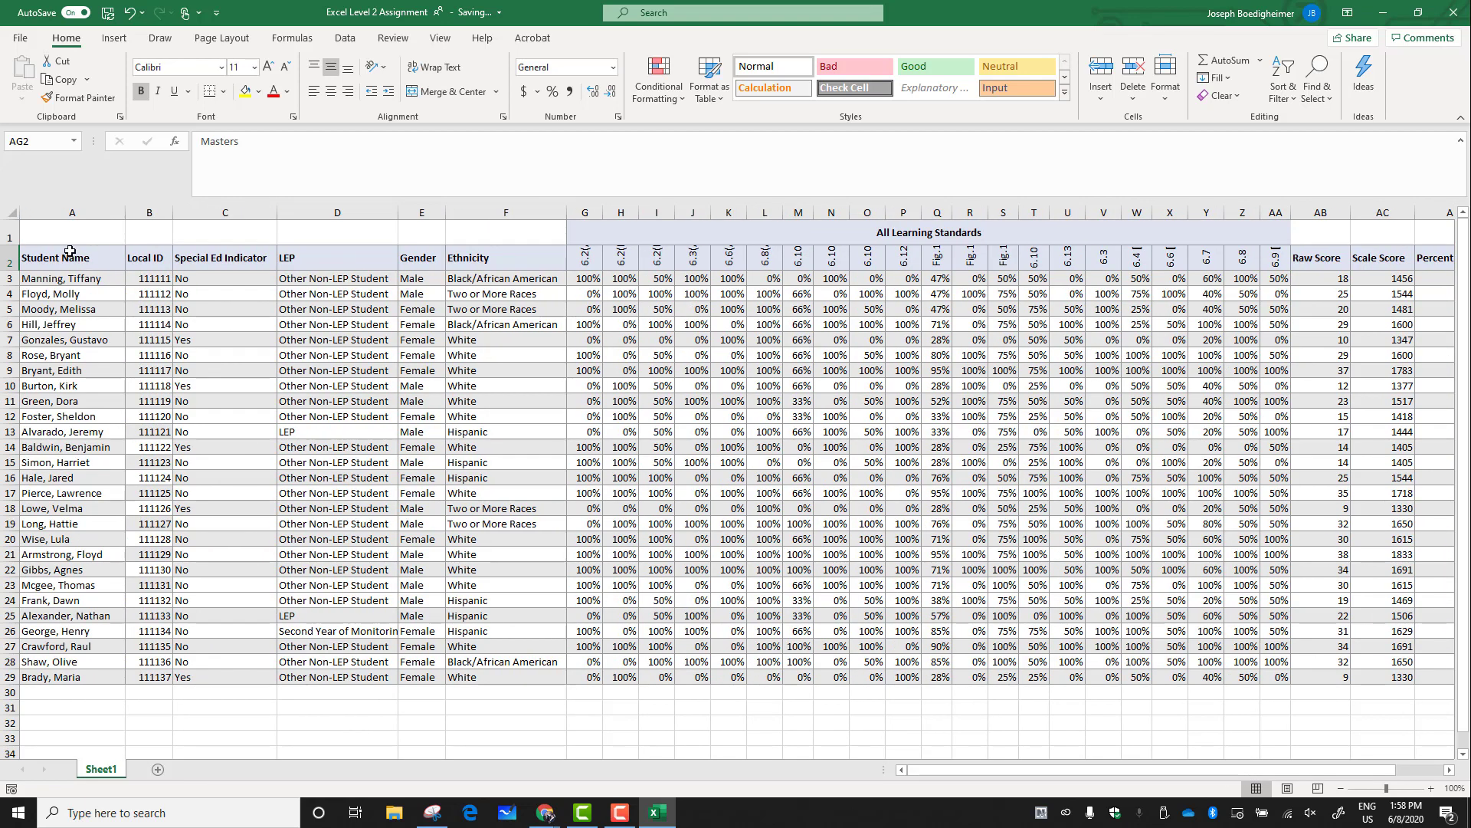
left_click(8, 236)
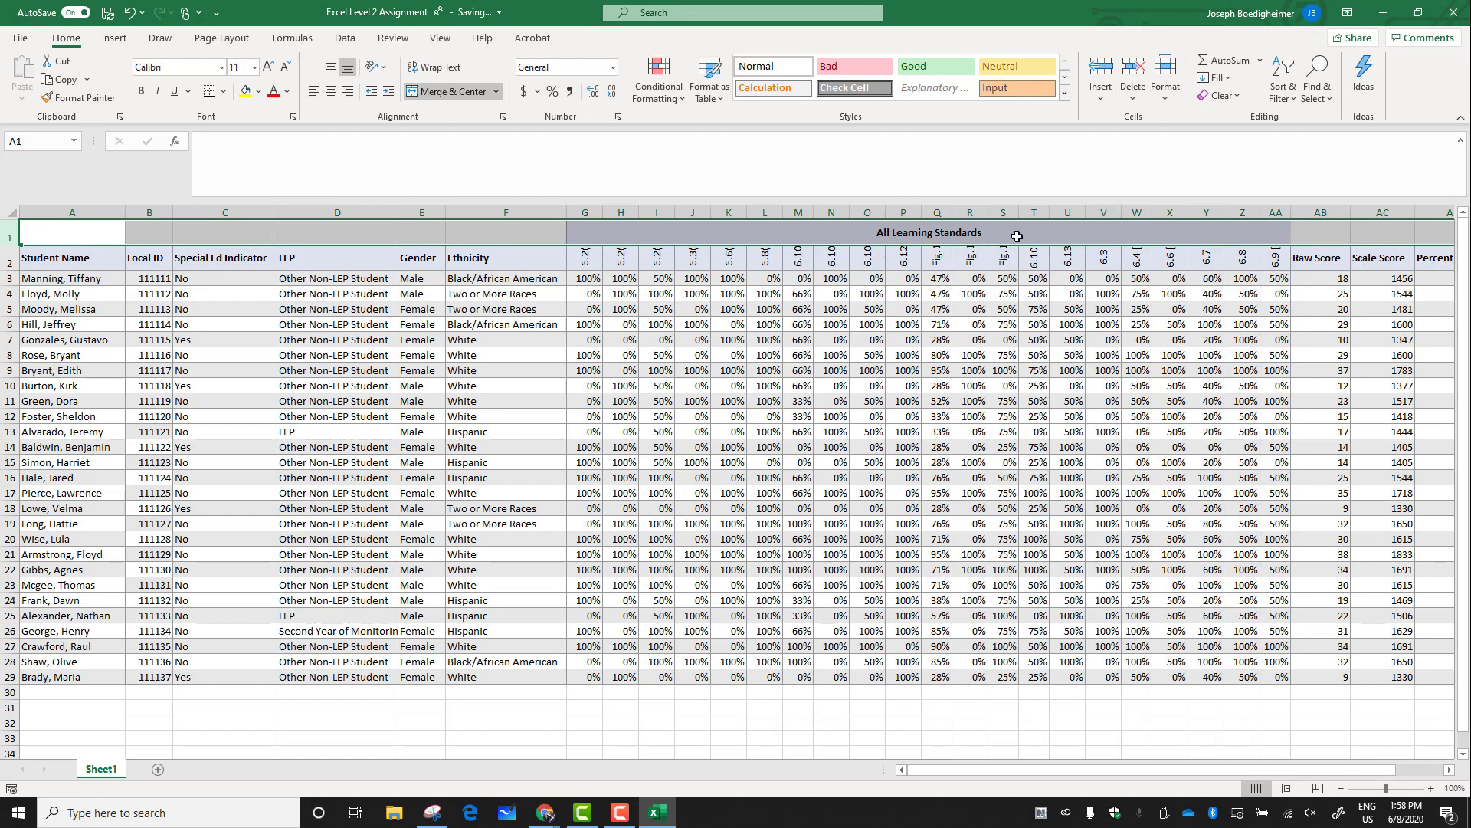
right_click(35, 233)
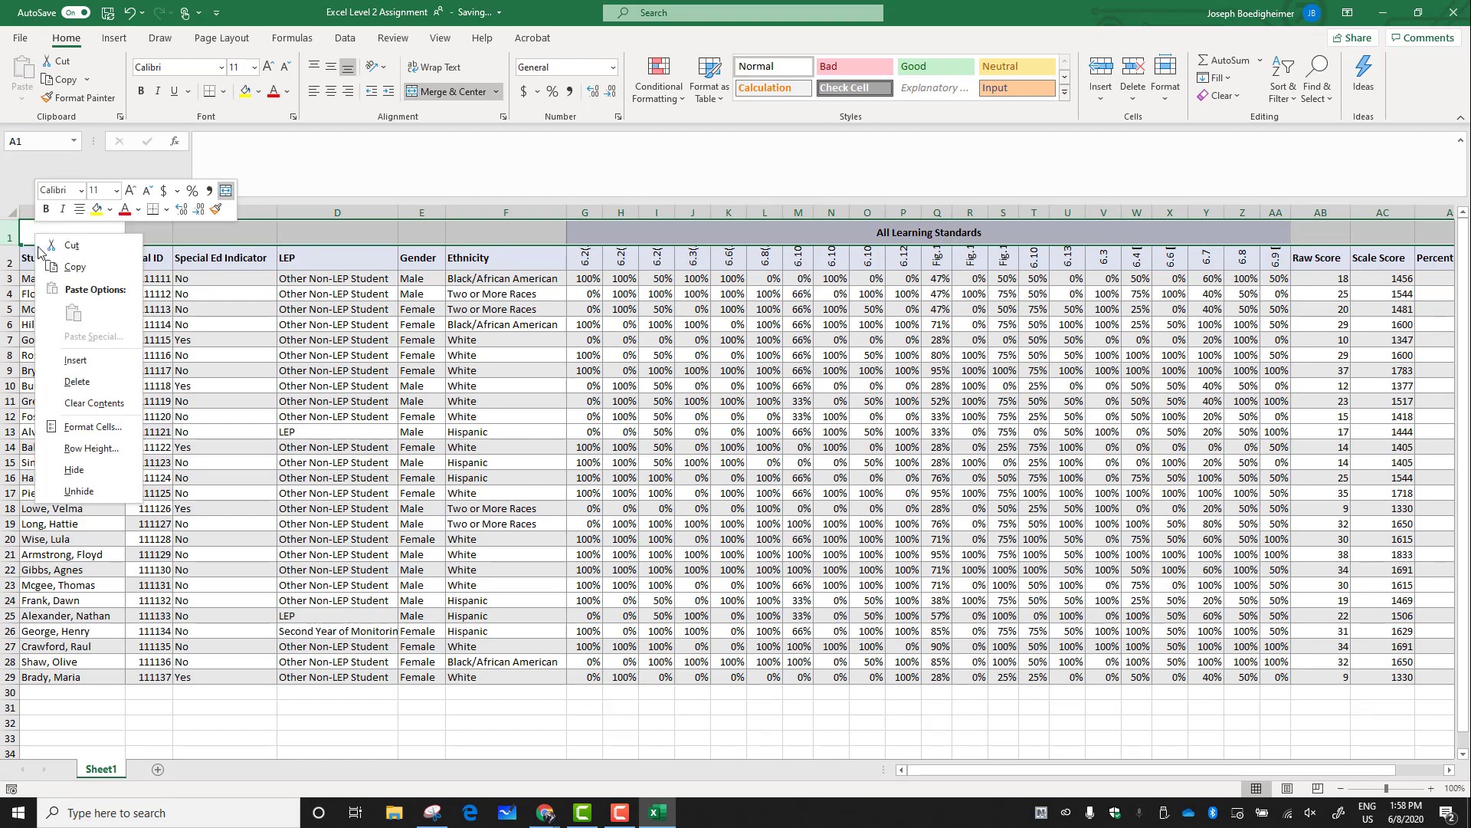
left_click(77, 381)
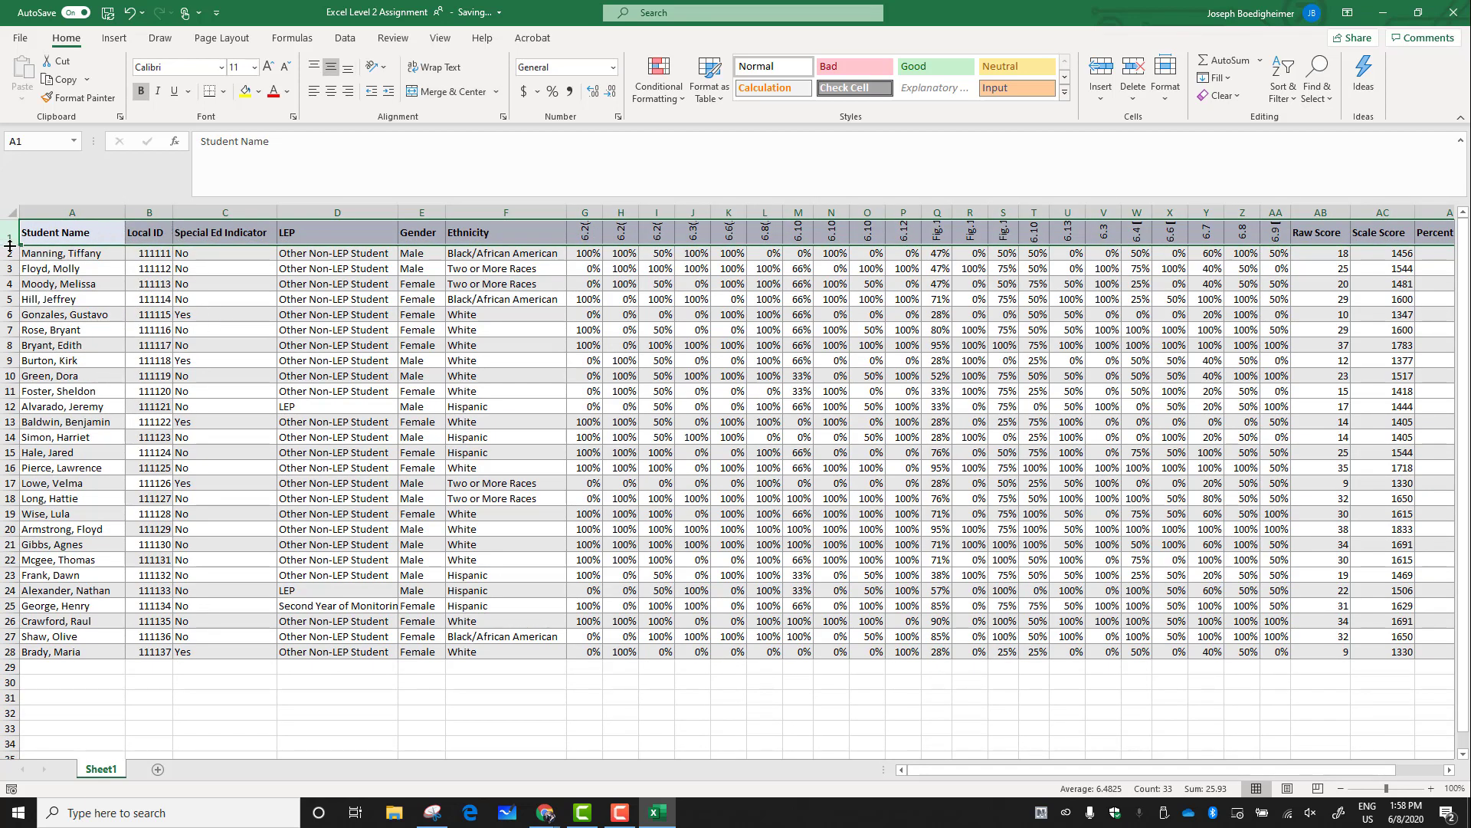
Increase the header row's height so the rotated learning standard labels show in full
left_click_drag(10, 245, 10, 263)
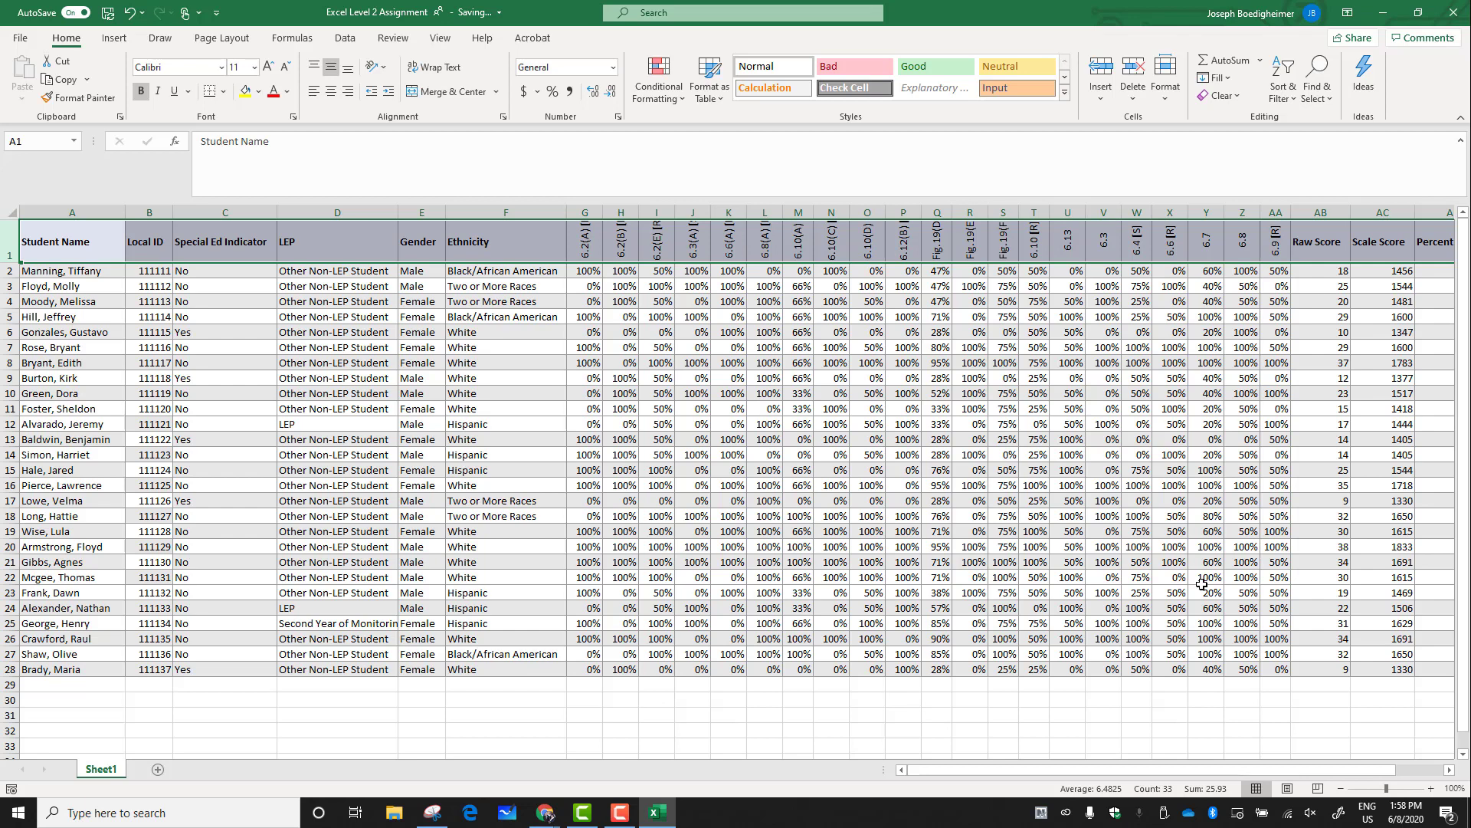
left_click_drag(1207, 765, 1340, 770)
left_click(1276, 714)
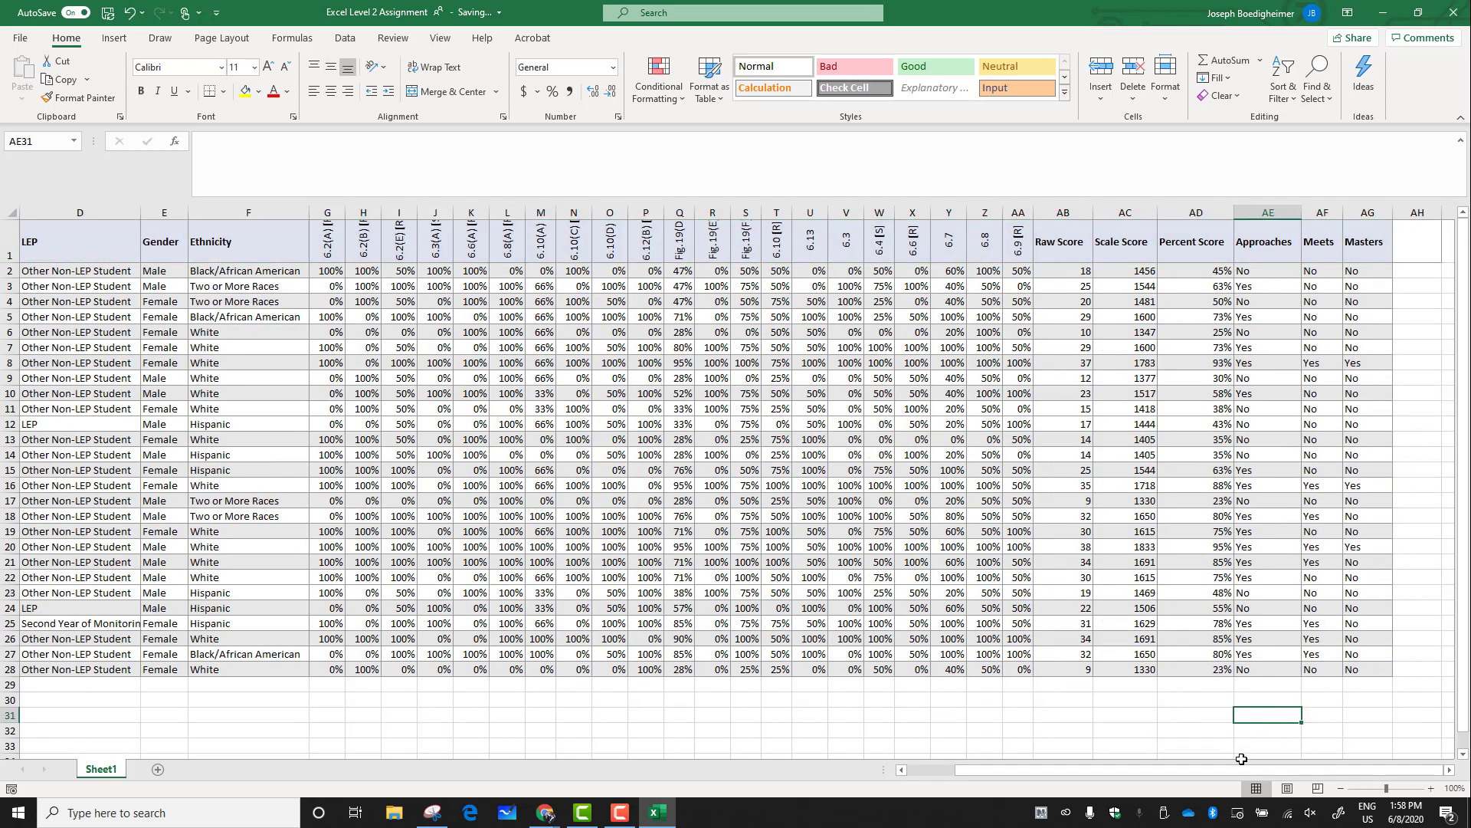
left_click_drag(1240, 769, 934, 760)
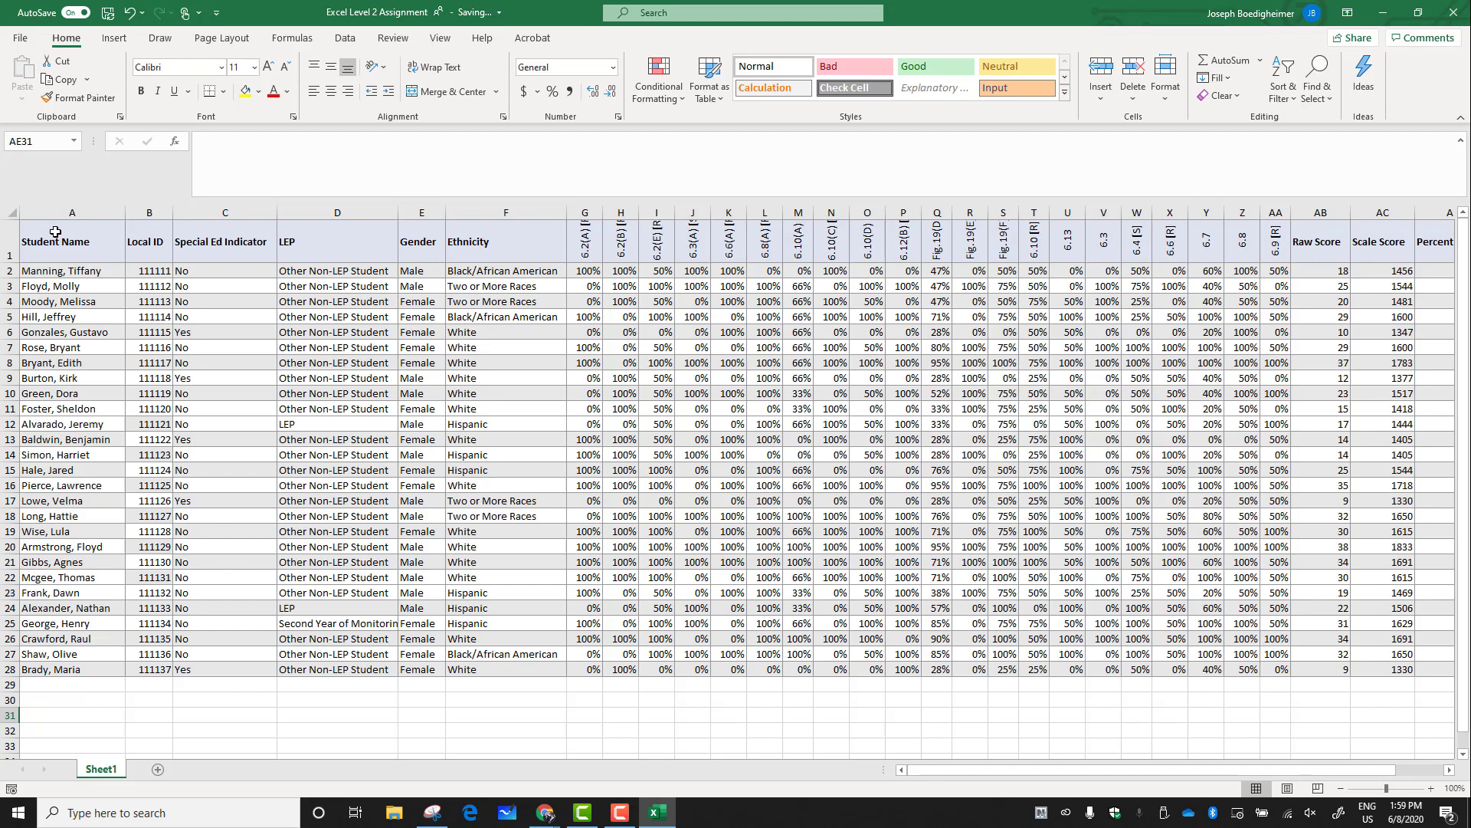
Format the data range A1:AG28 as a table with headers using Blue, Table Style Light 9
left_click_drag(56, 232, 1379, 666)
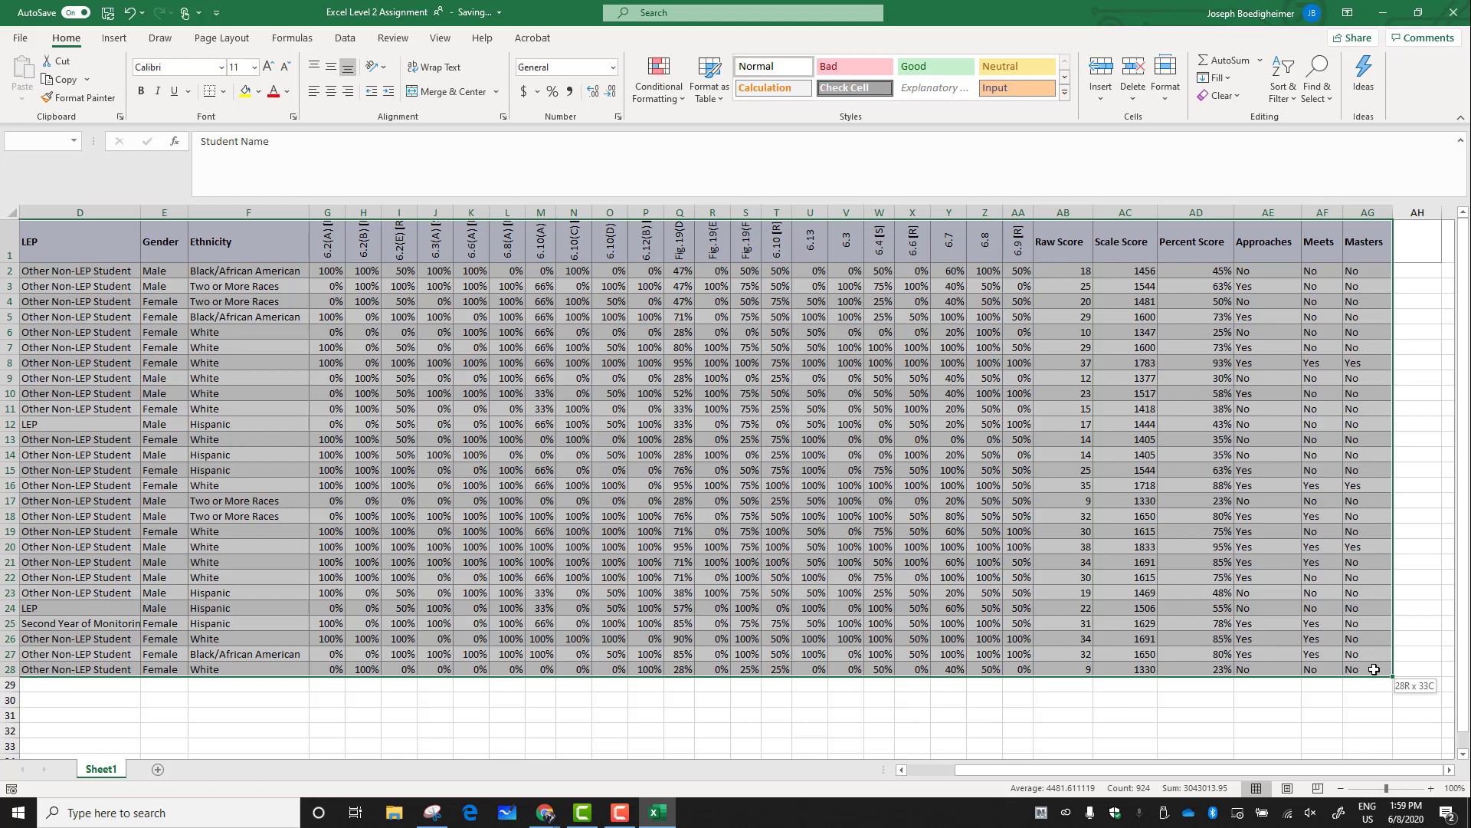
left_click_drag(1374, 669, 1374, 666)
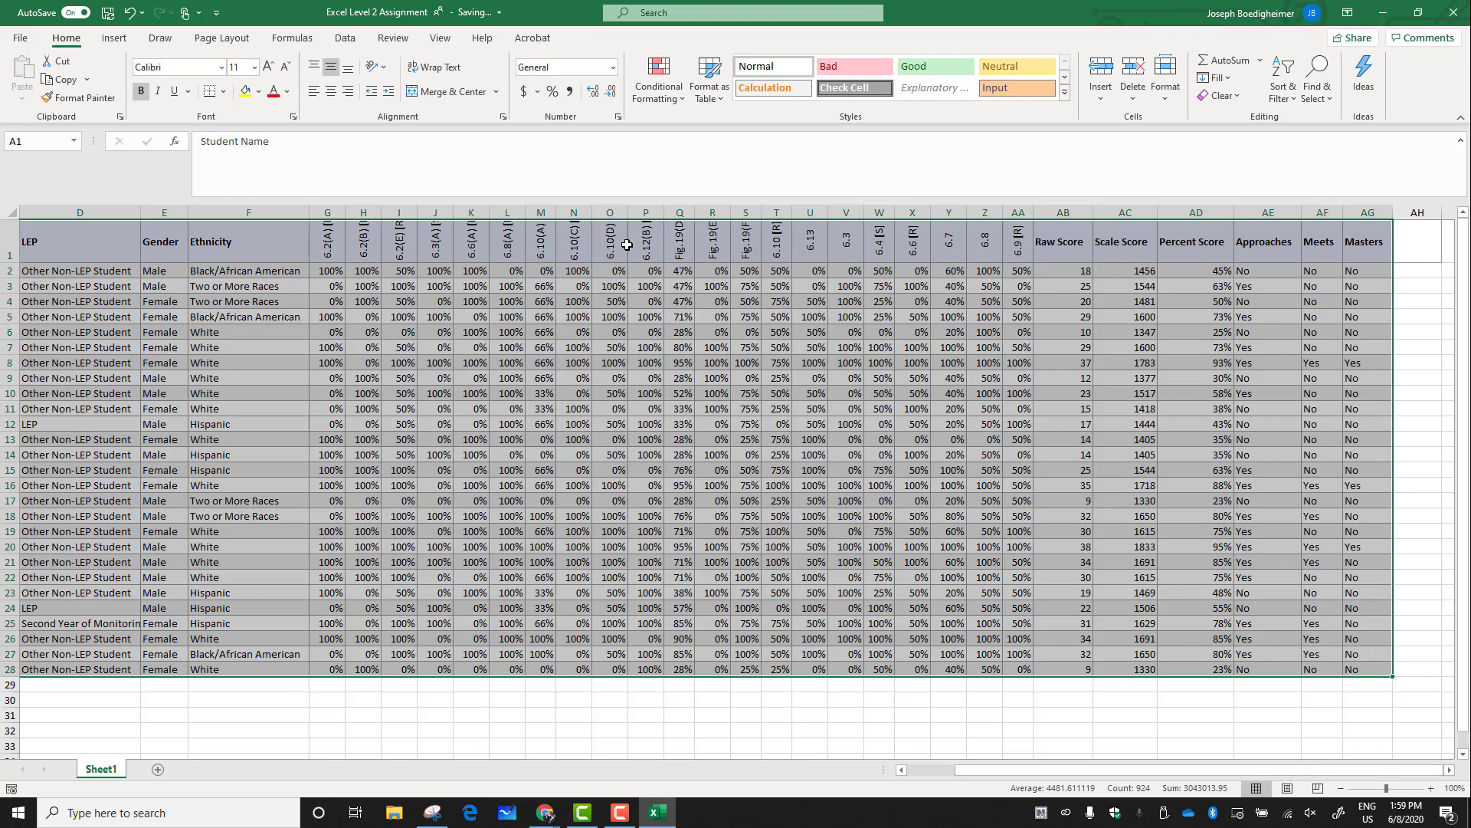
left_click(722, 98)
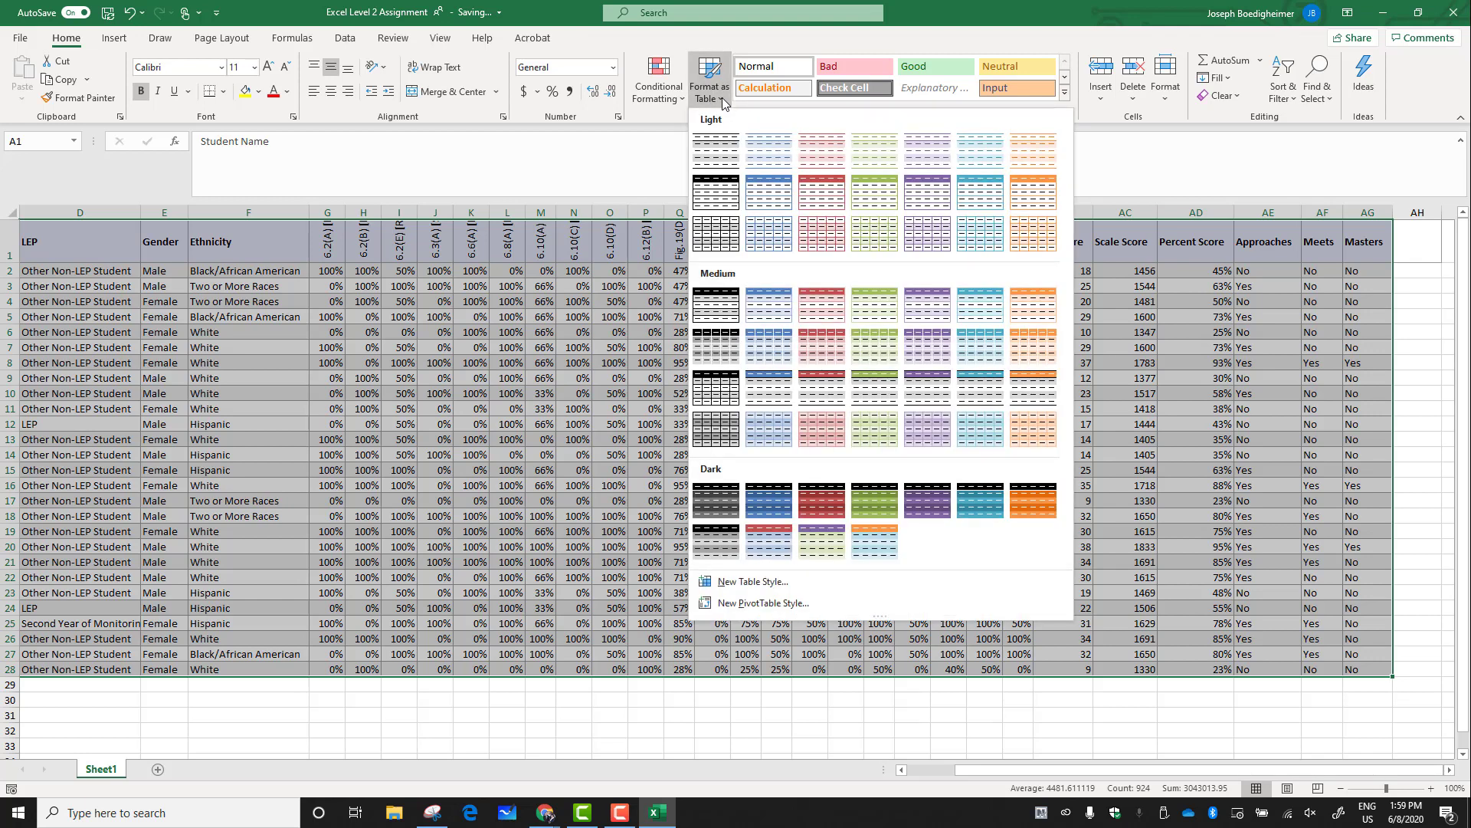
left_click(761, 192)
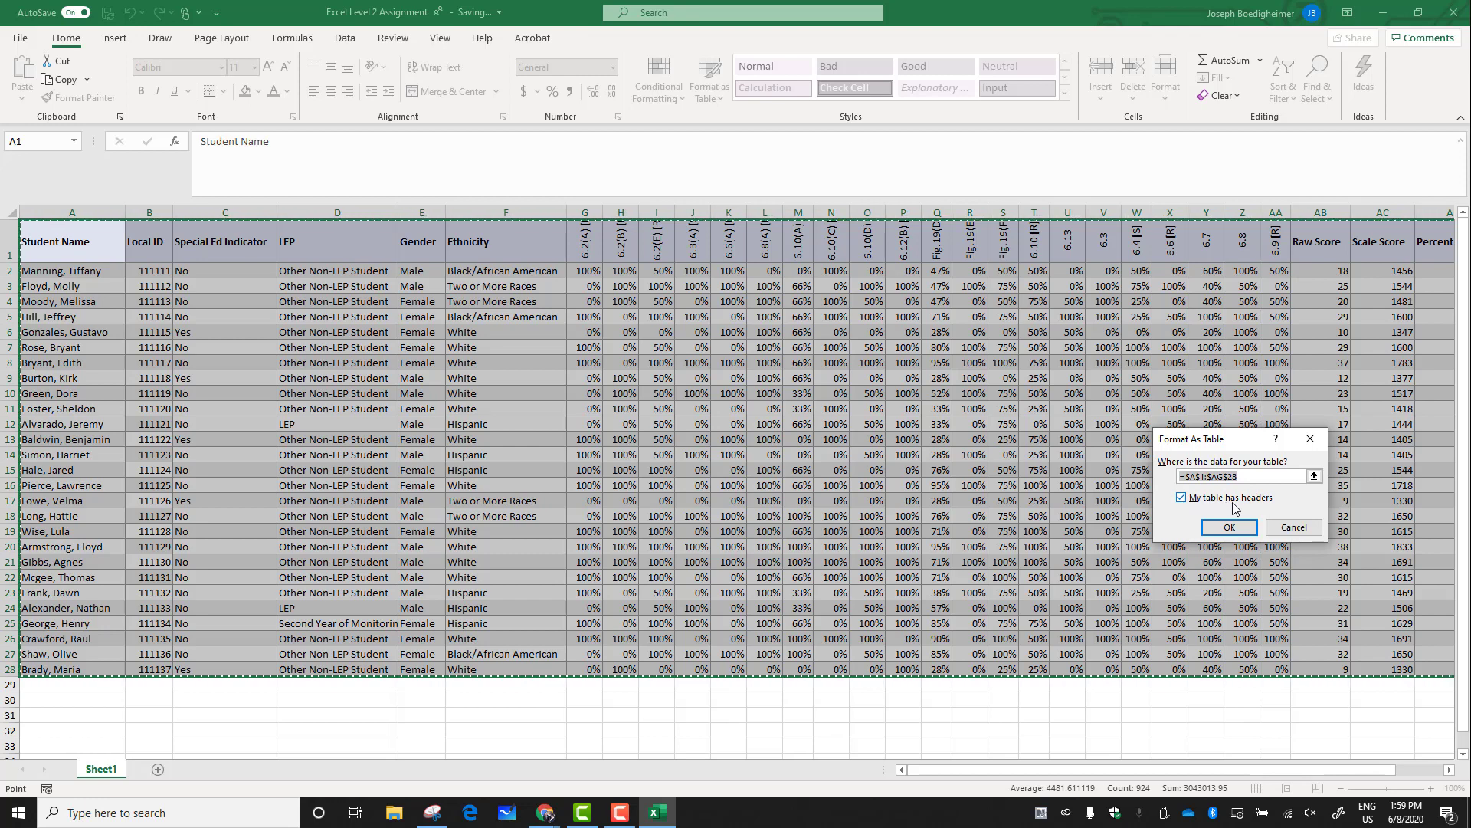
left_click(1235, 526)
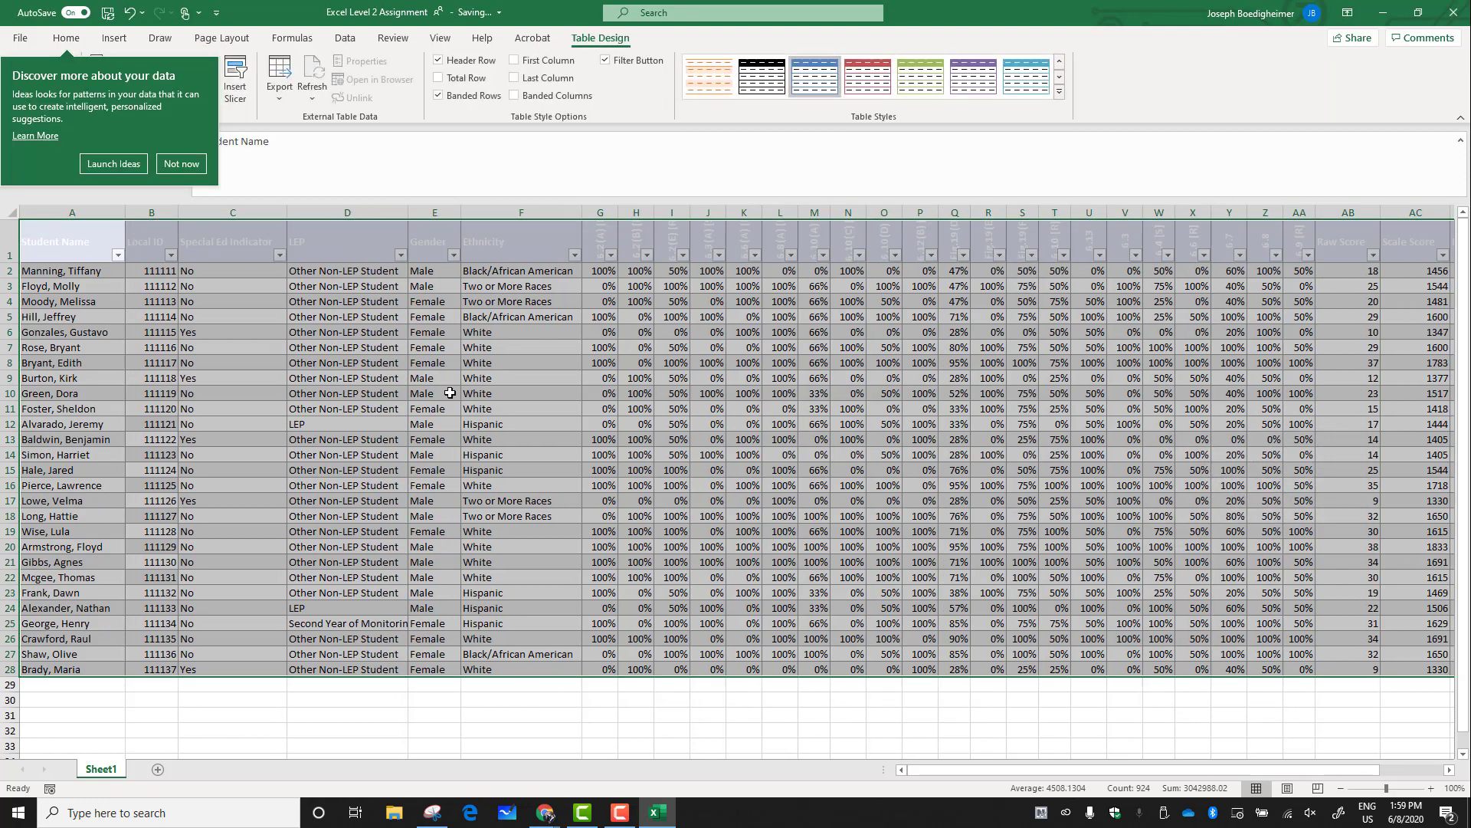
left_click(118, 256)
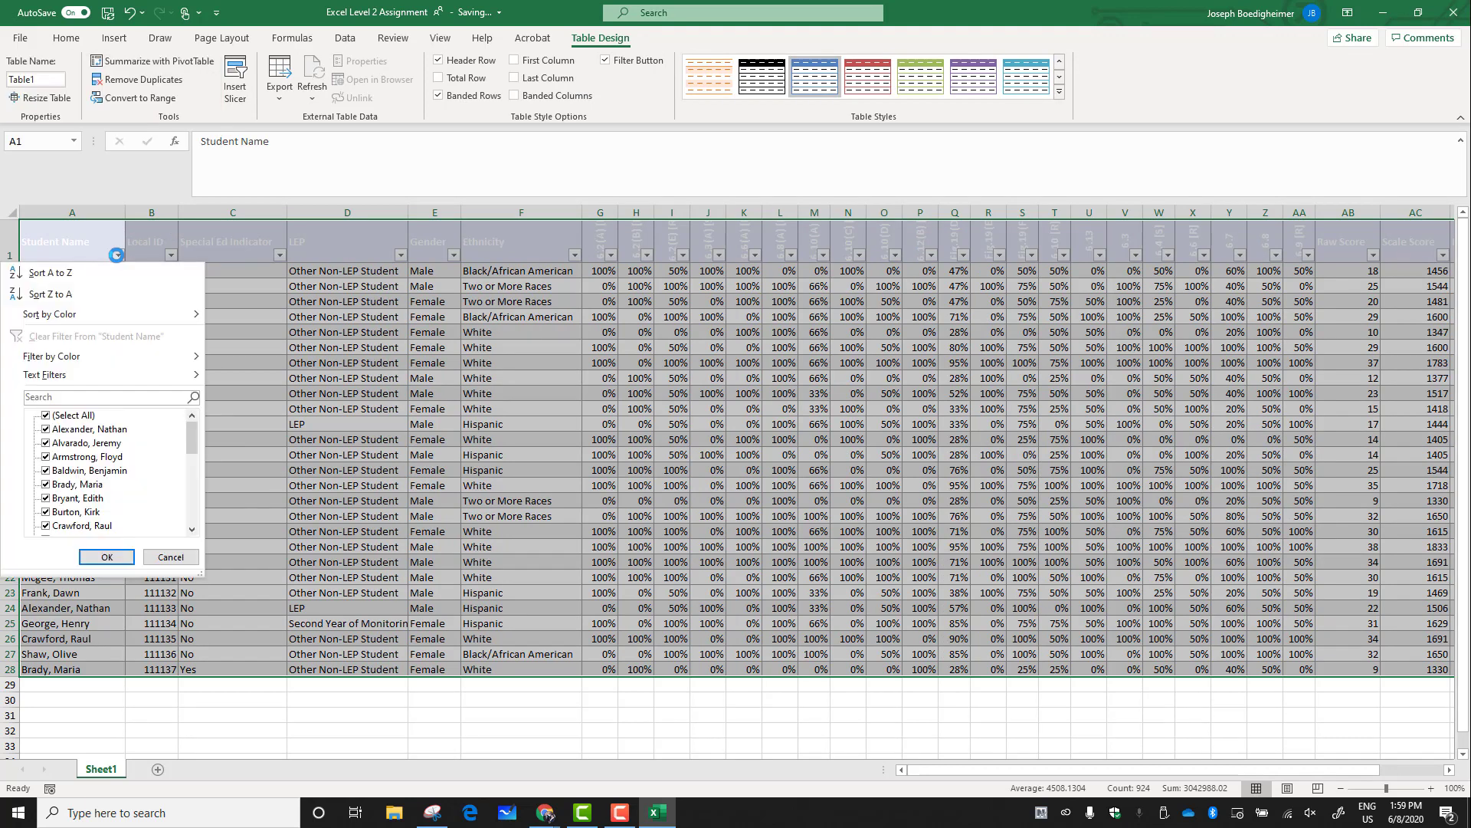
left_click(167, 255)
left_click(167, 255)
left_click(230, 334)
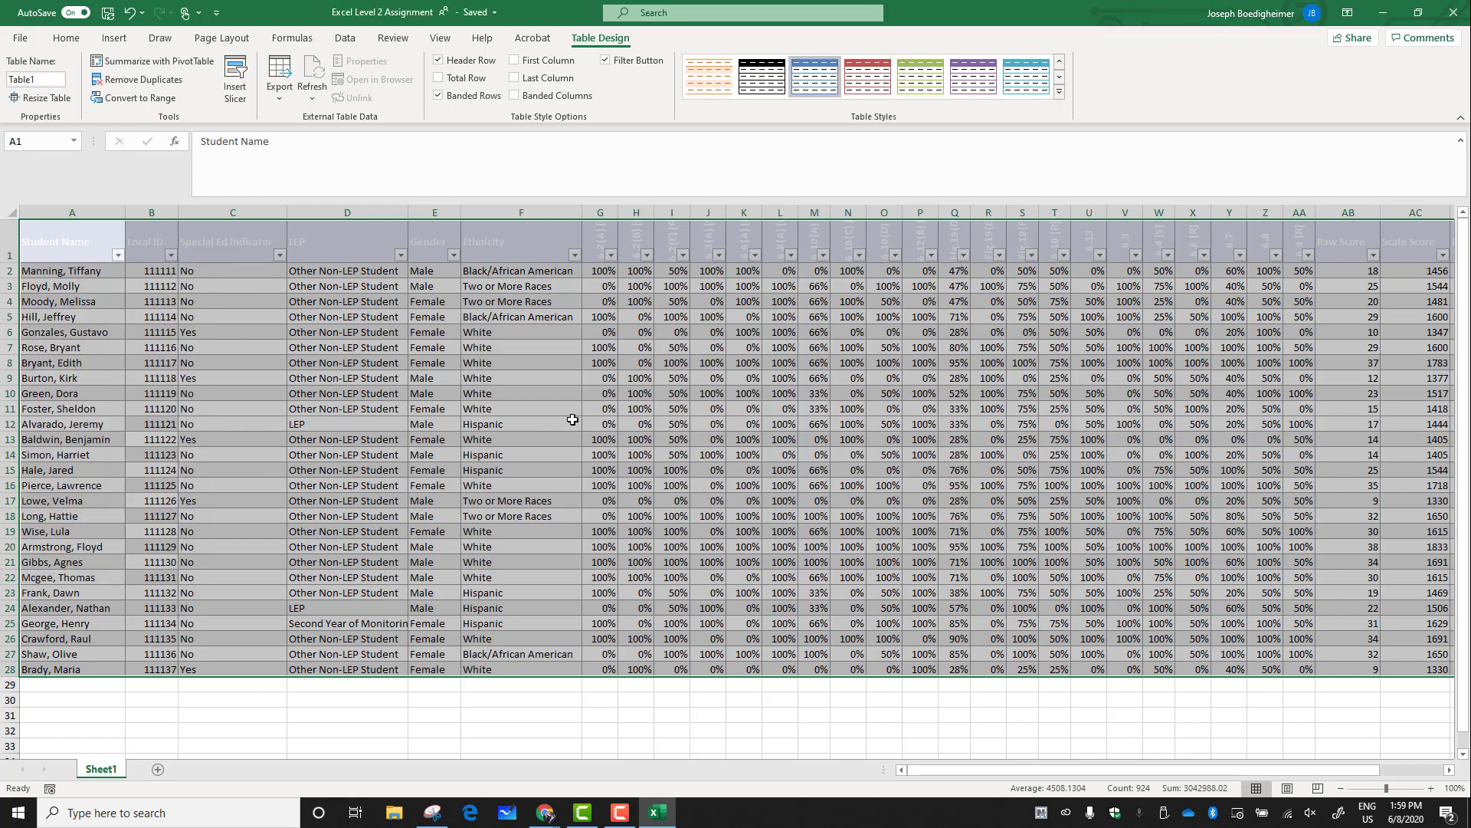
left_click(538, 408)
left_click(649, 344)
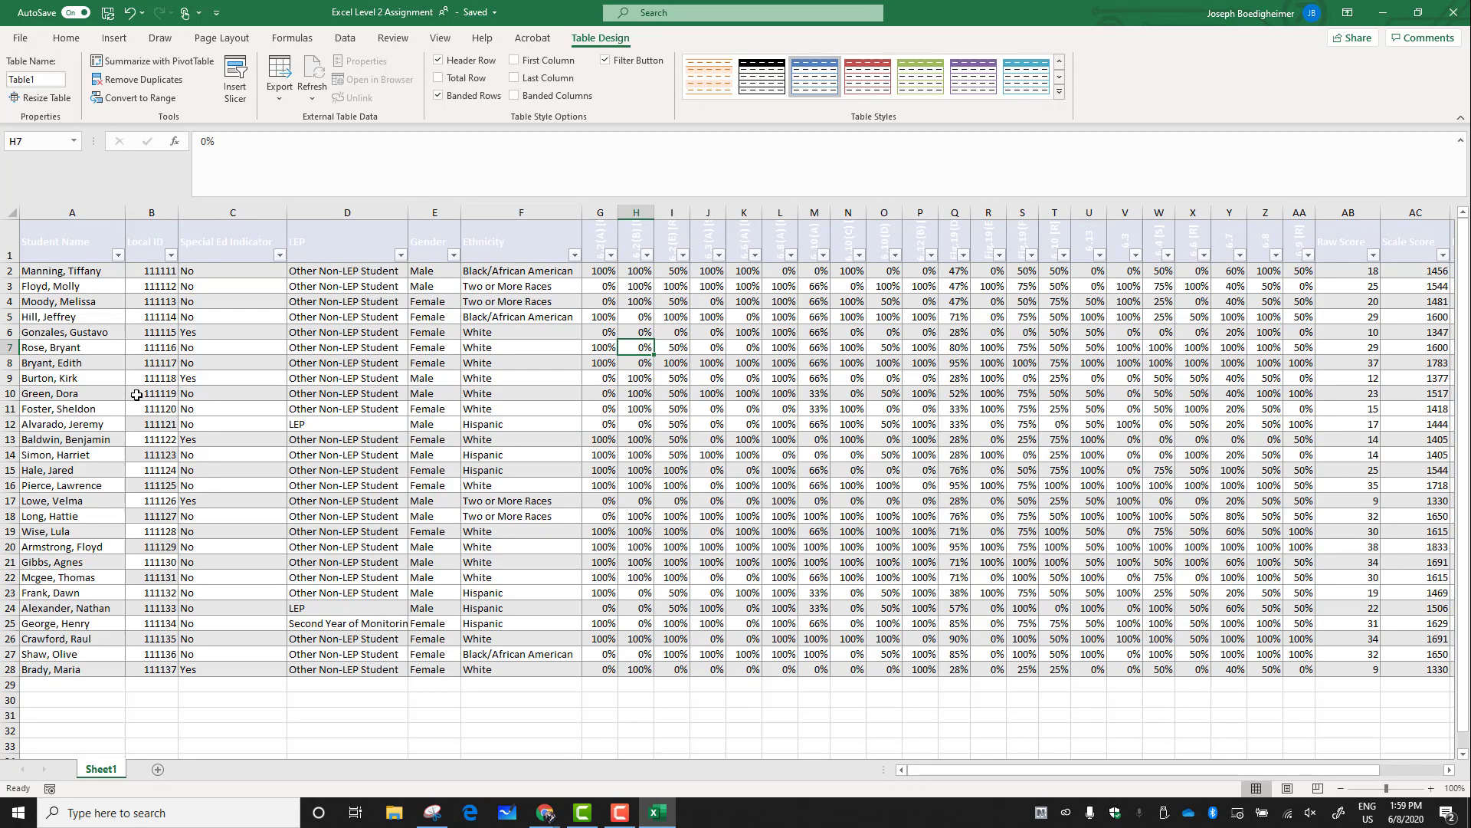
Sort the table by the first learning standard column (G) from smallest to largest
left_click(613, 259)
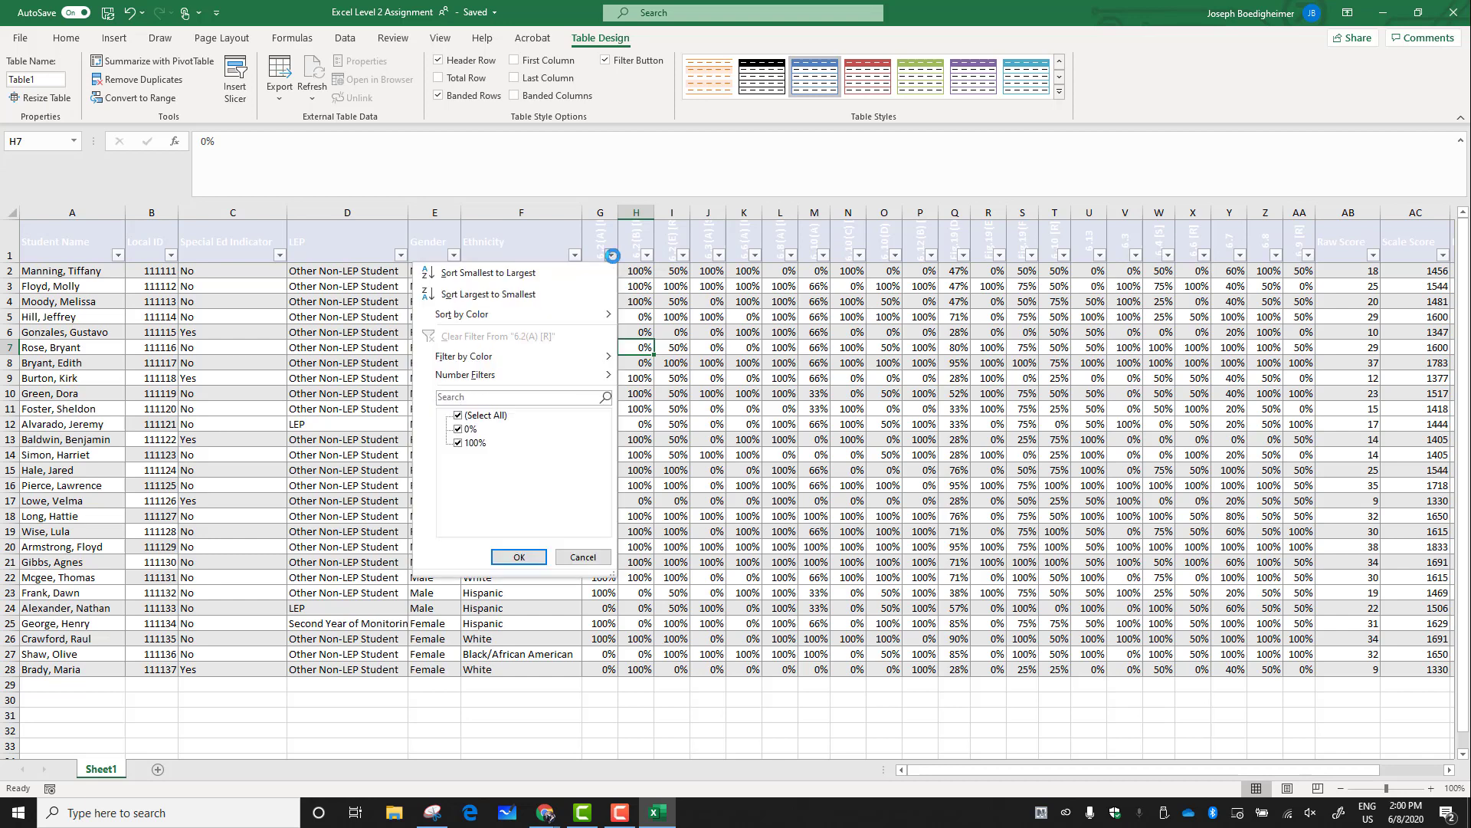
left_click(597, 270)
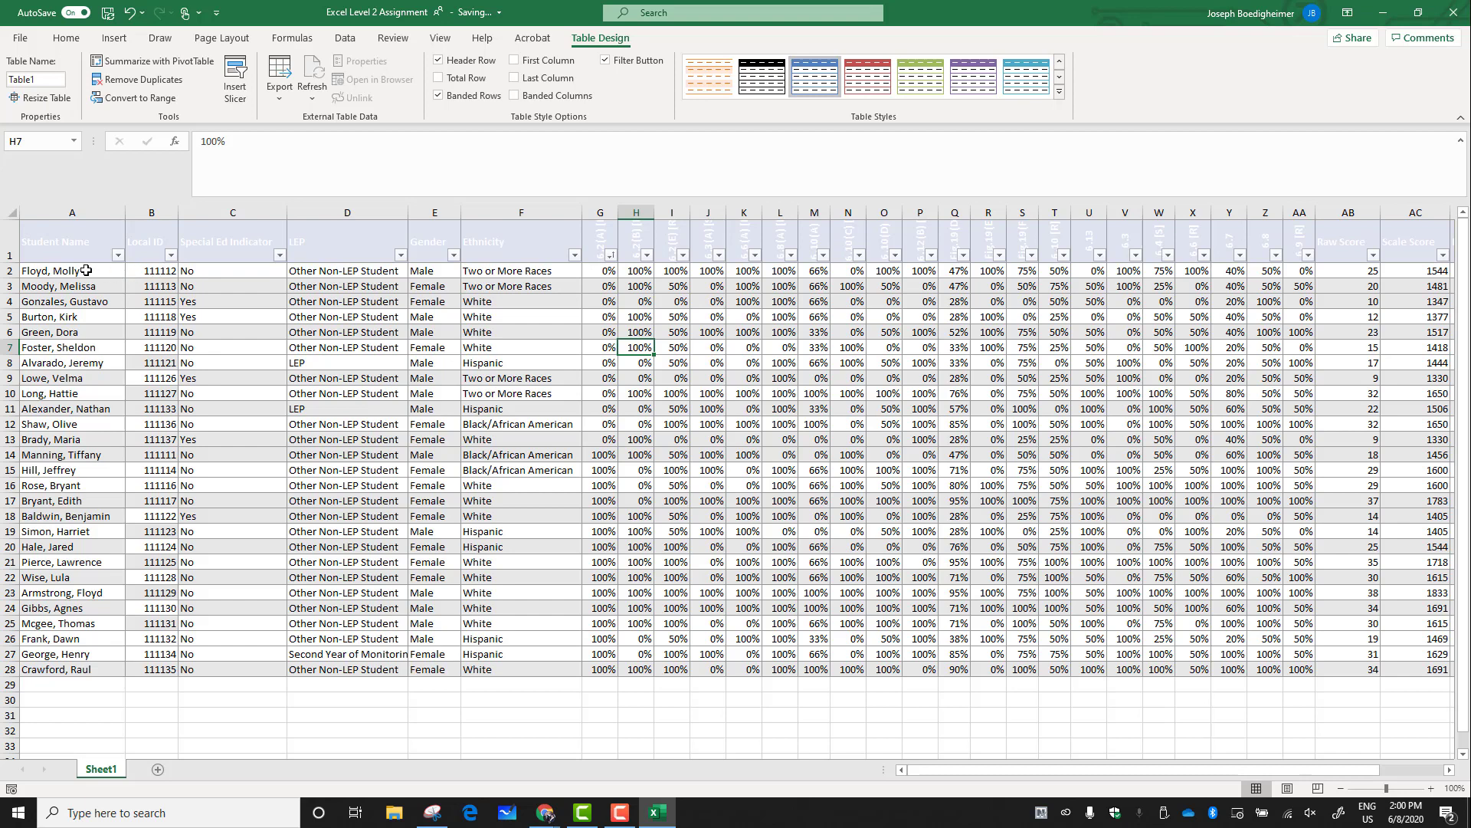
left_click_drag(86, 270, 595, 442)
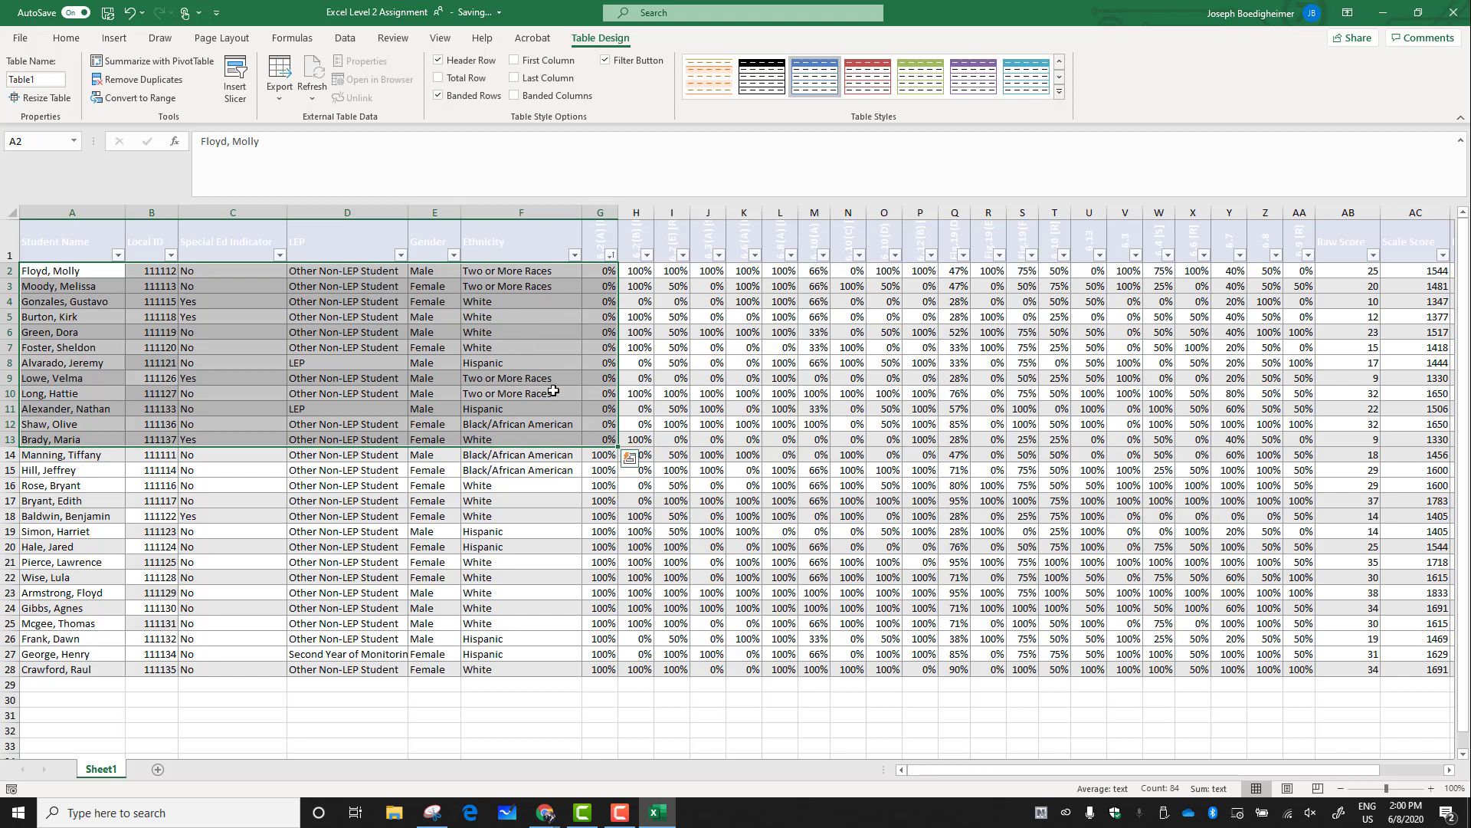
left_click(633, 520)
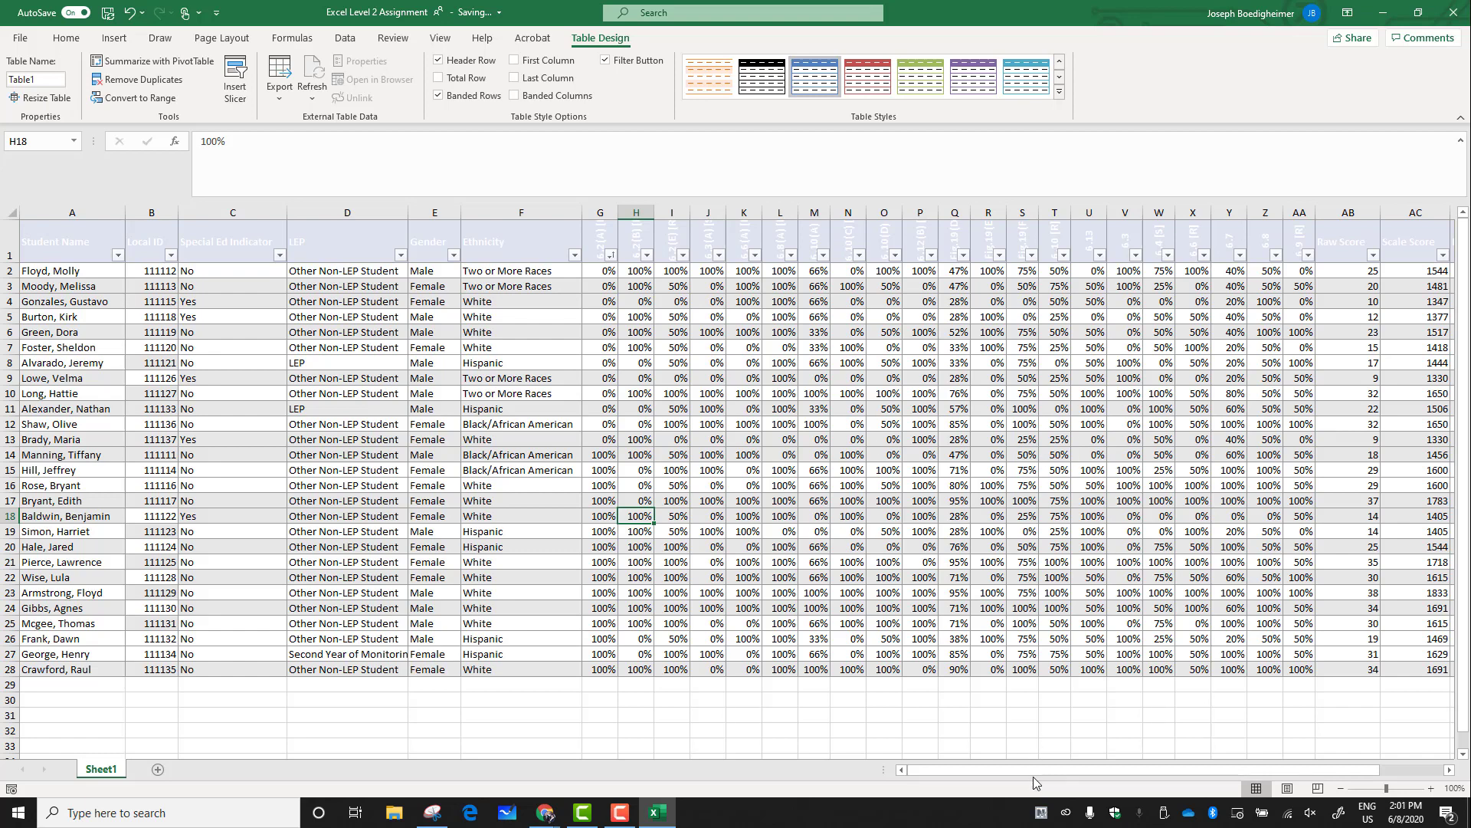
left_click_drag(1033, 776, 866, 767)
Highlight standard scores in G2:AA28 less than 50% with light red fill and dark red text
left_click(66, 38)
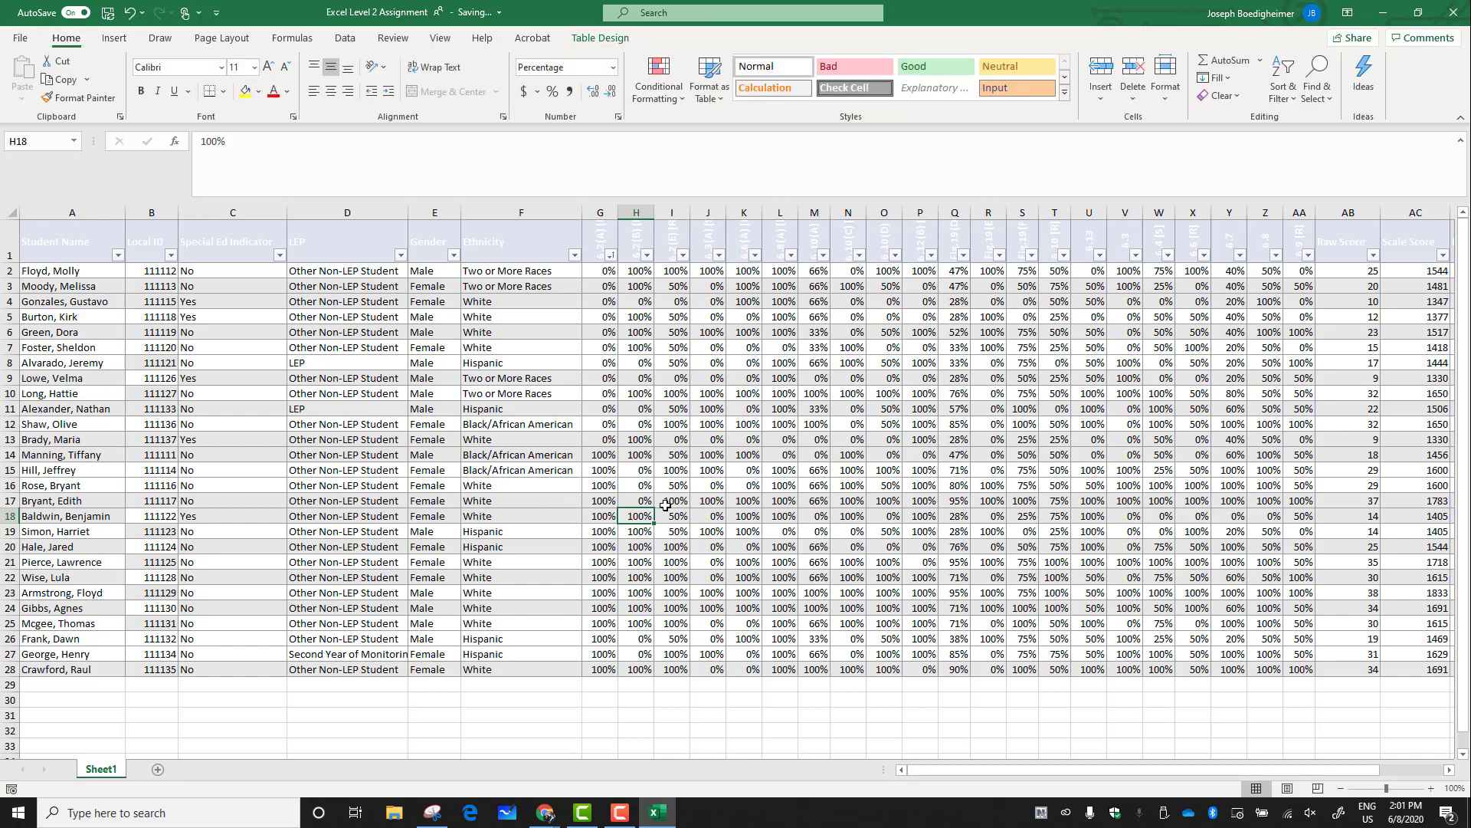
left_click(598, 272)
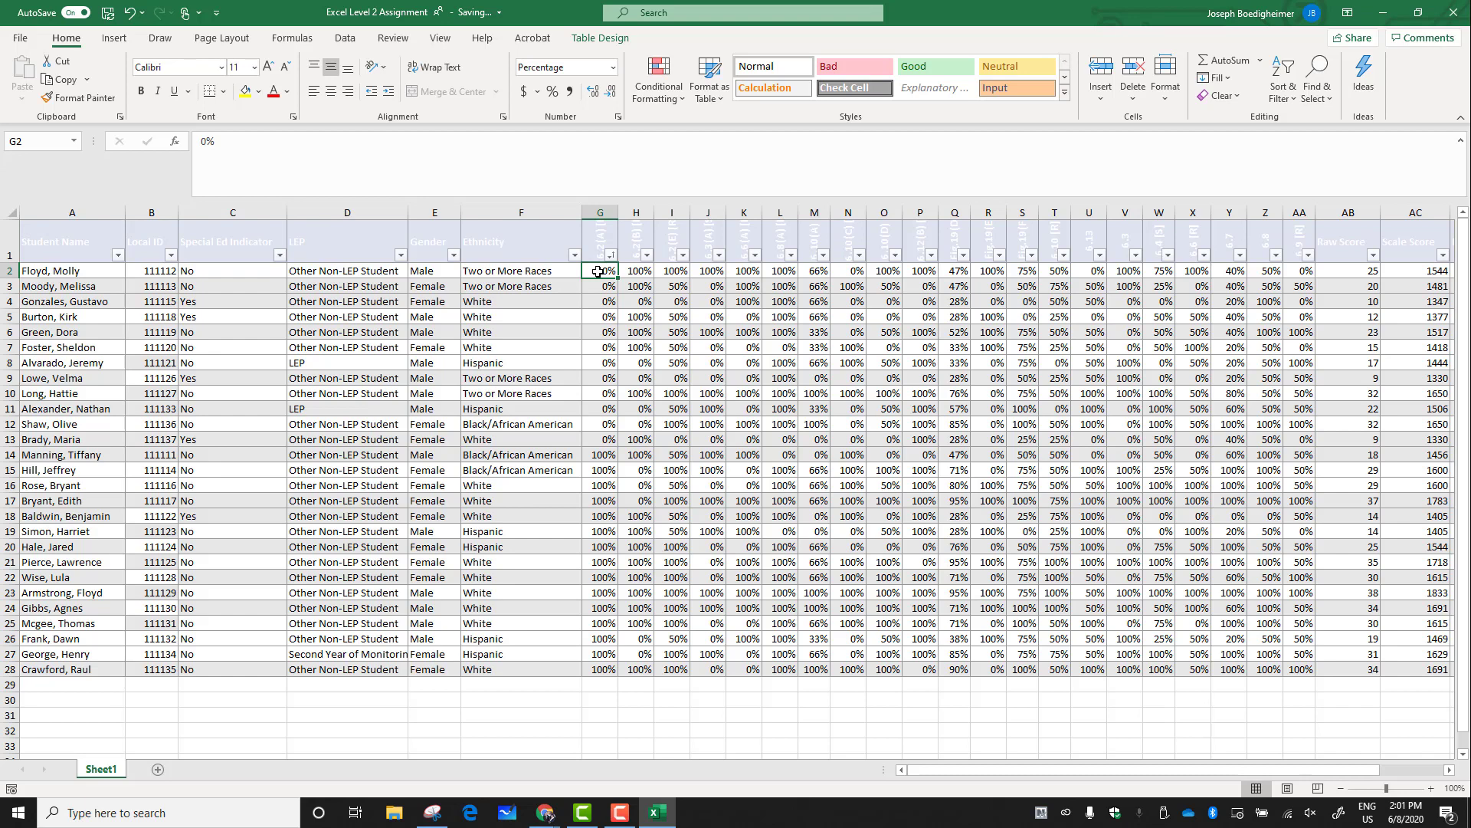
left_click_drag(597, 271, 1294, 665)
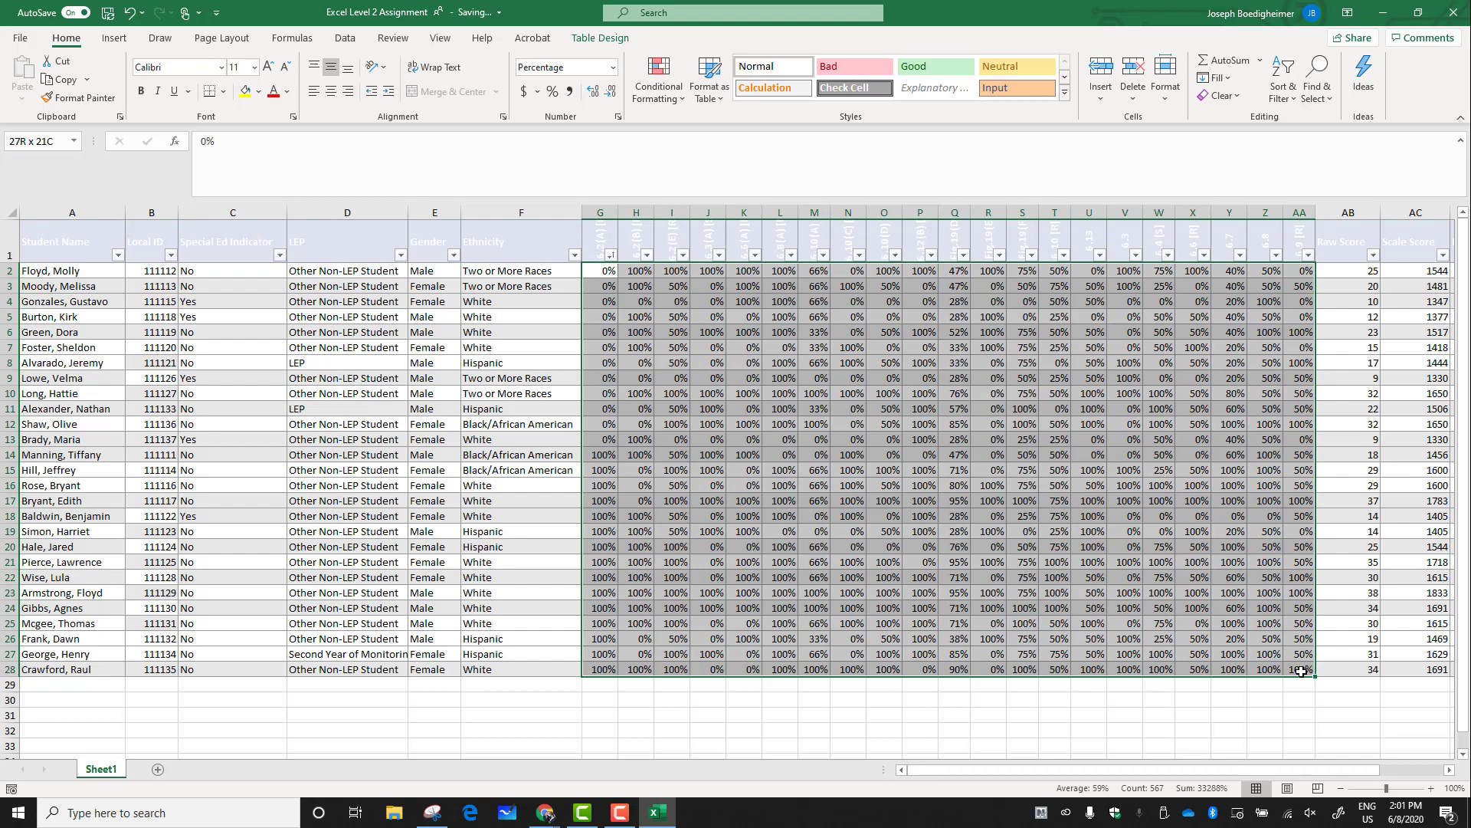
left_click_drag(1301, 672, 1300, 672)
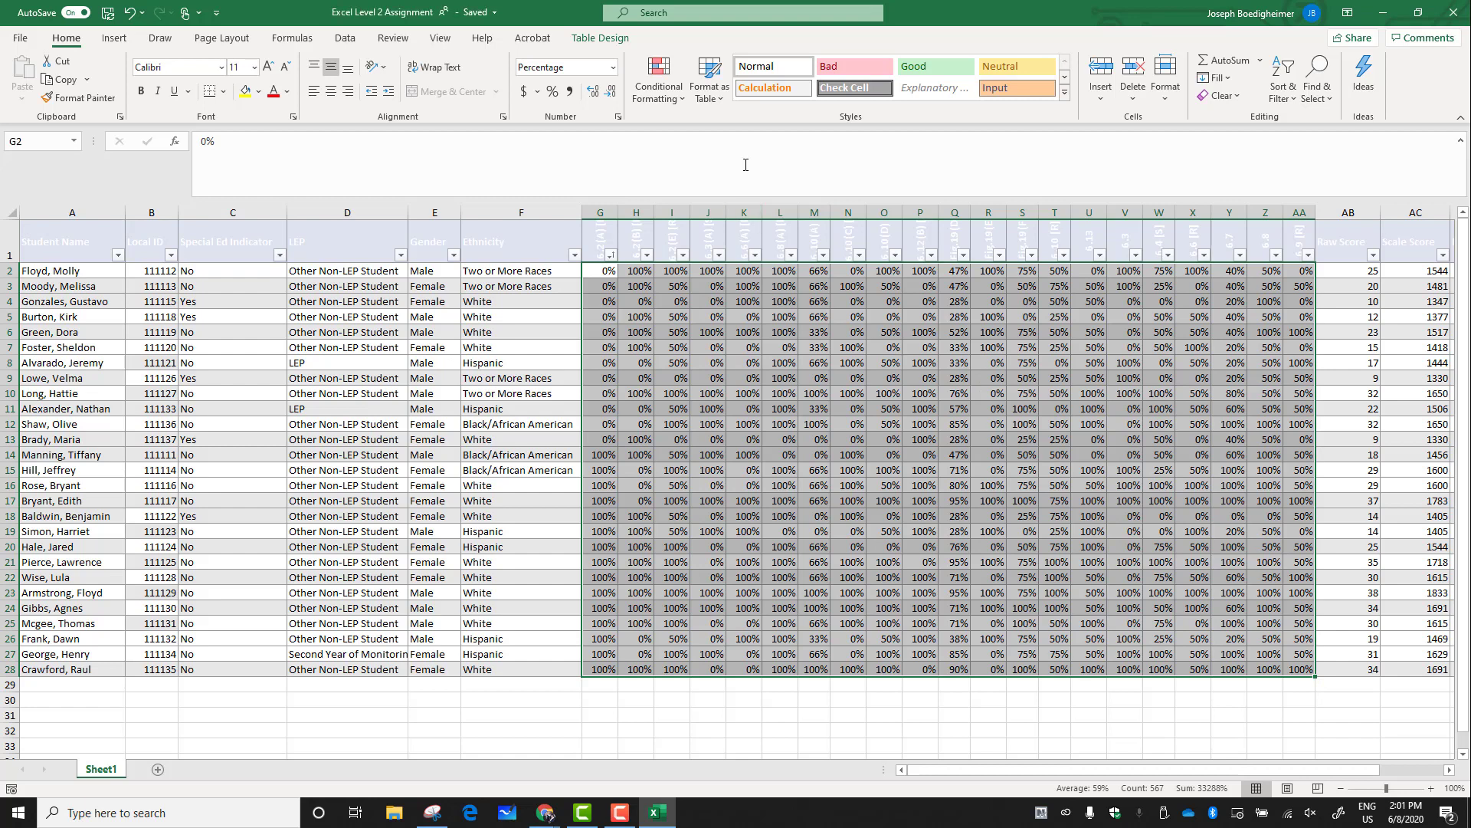
left_click(680, 101)
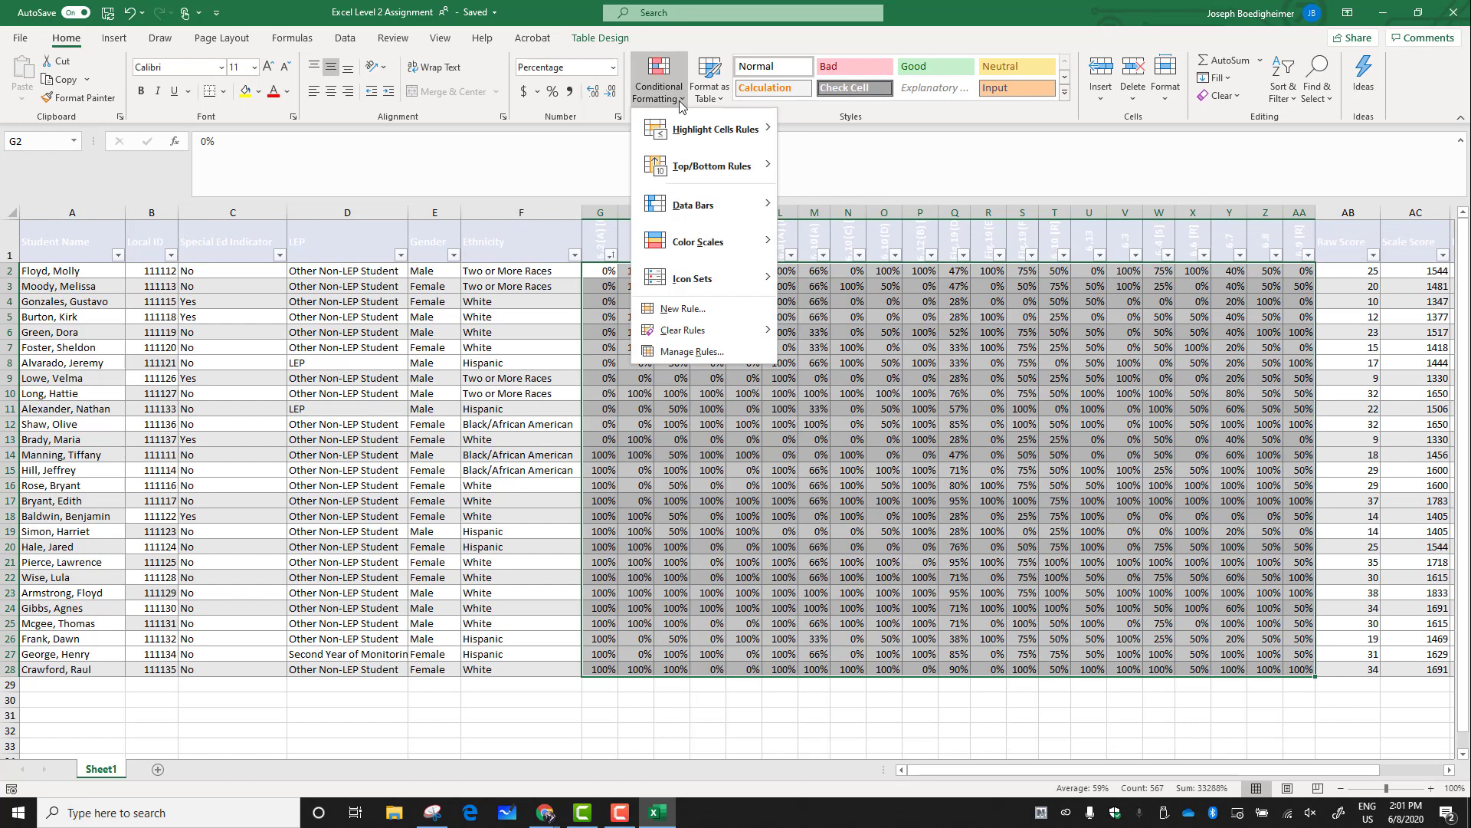
mouse_move(689, 133)
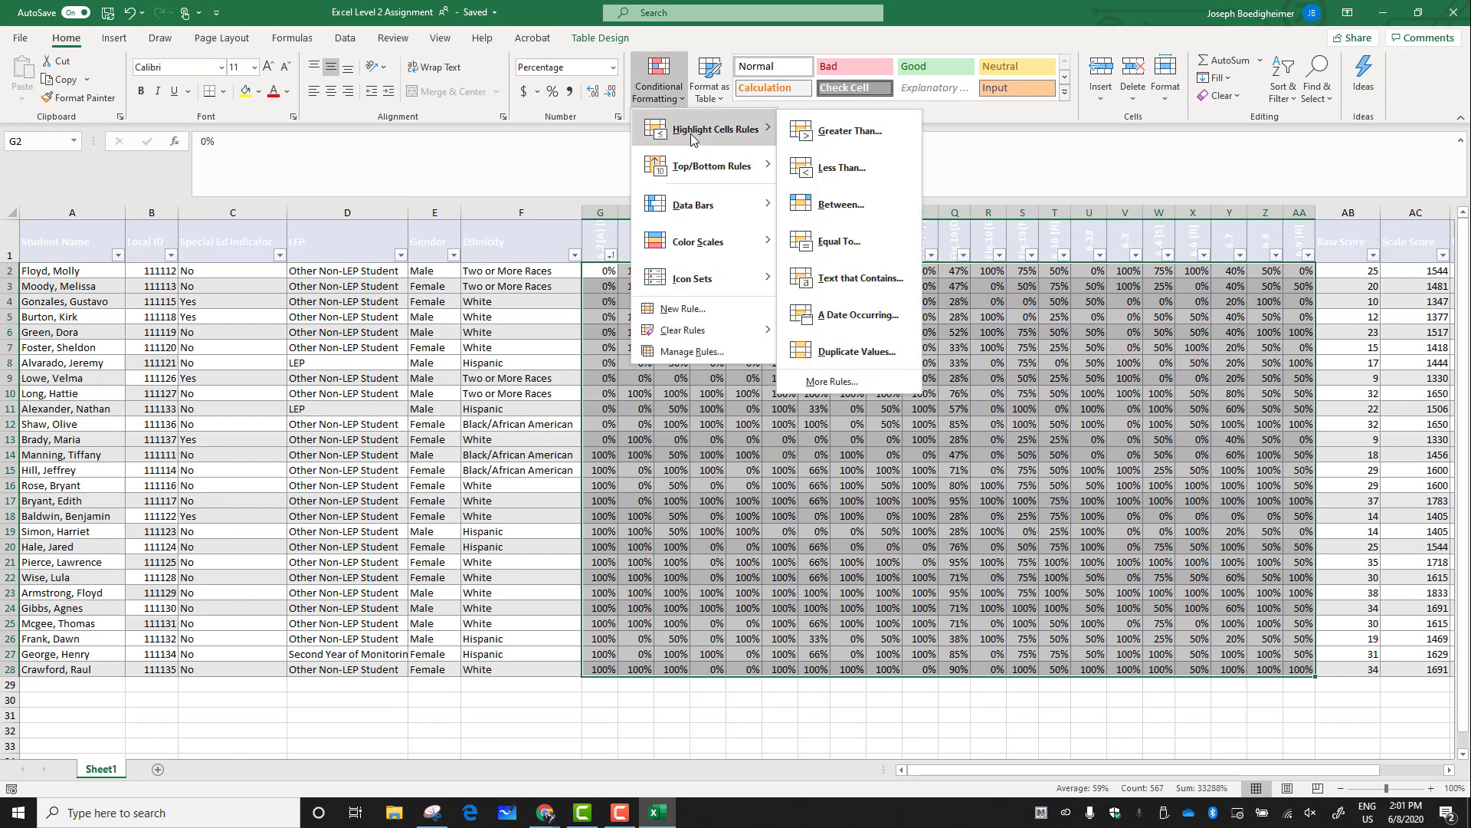
left_click(860, 172)
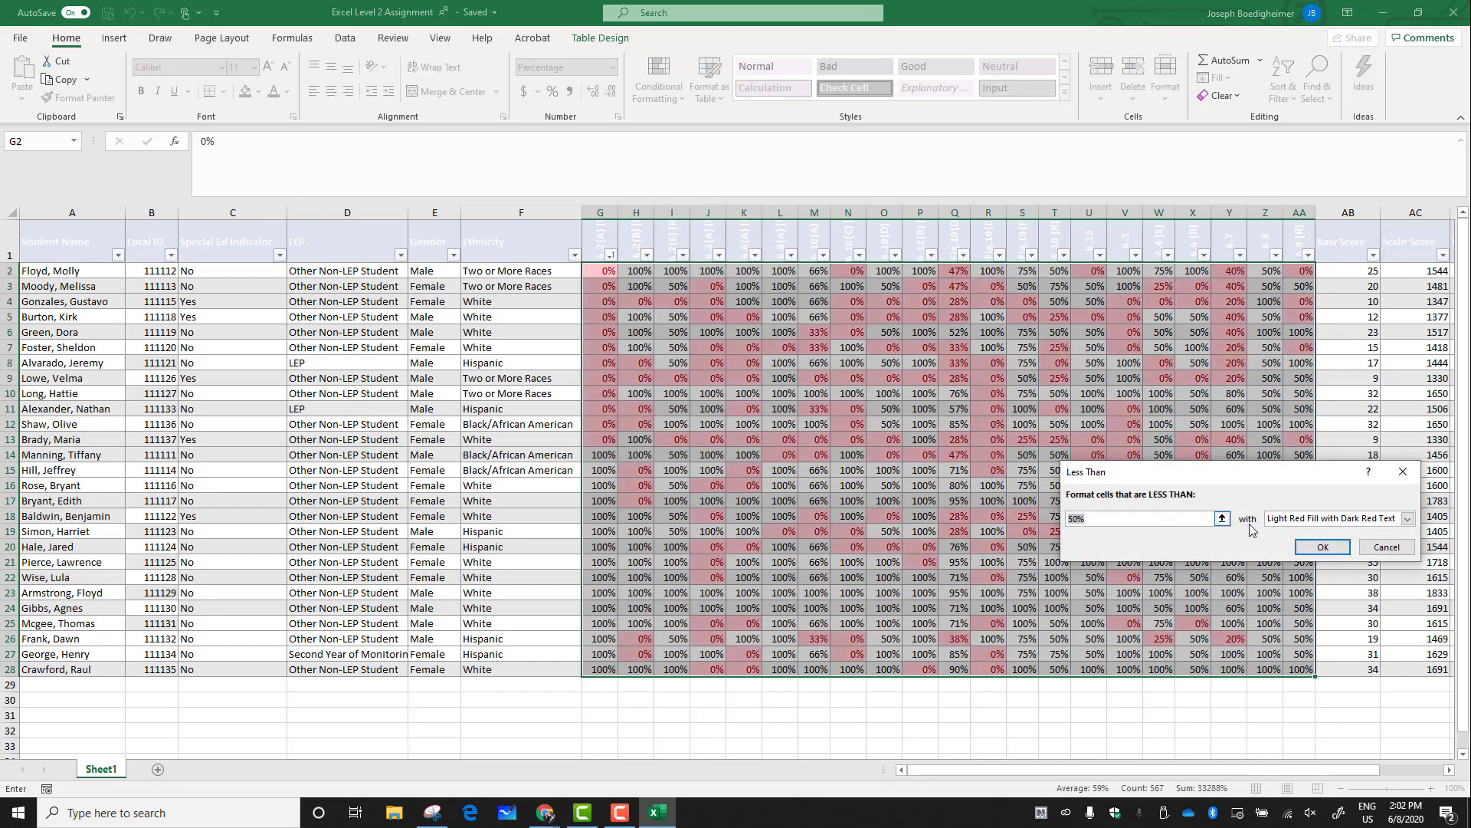
left_click(1323, 547)
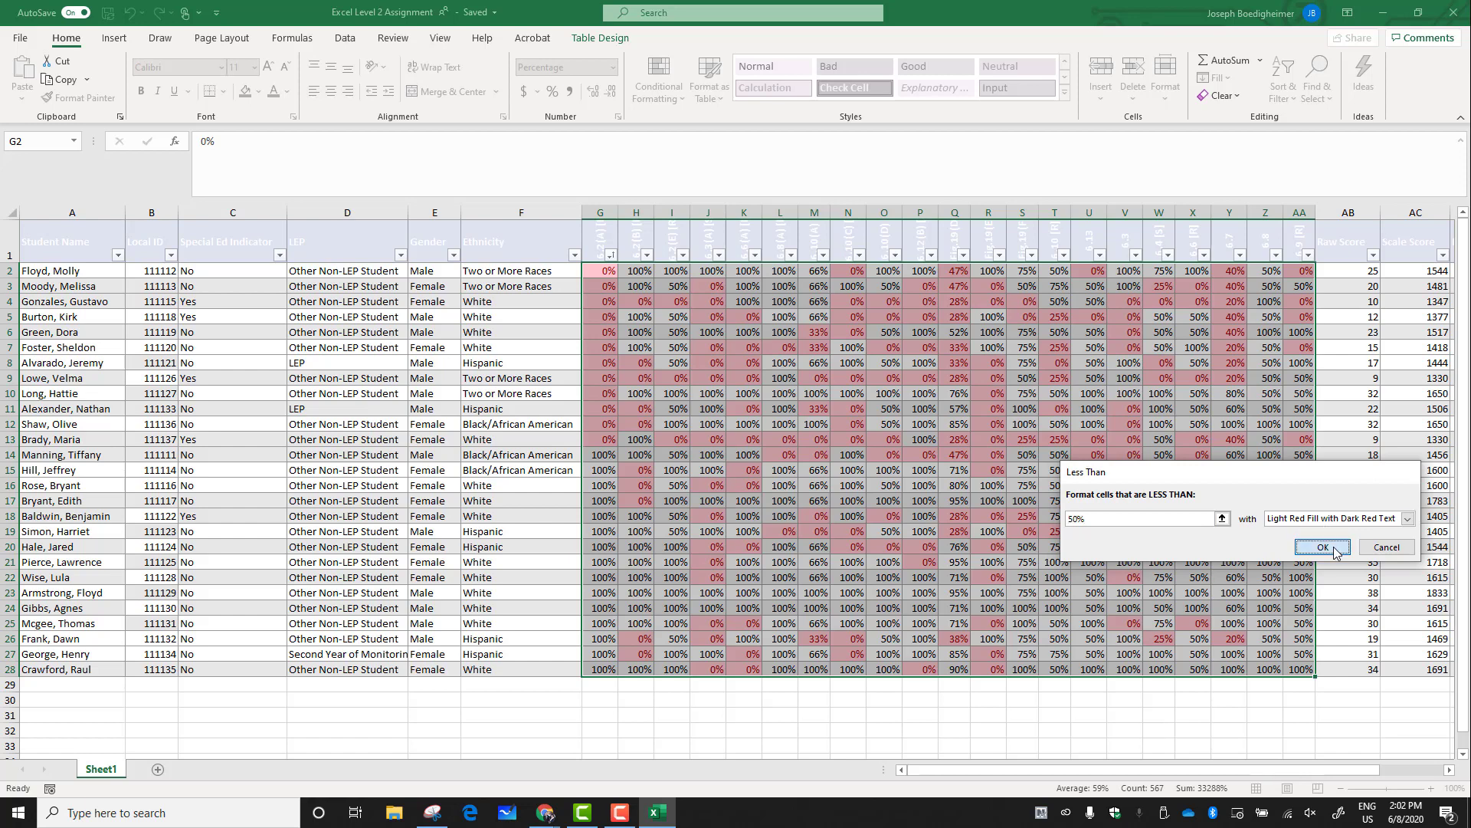
left_click(937, 621)
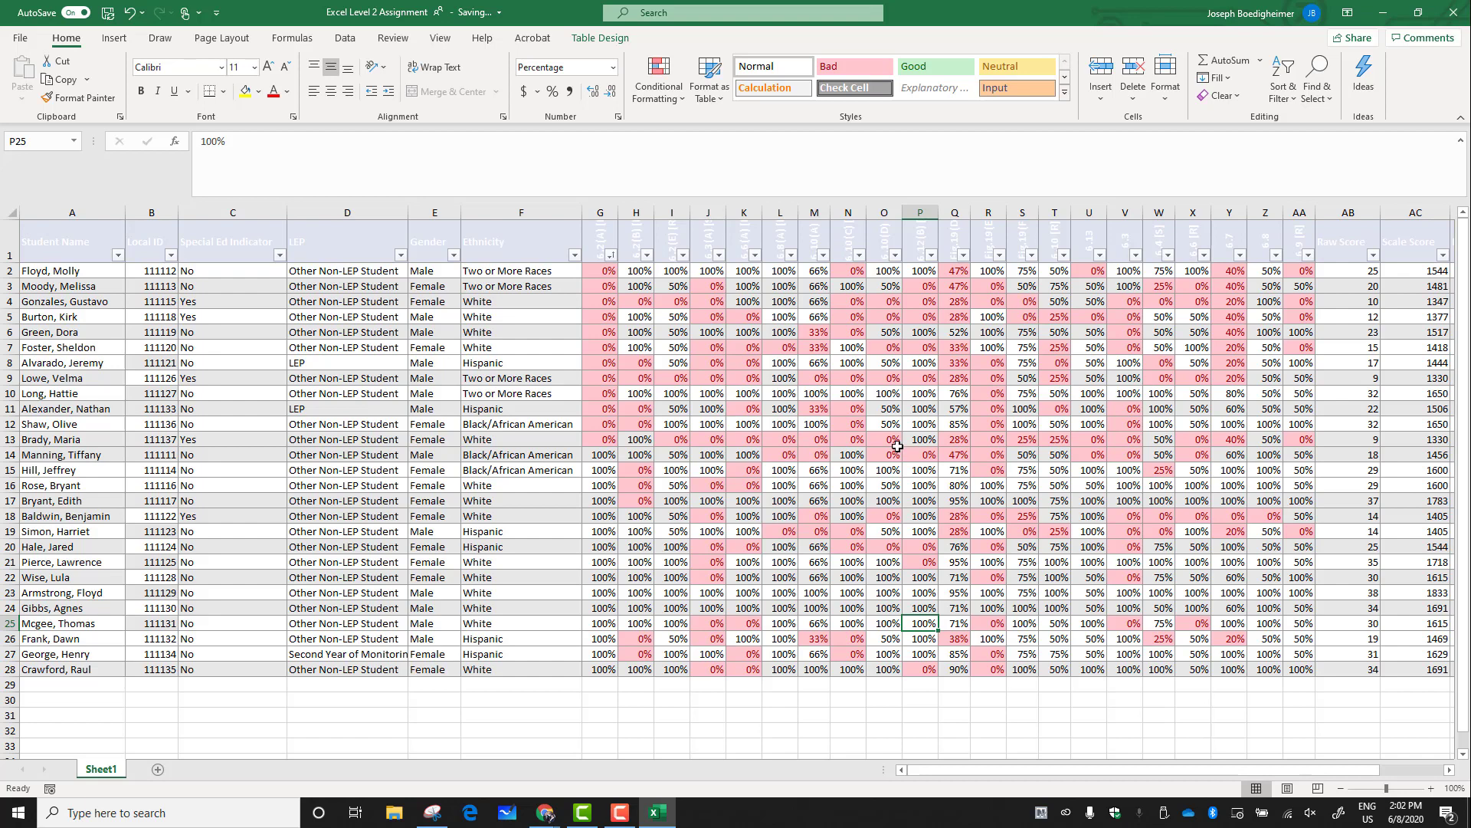
Highlight standard scores in G2:AA28 greater than 50% with green fill and dark green text
left_click(592, 274)
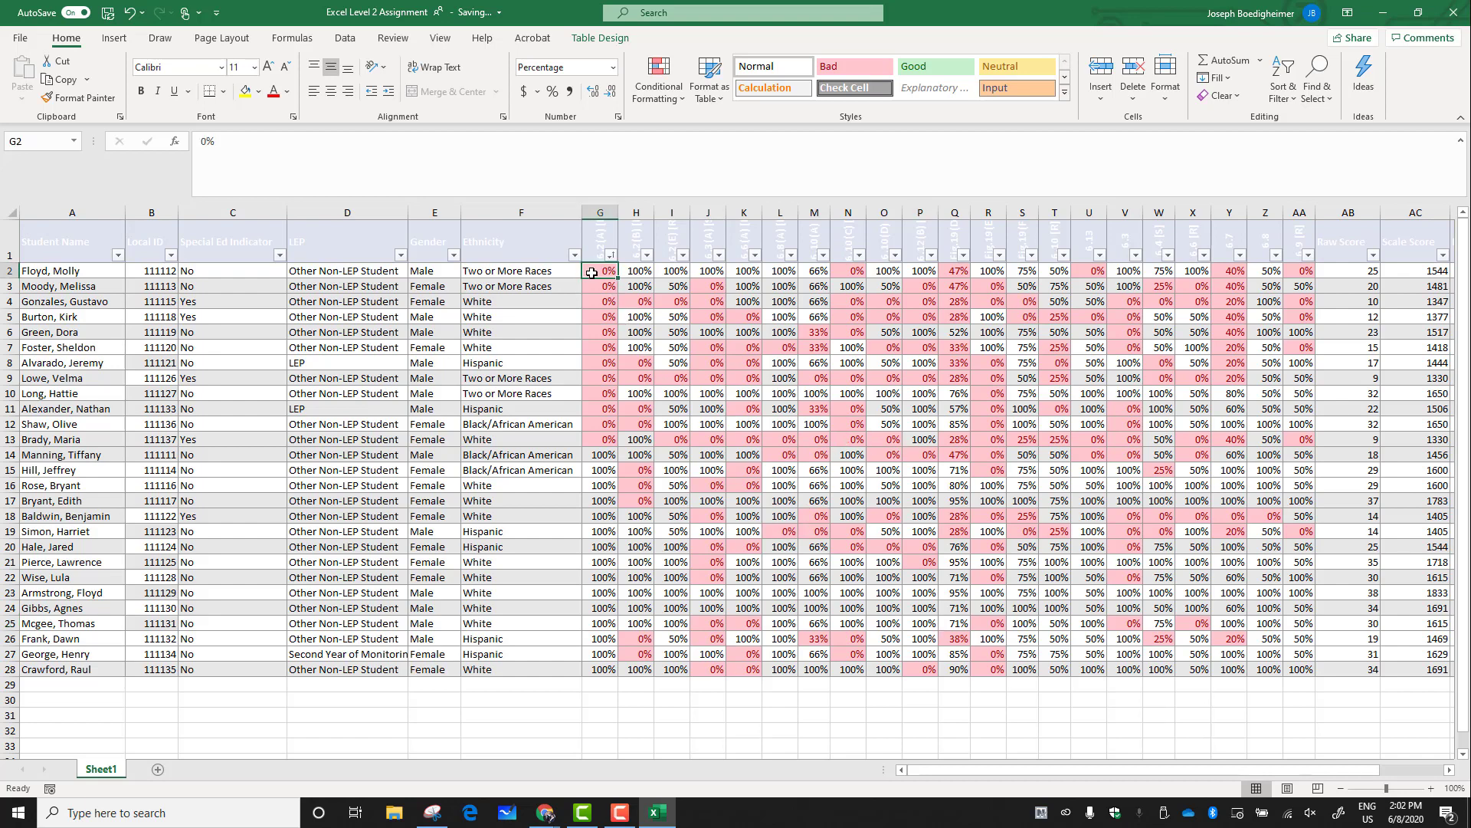
left_click_drag(594, 272, 1302, 668)
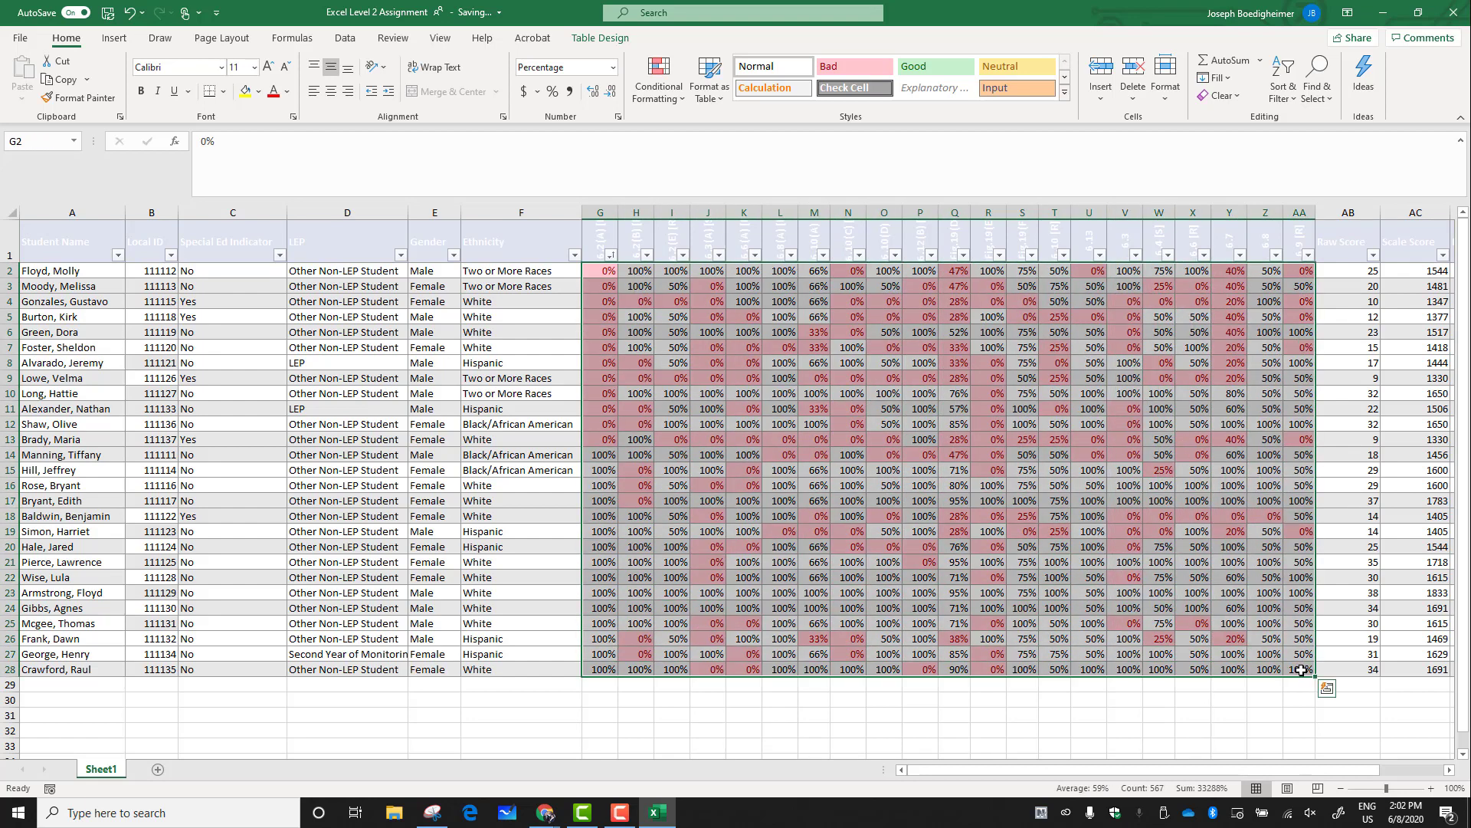
left_click(684, 102)
mouse_move(716, 128)
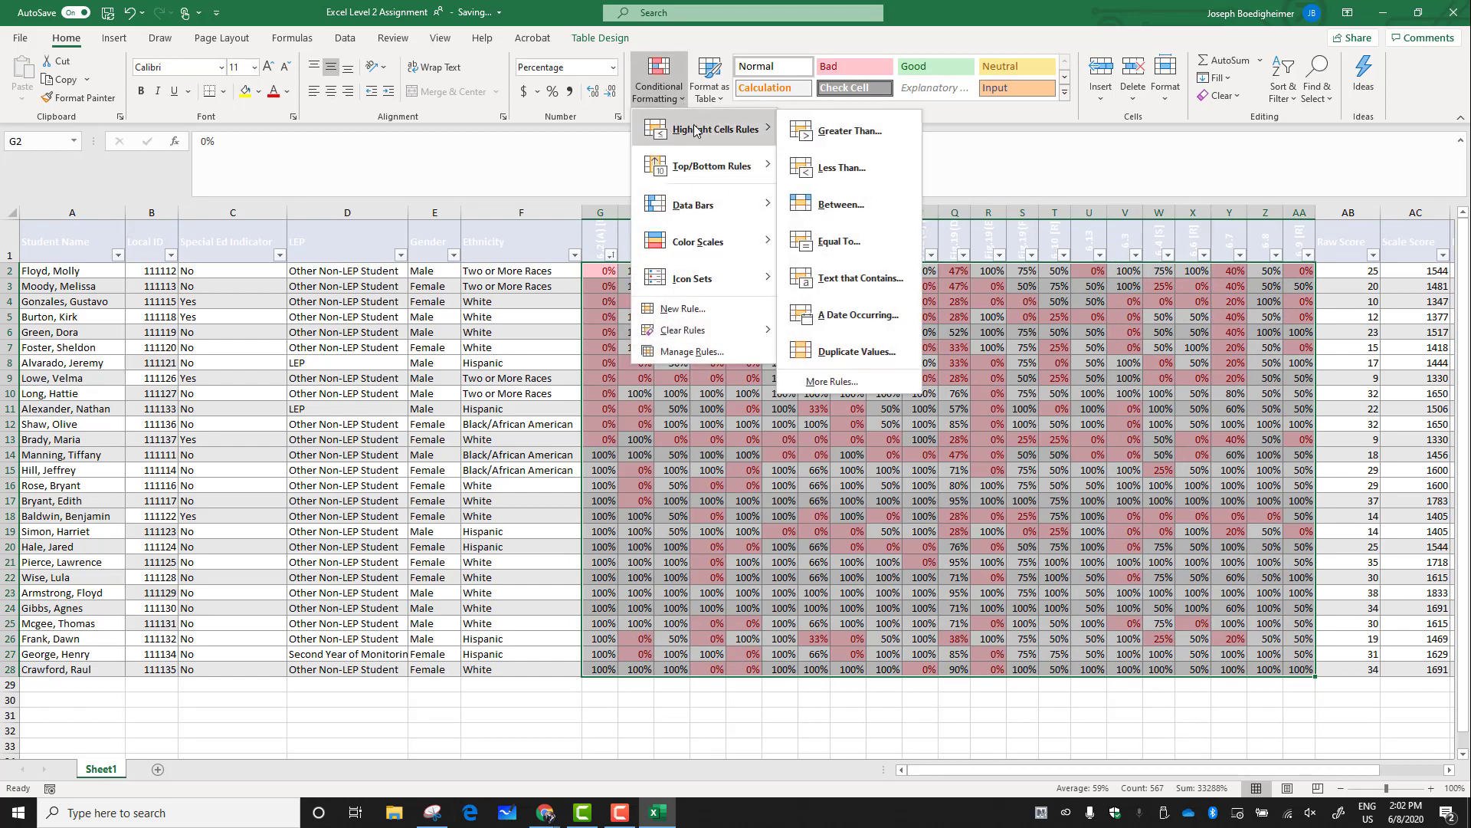
left_click(872, 137)
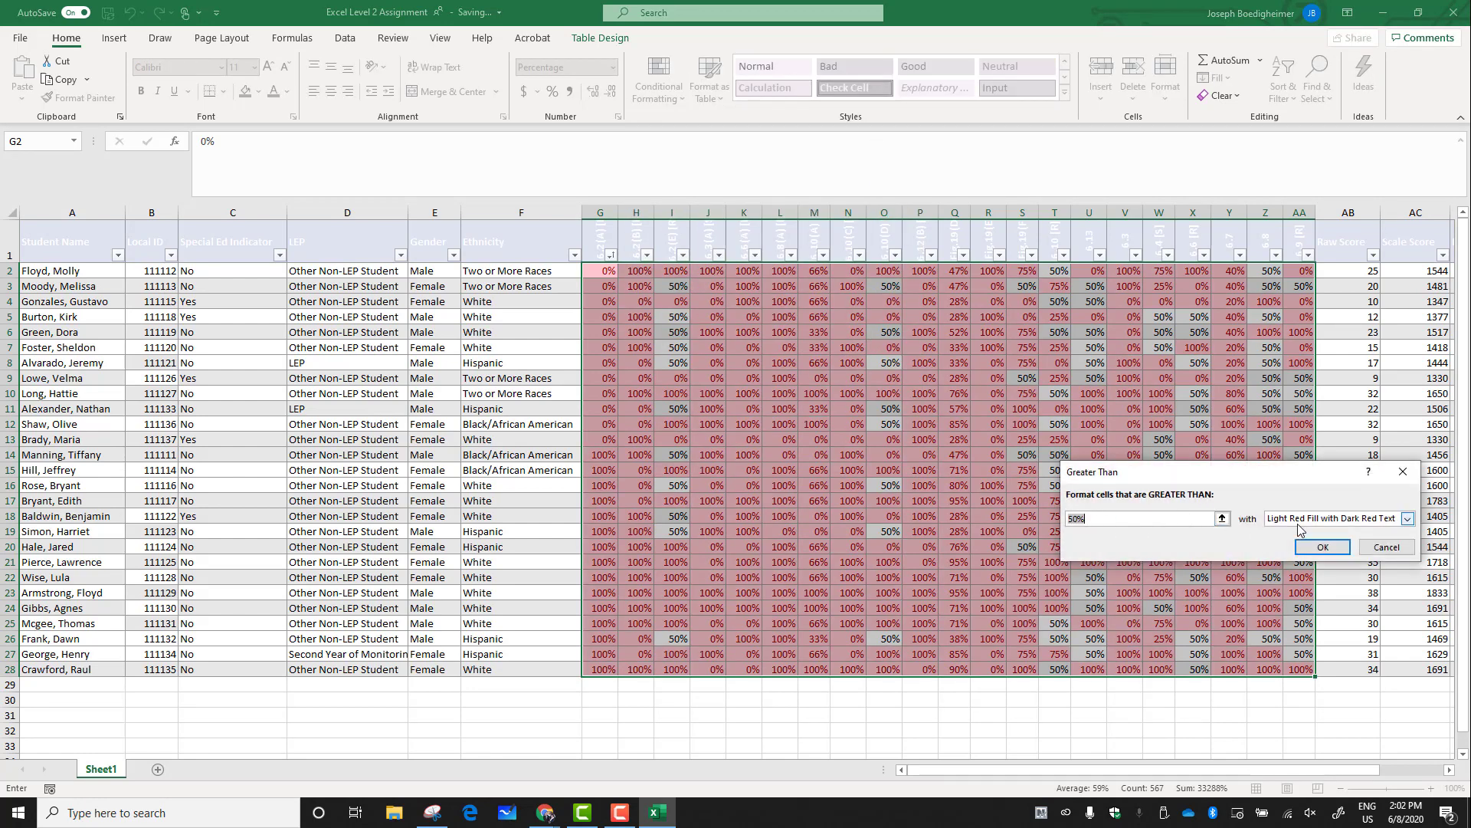
left_click(1409, 519)
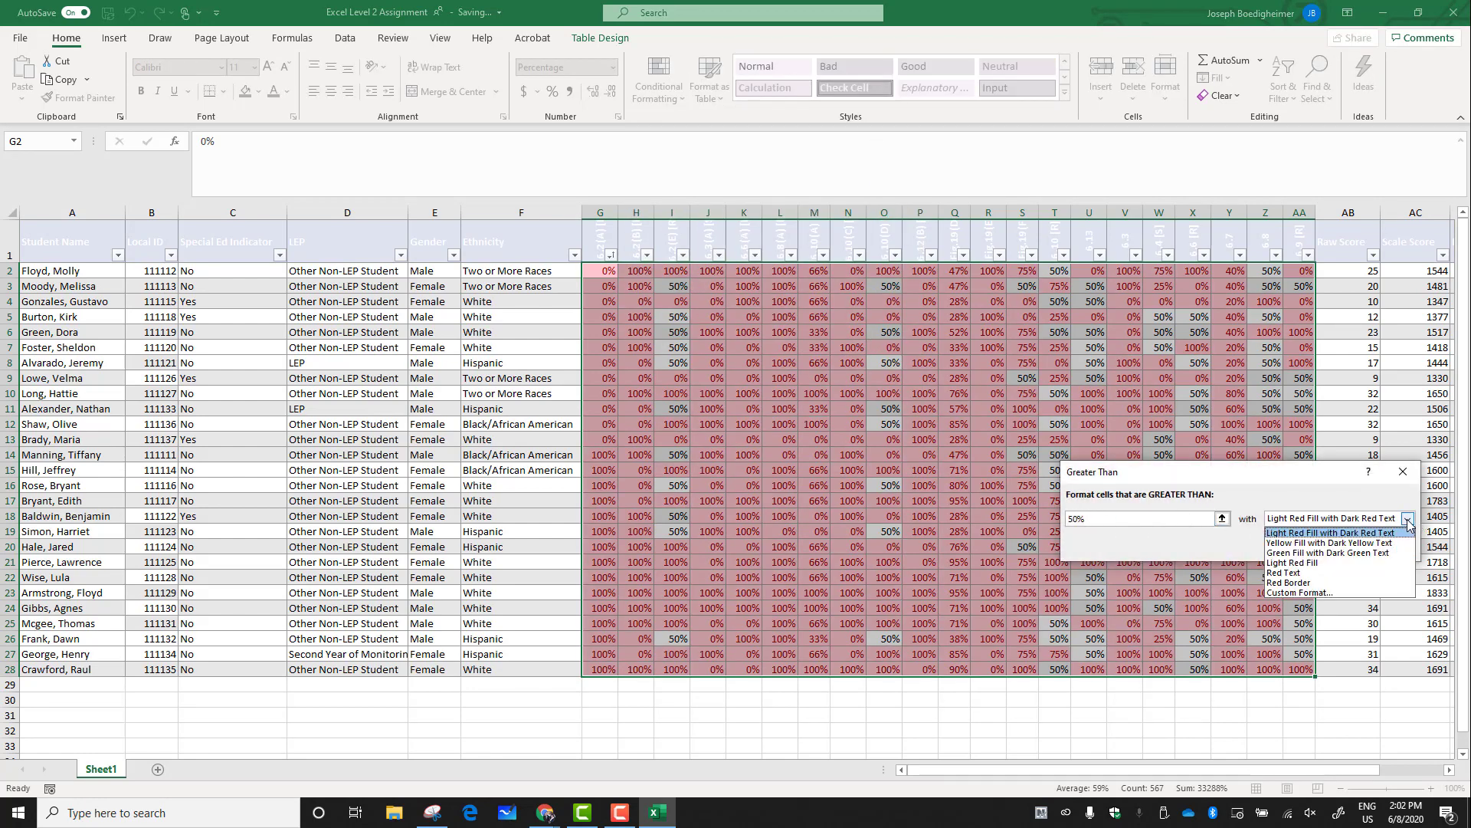
left_click(1395, 553)
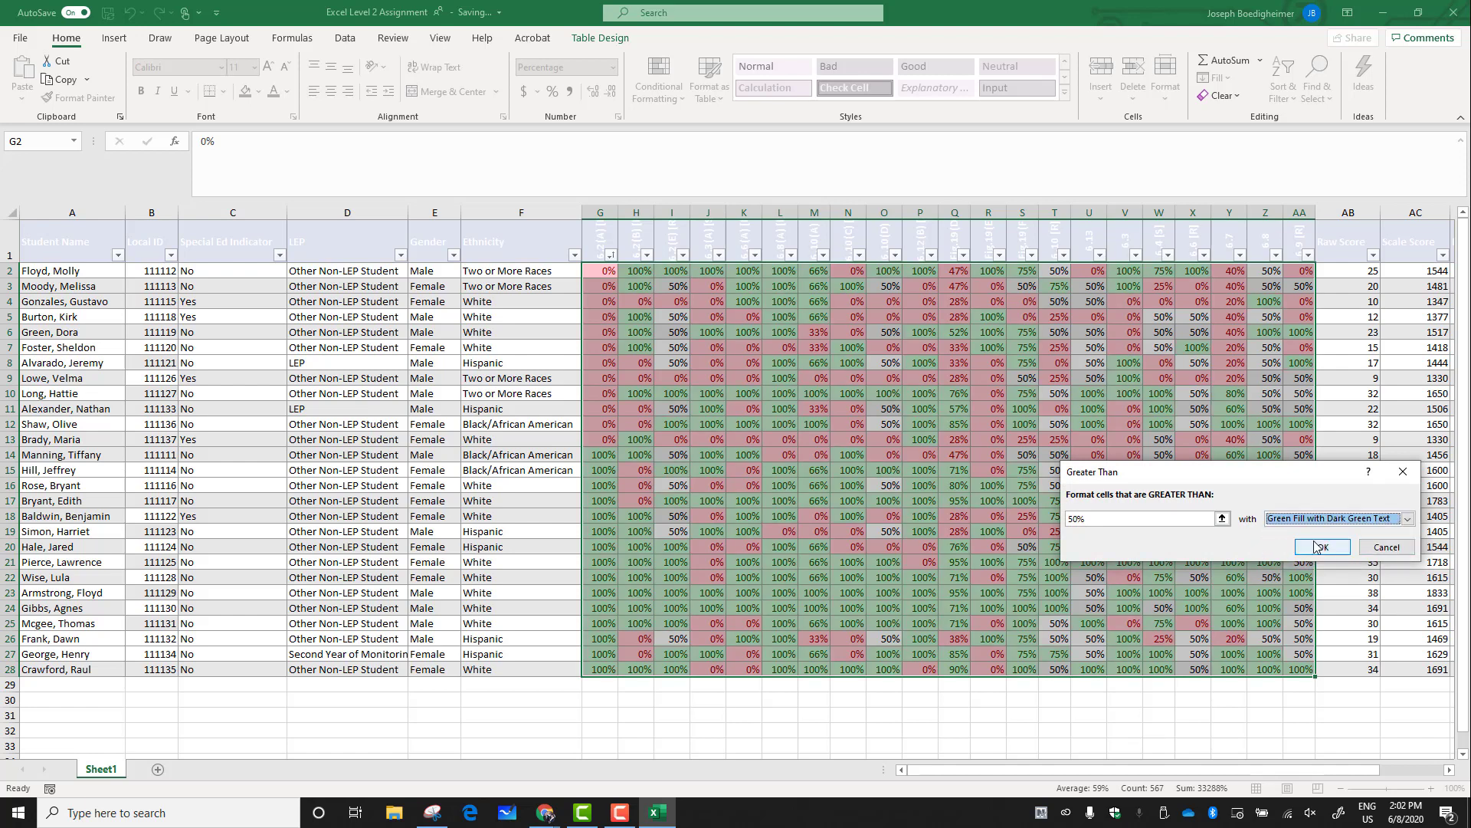
left_click(1337, 547)
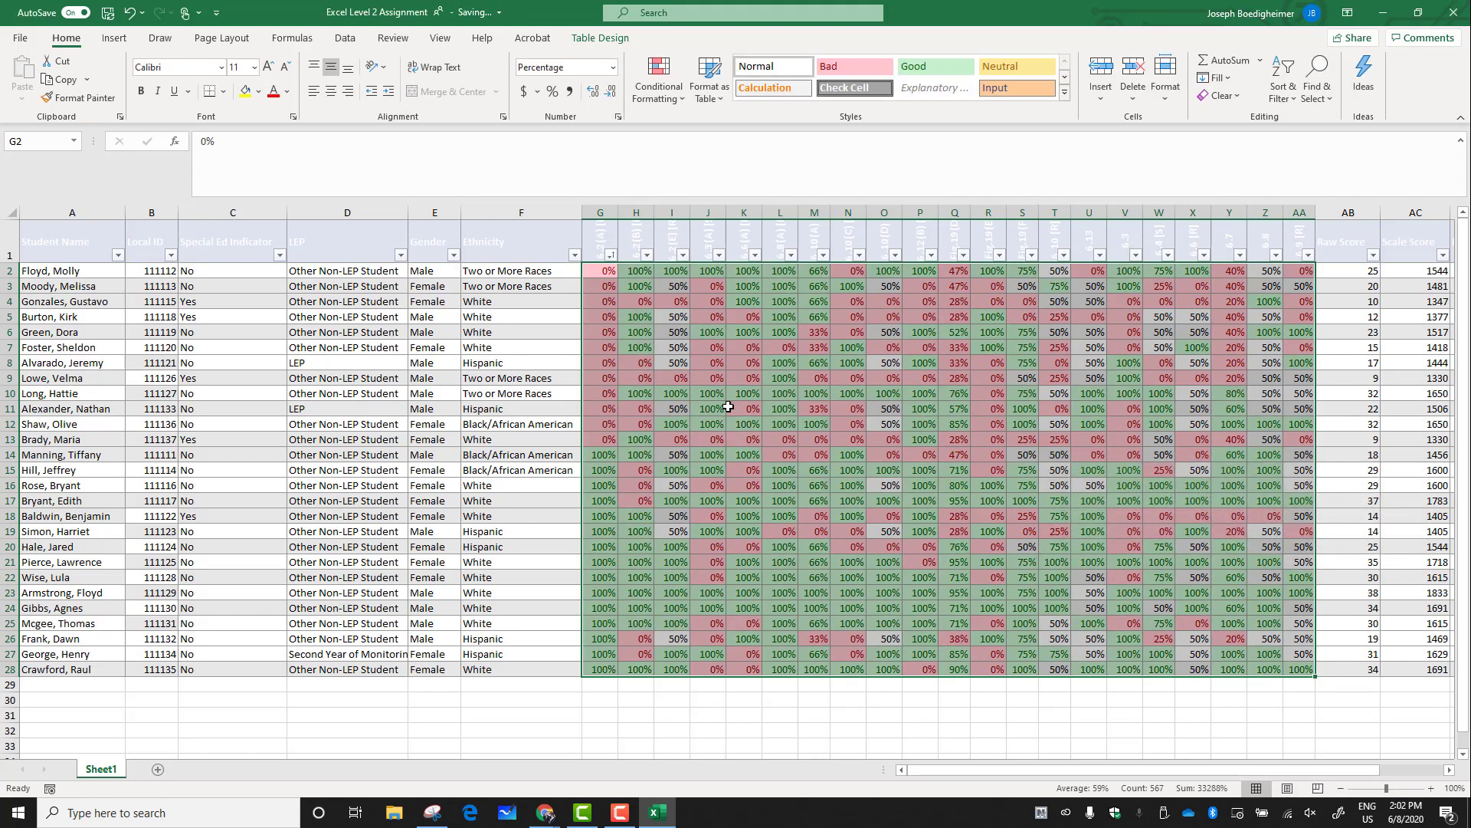
left_click(878, 509)
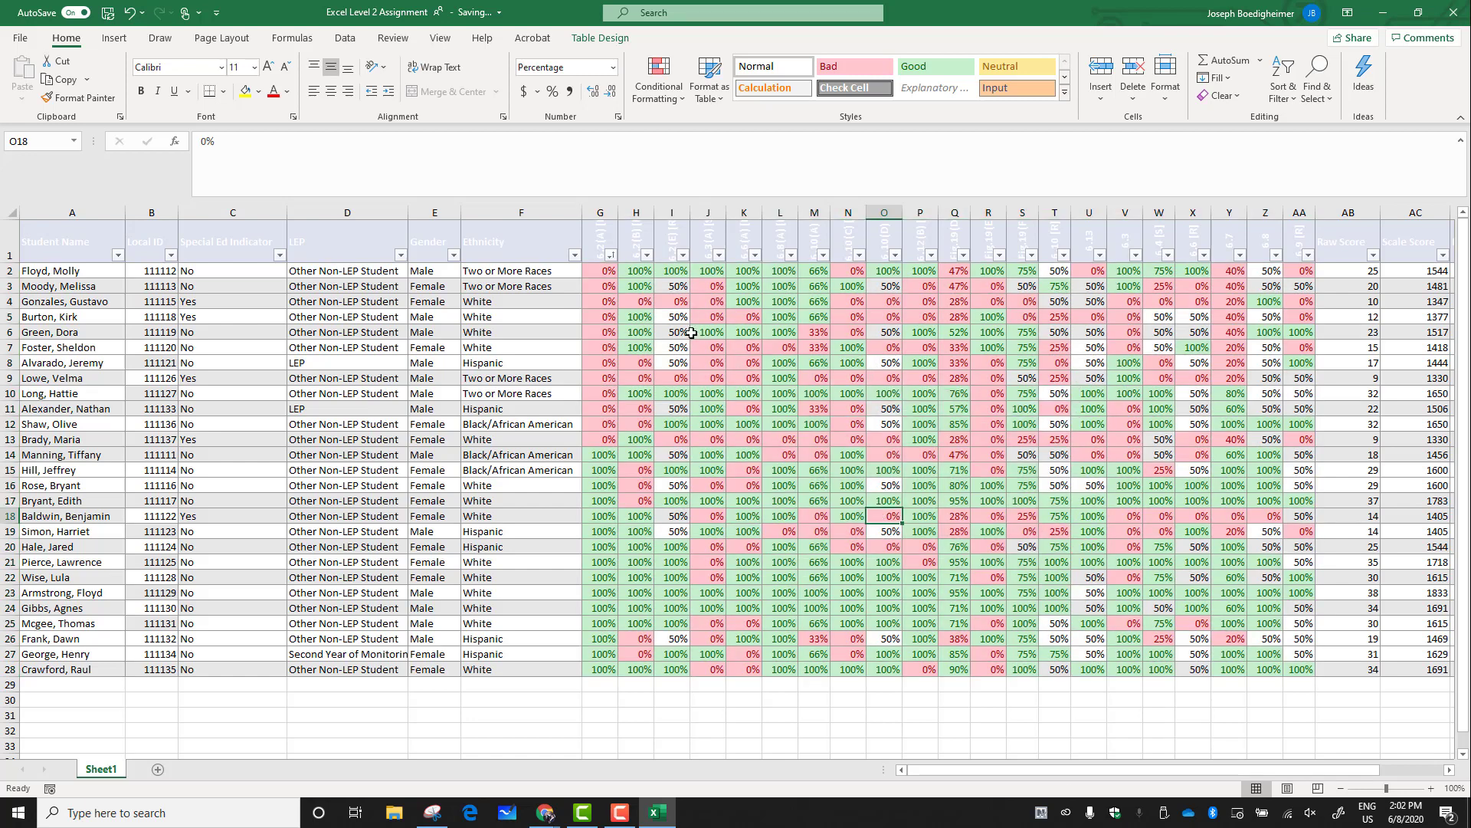
Highlight standard scores in G2:AA28 equal to 50% with yellow fill and dark yellow text
left_click_drag(600, 270, 1298, 669)
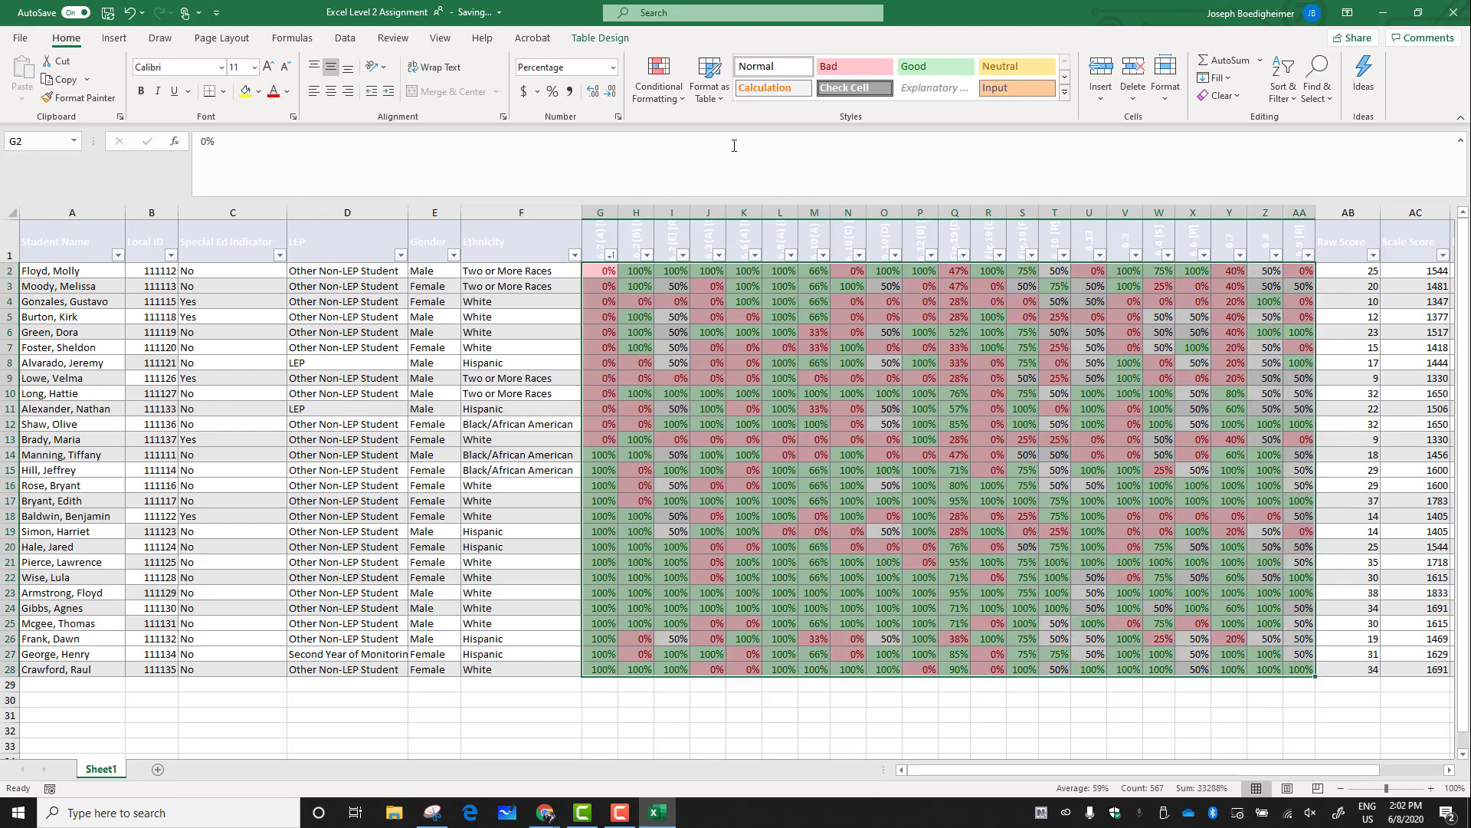
left_click(677, 100)
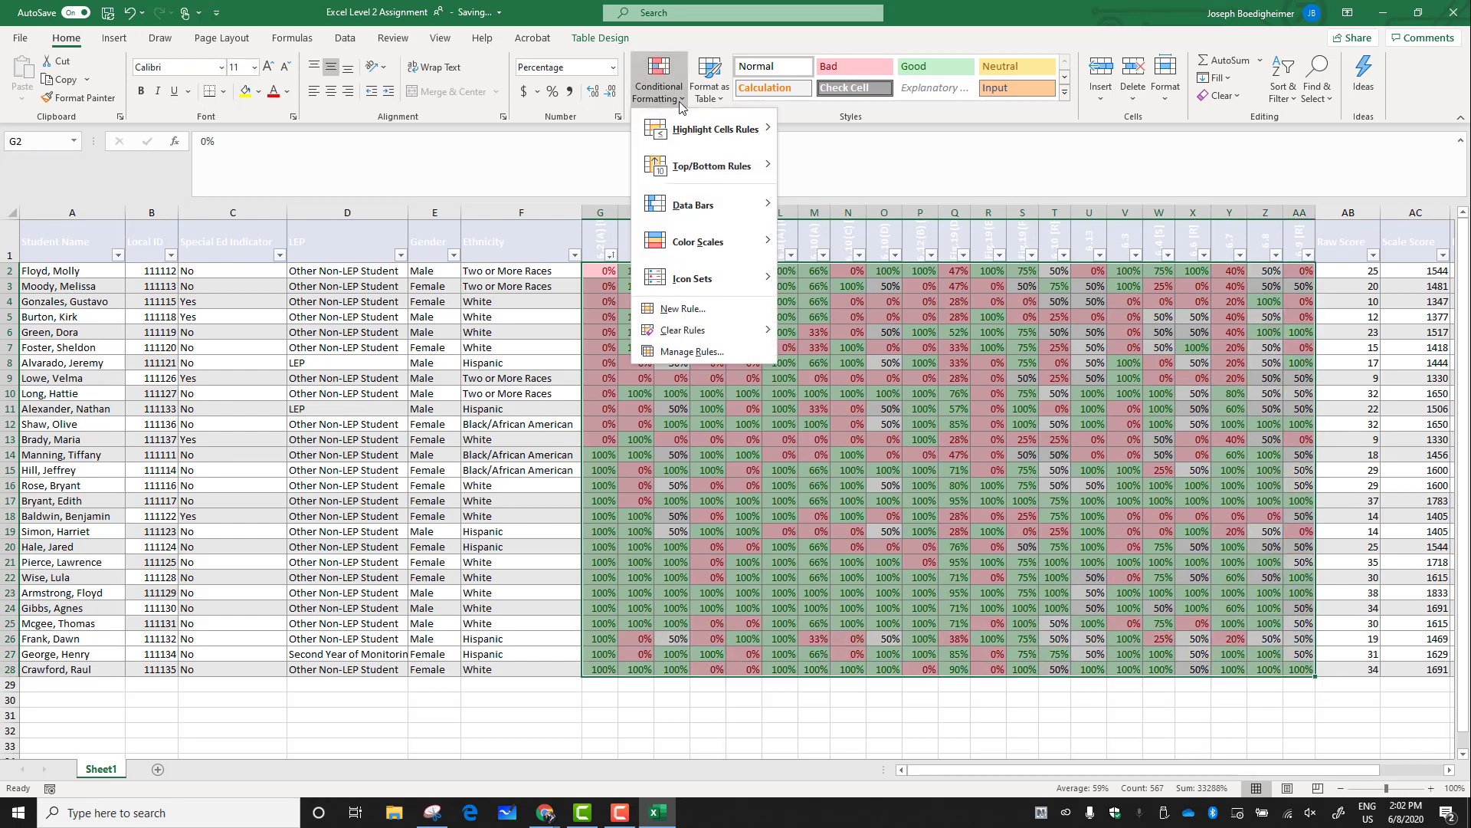
mouse_move(712, 132)
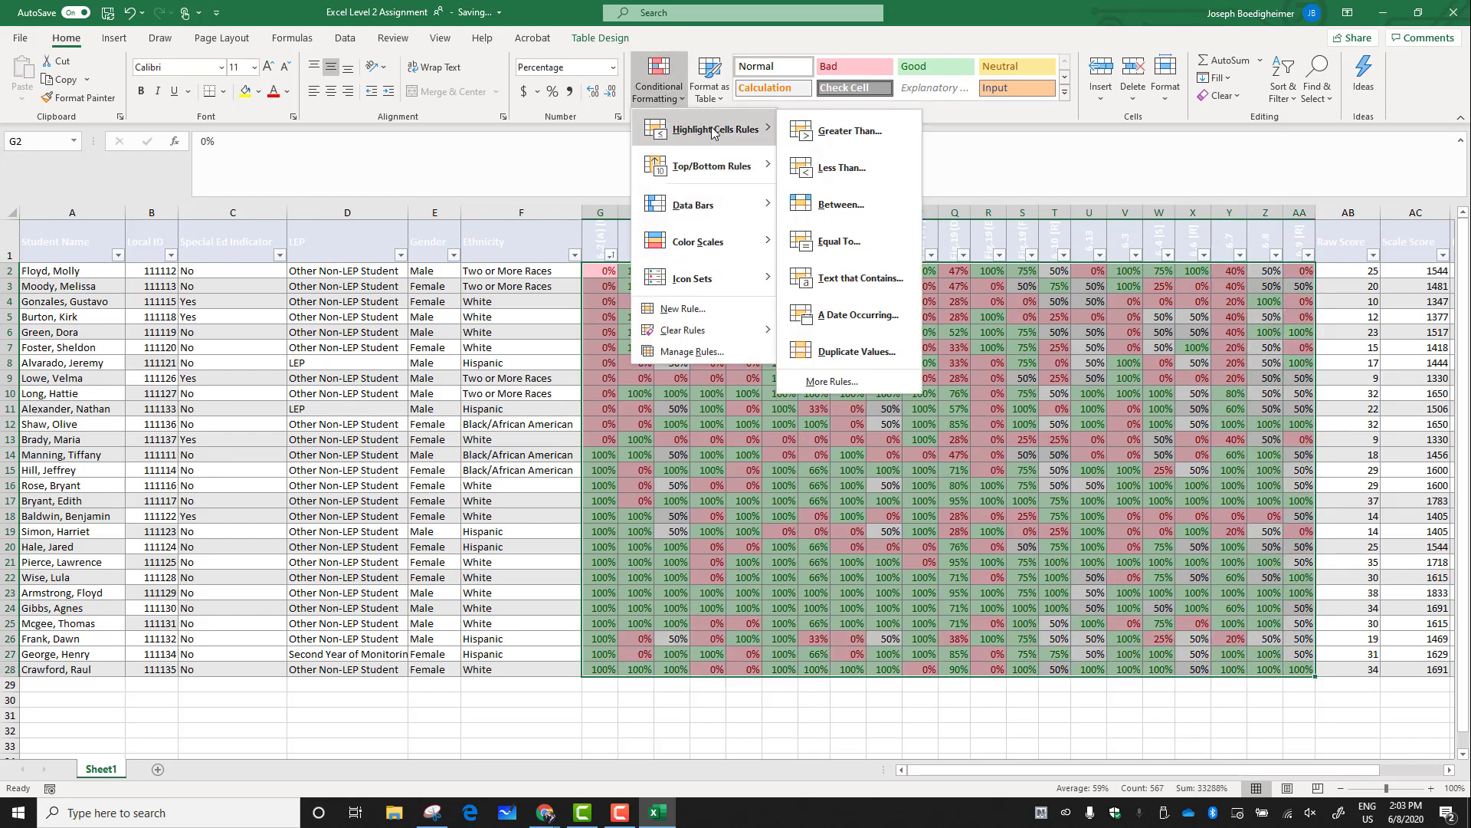
left_click(853, 242)
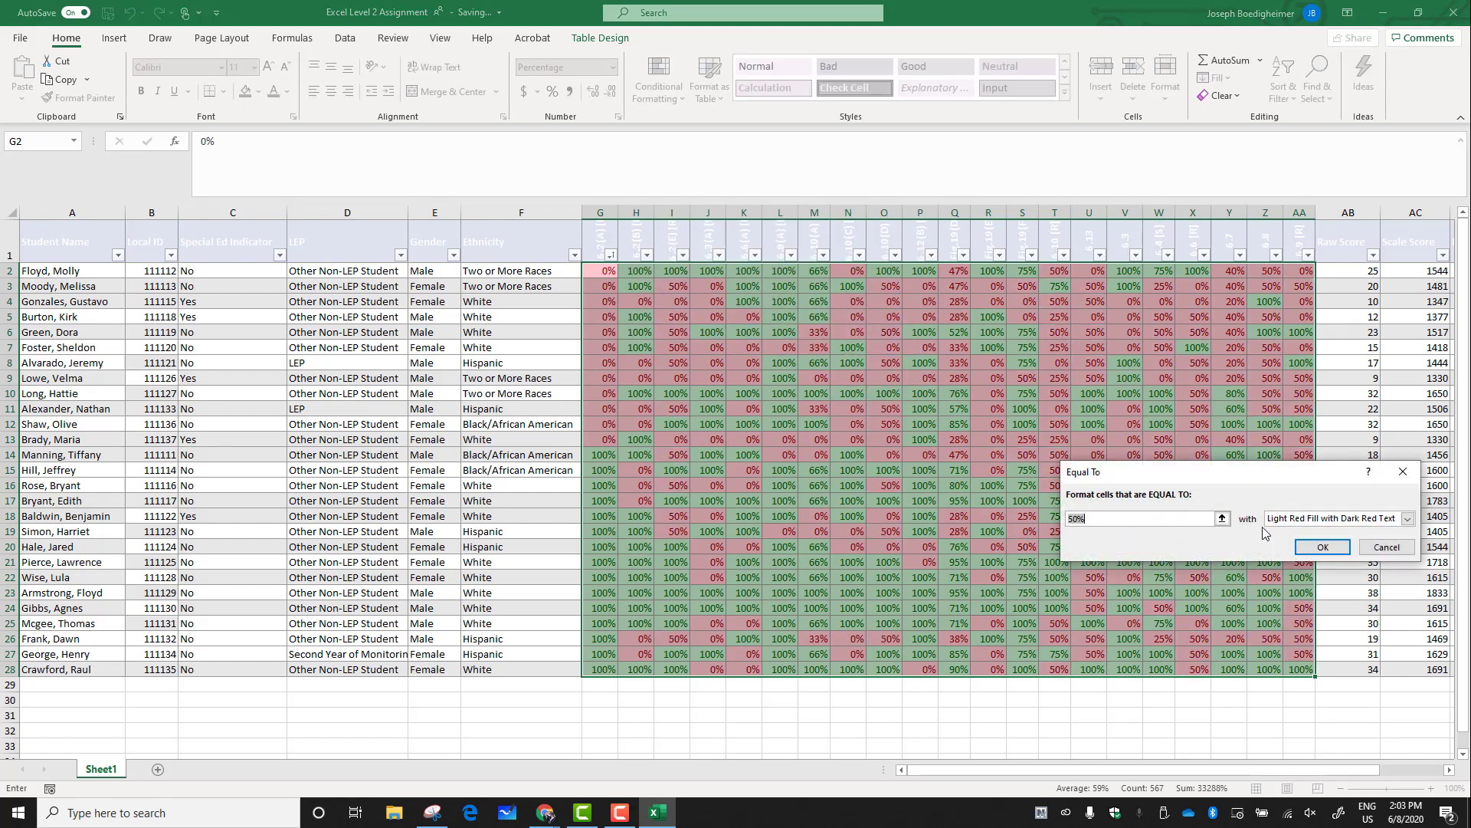
left_click(1408, 519)
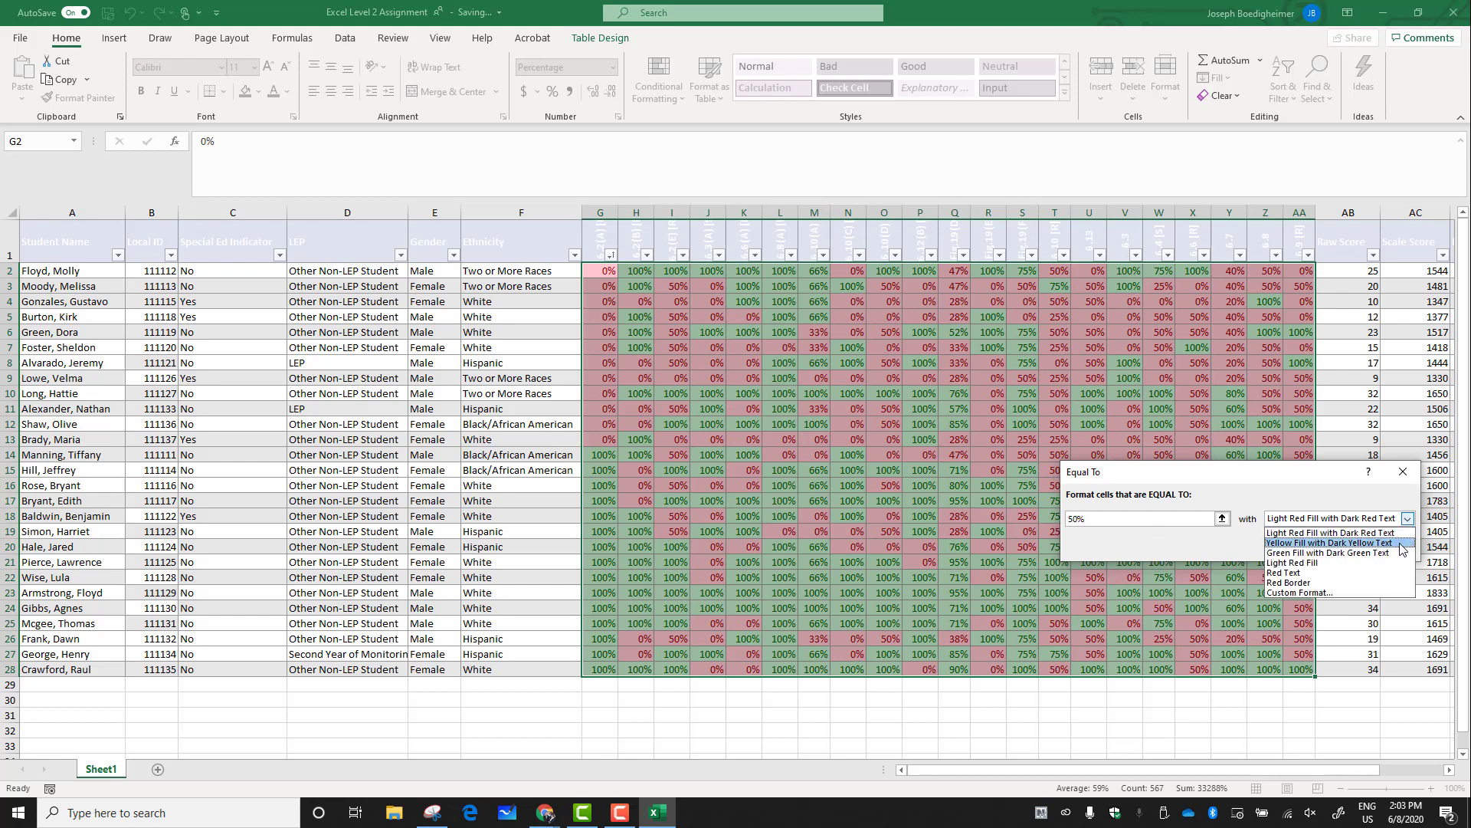
left_click(1349, 542)
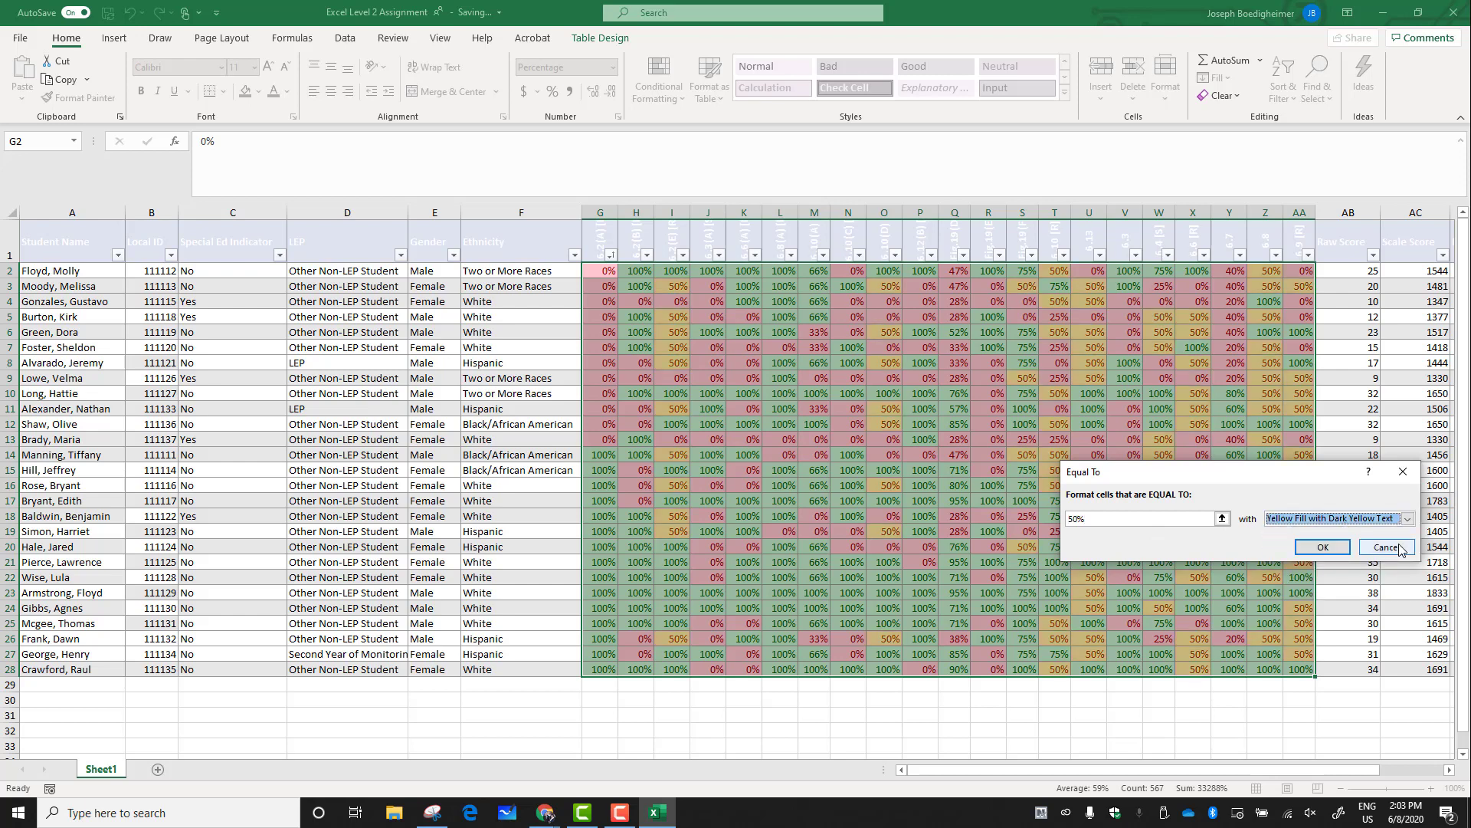
left_click(1337, 550)
left_click(853, 514)
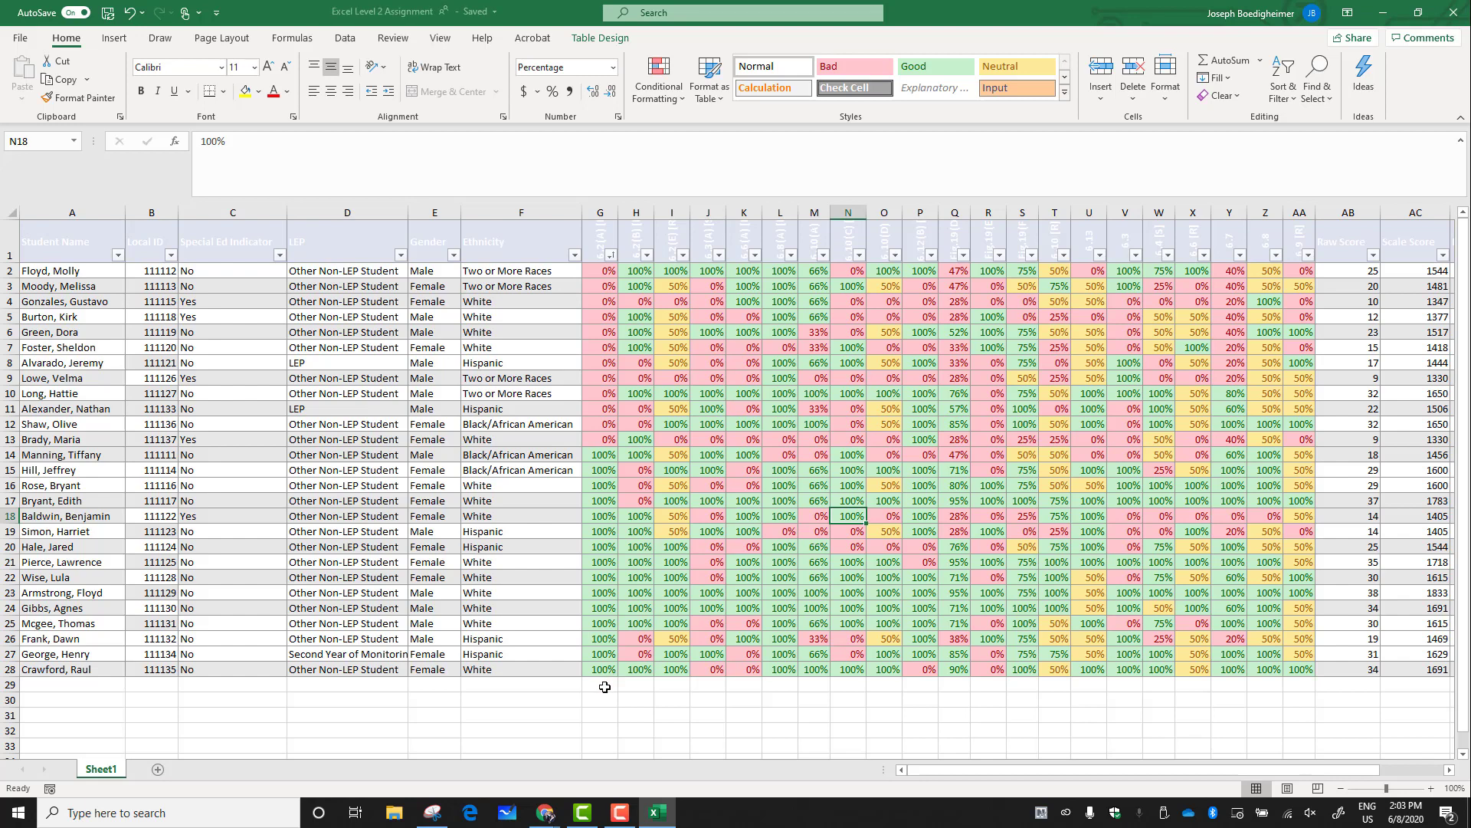
Insert an AutoSum Average in cell G29 below the first learning standard column
left_click(604, 687)
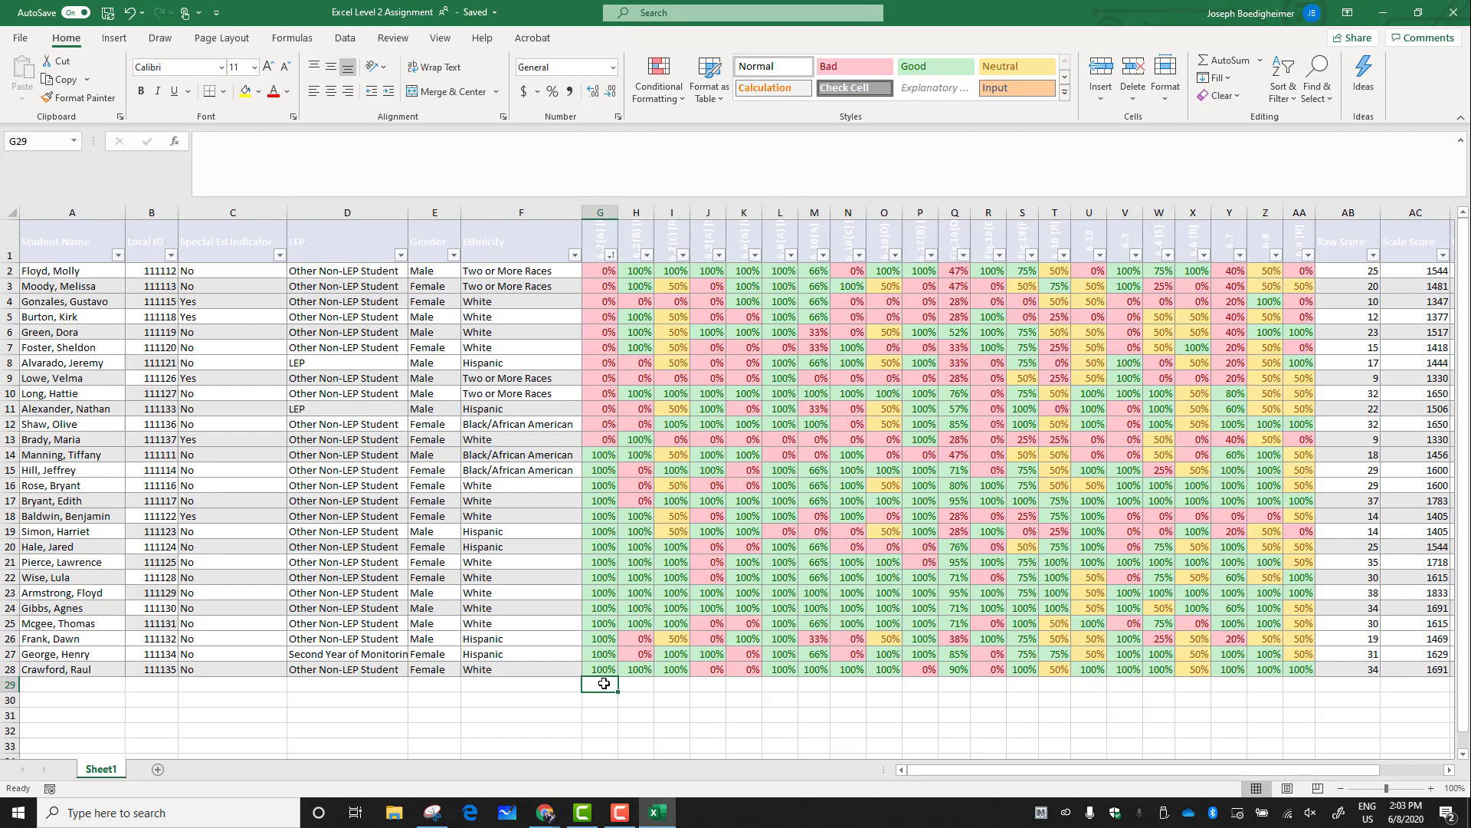
left_click(304, 42)
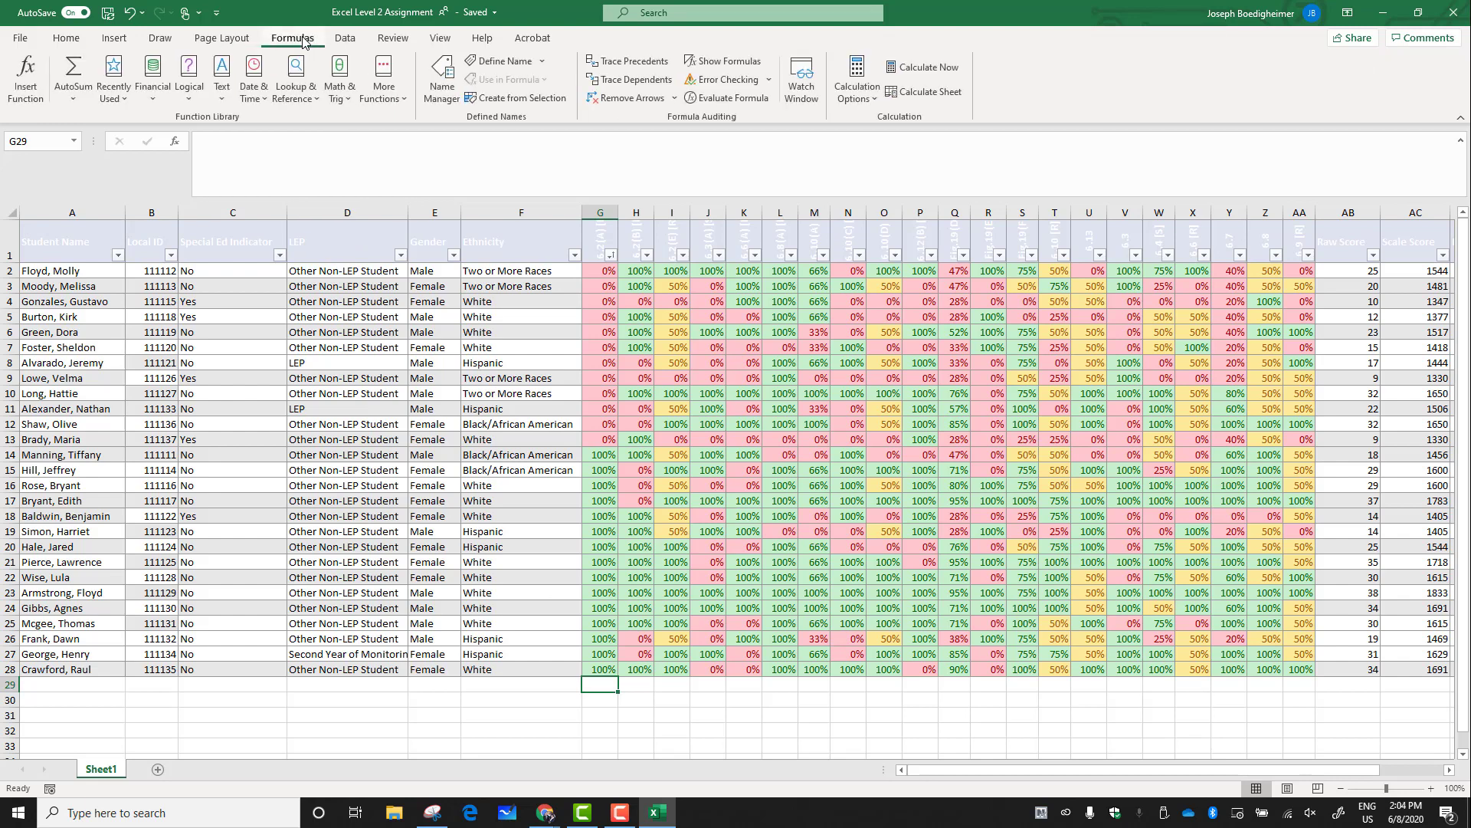
left_click(75, 98)
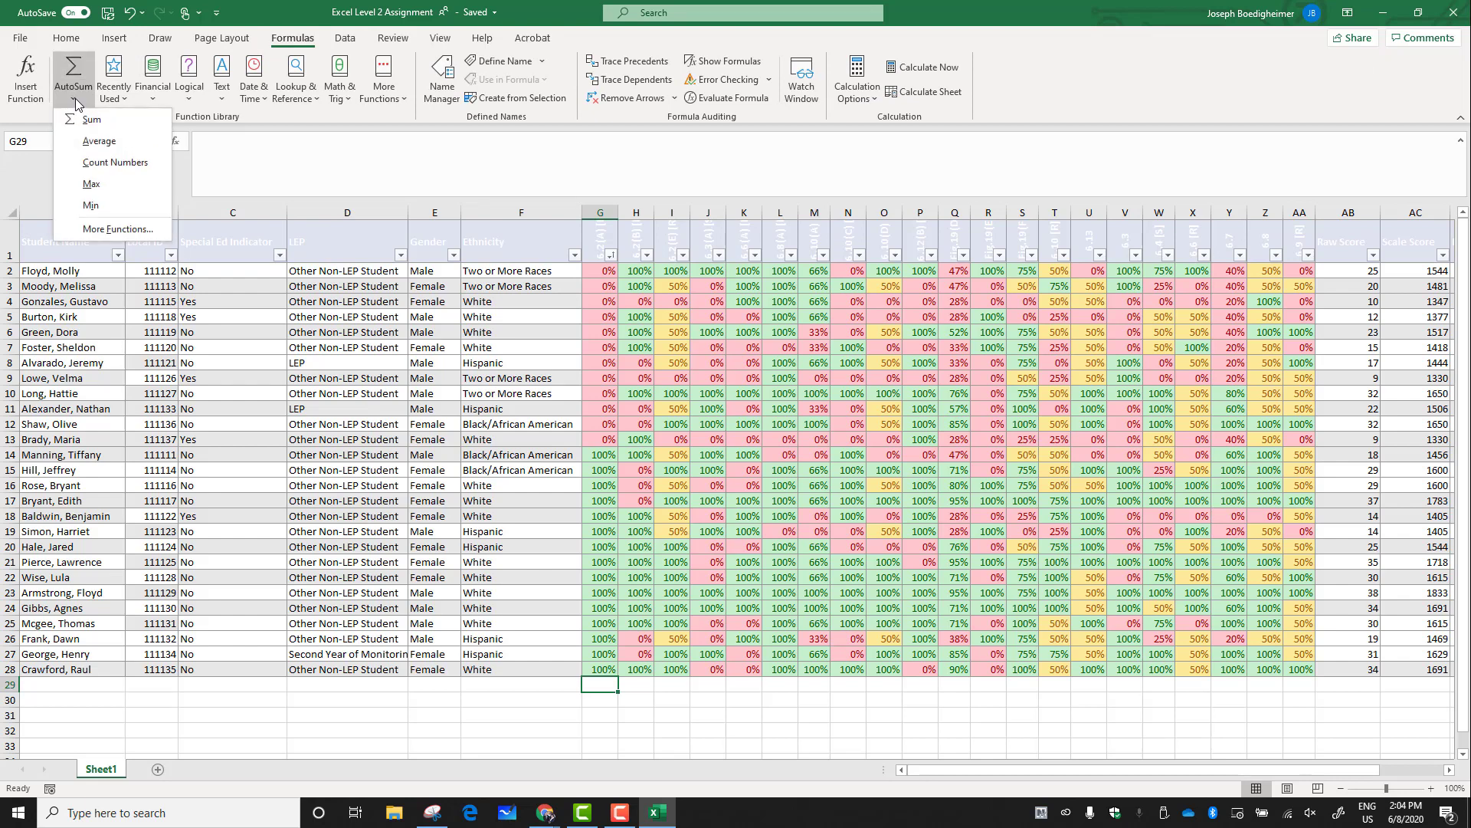
left_click(99, 141)
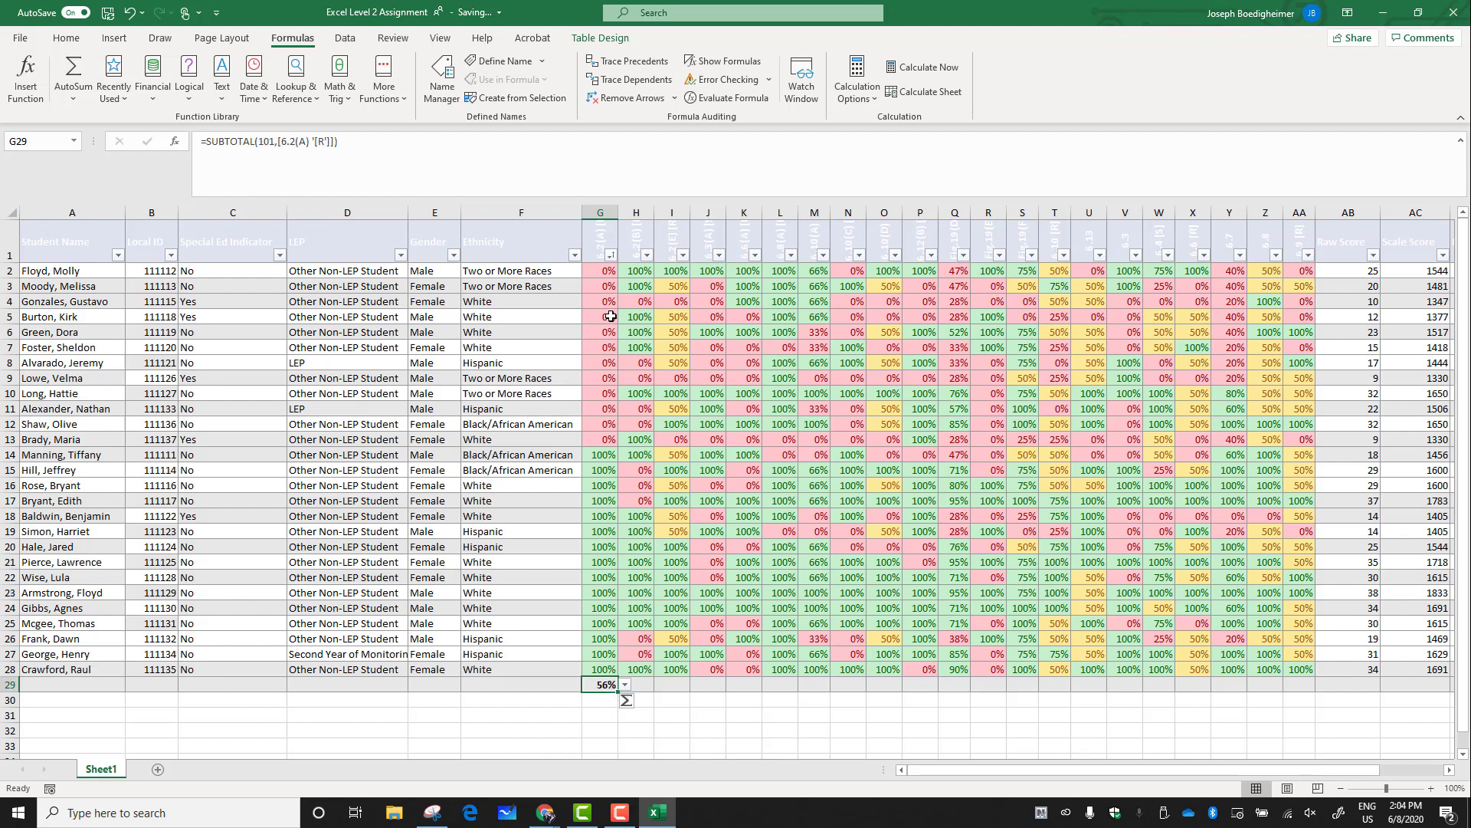
left_click_drag(605, 271, 606, 673)
left_click(691, 728)
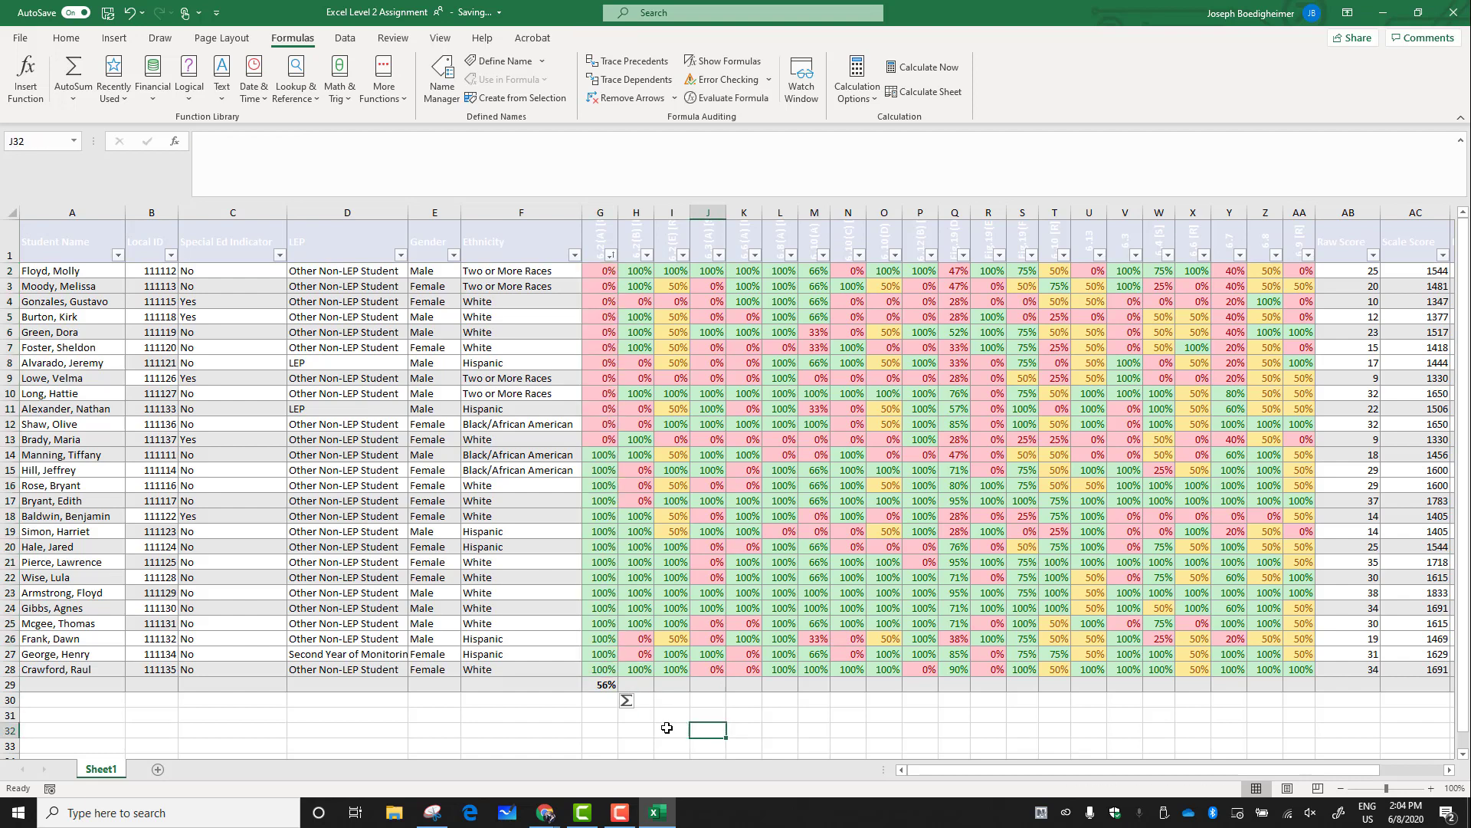
Fill the average formula across row 29 through column AA
left_click(594, 686)
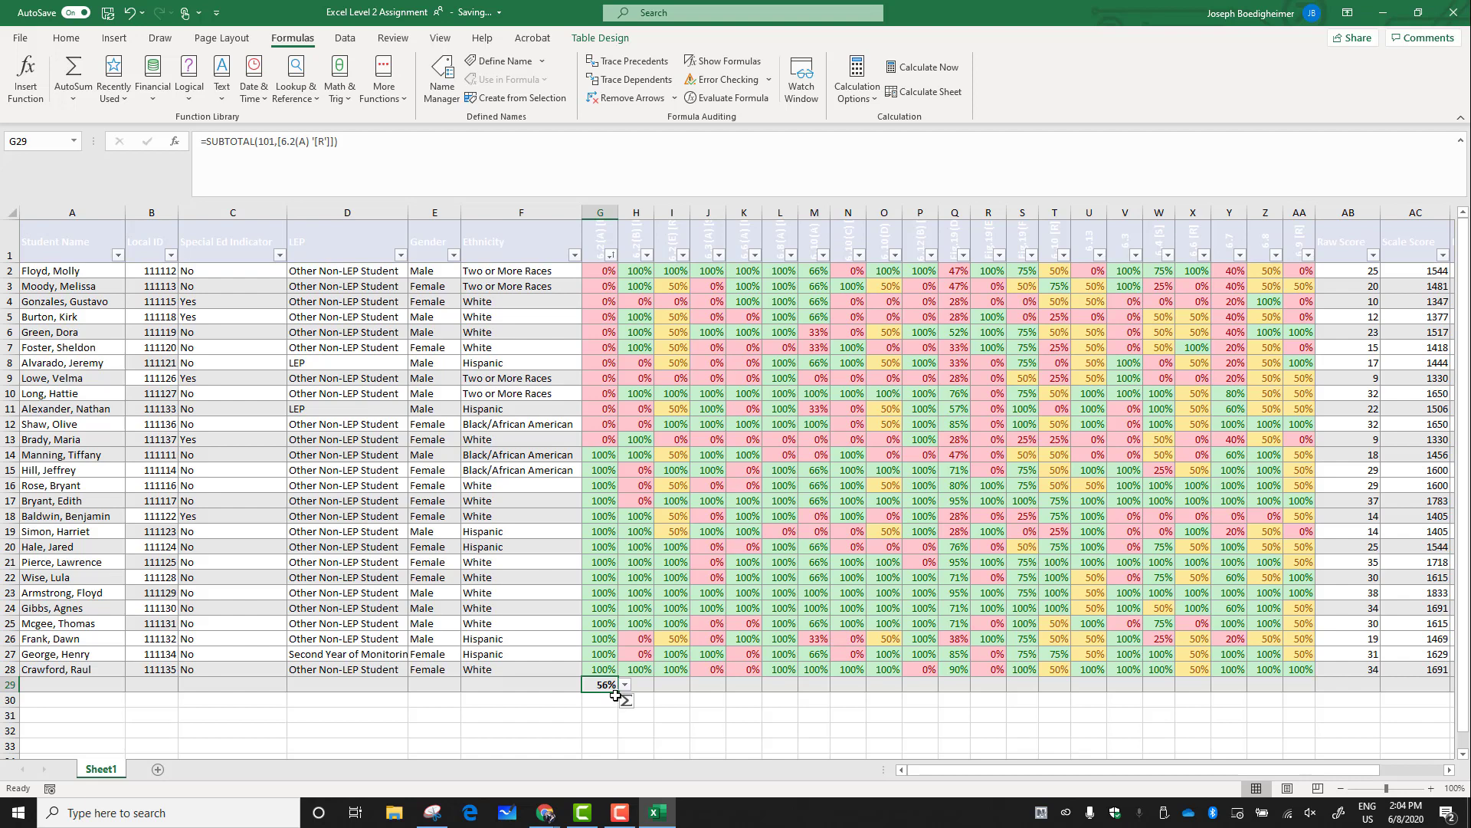
left_click_drag(618, 693, 1315, 691)
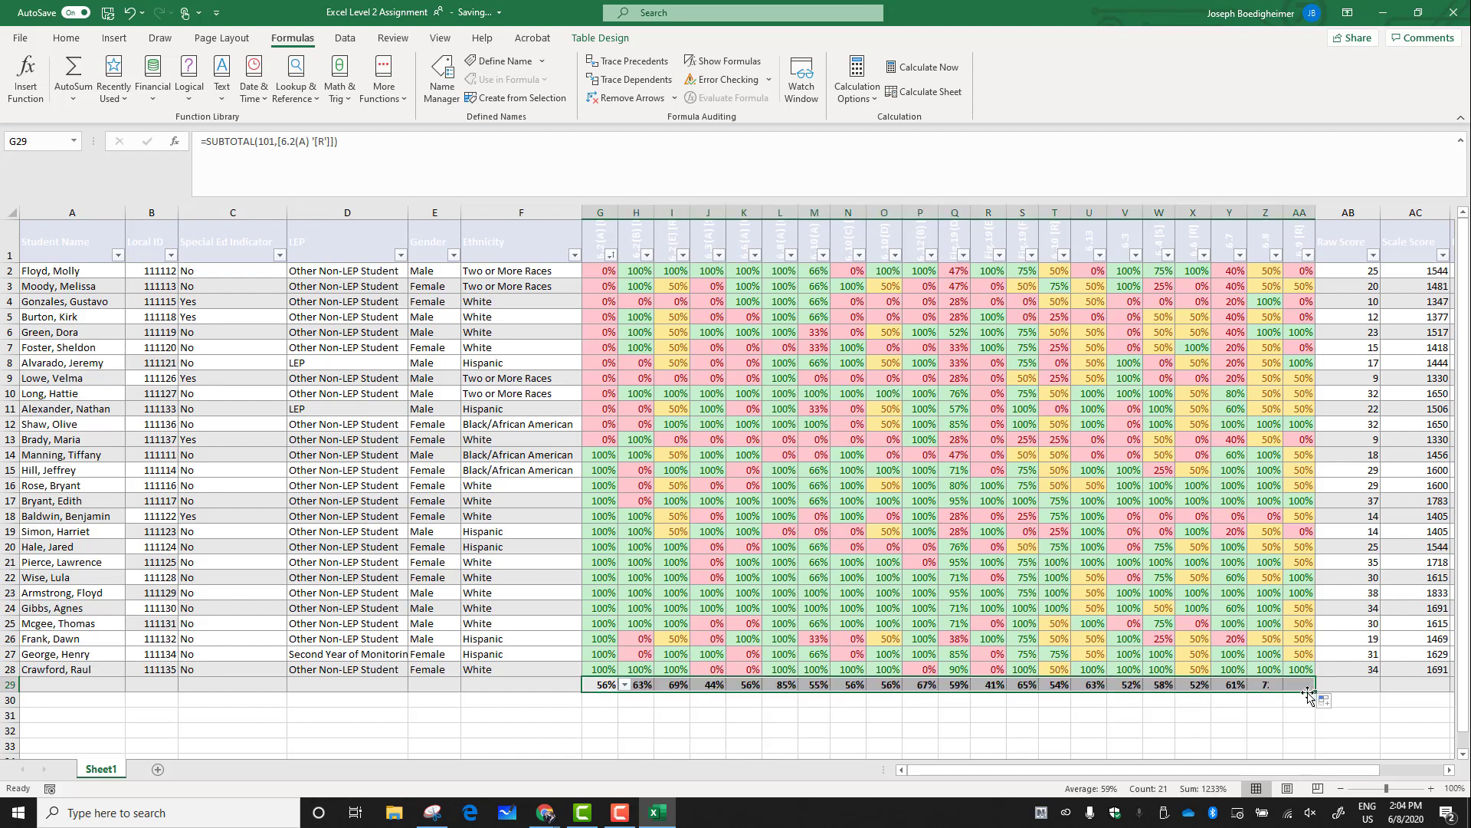
left_click(883, 729)
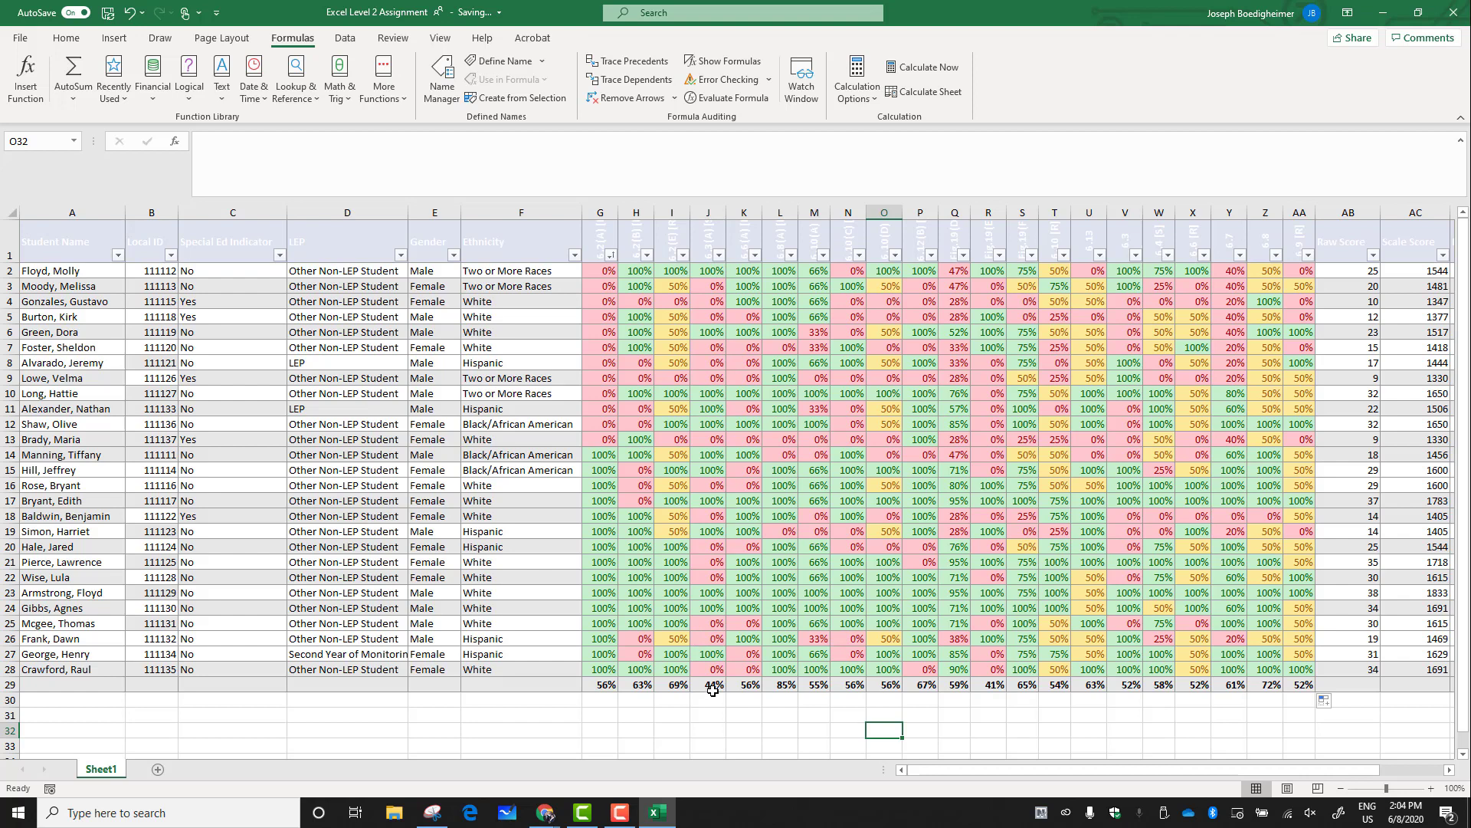
Sort the table by column J from smallest to largest
left_click(720, 254)
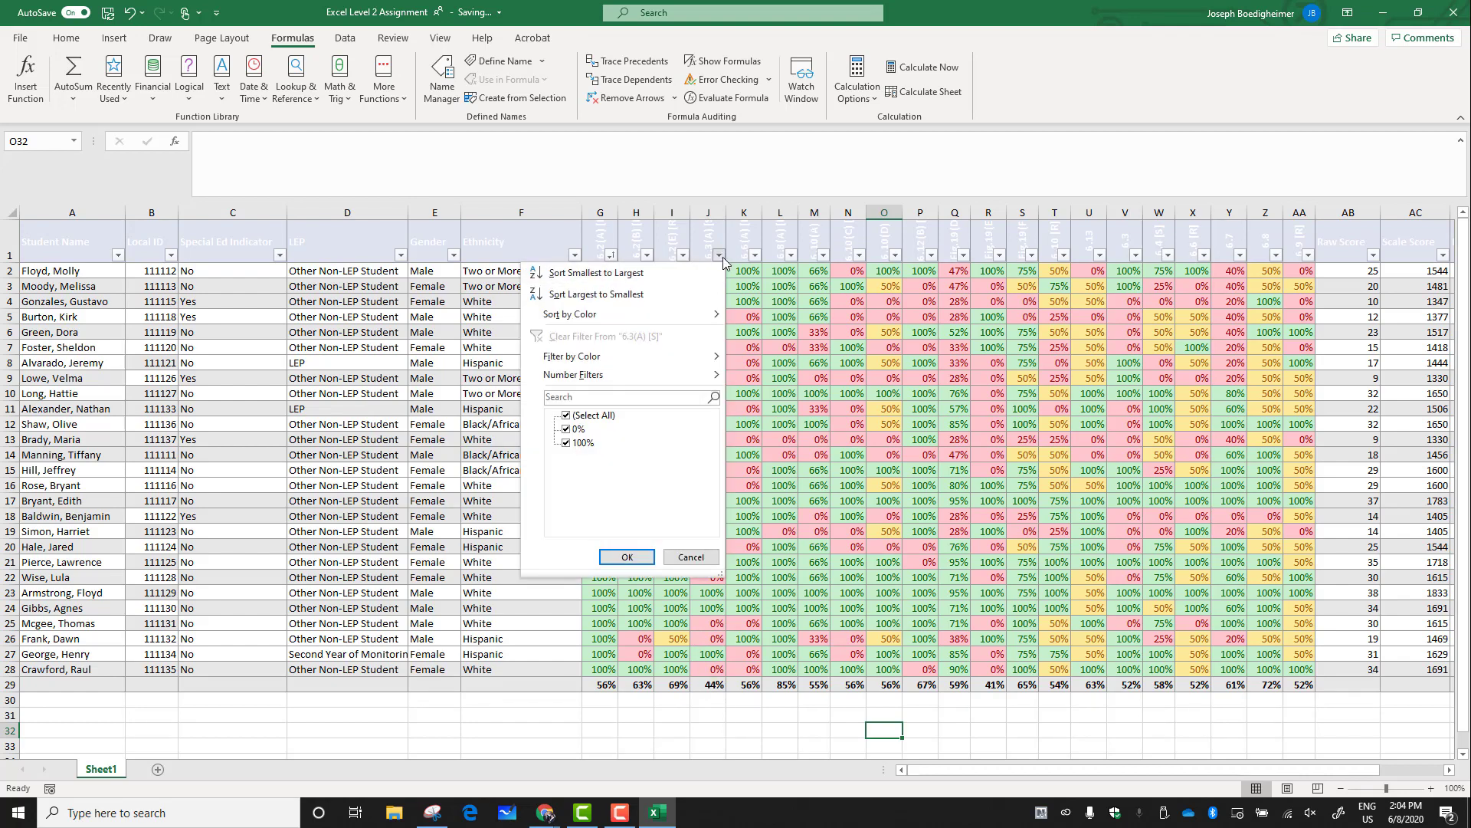
left_click(713, 274)
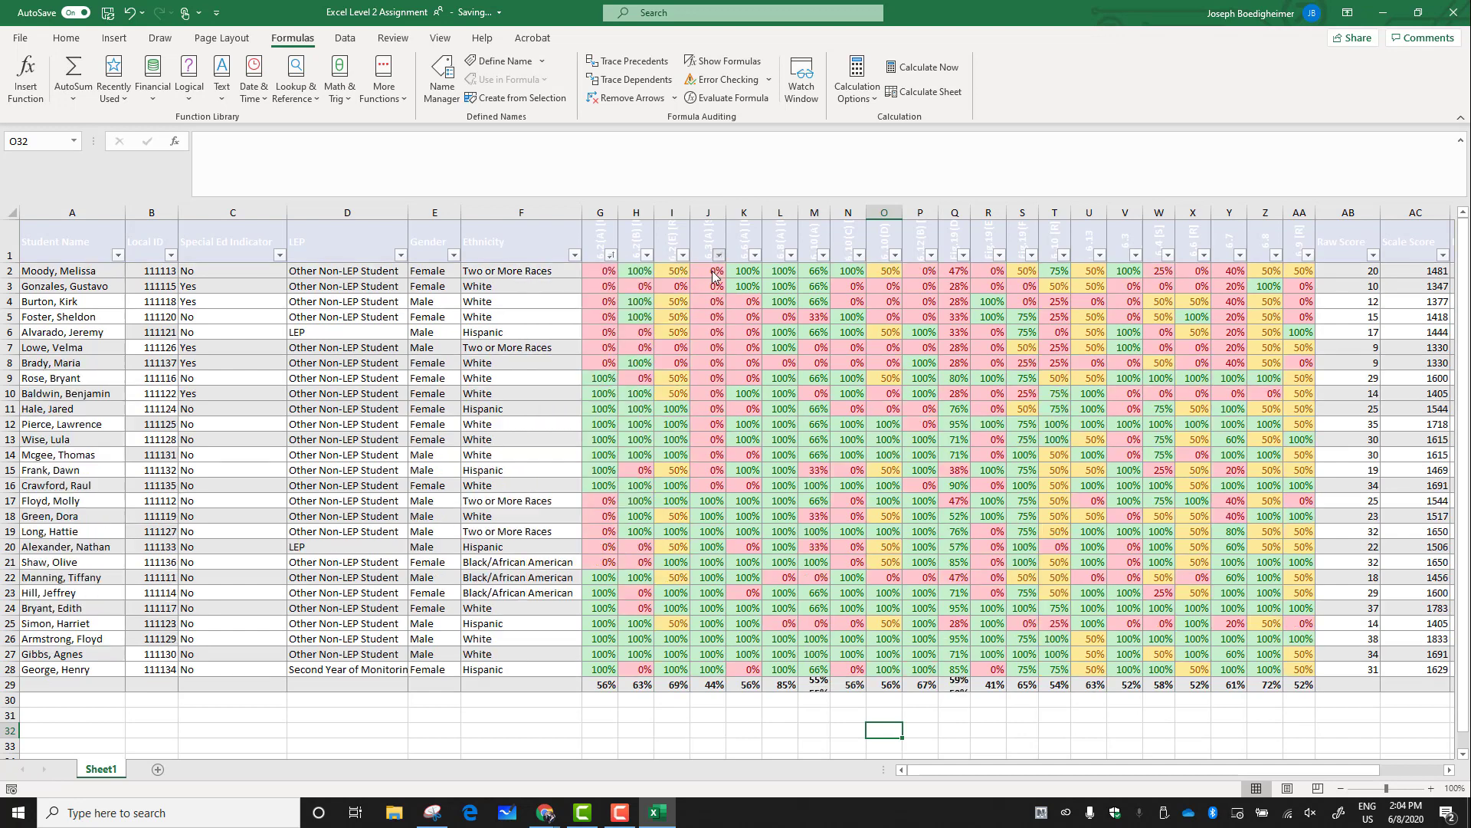
left_click_drag(713, 270, 696, 491)
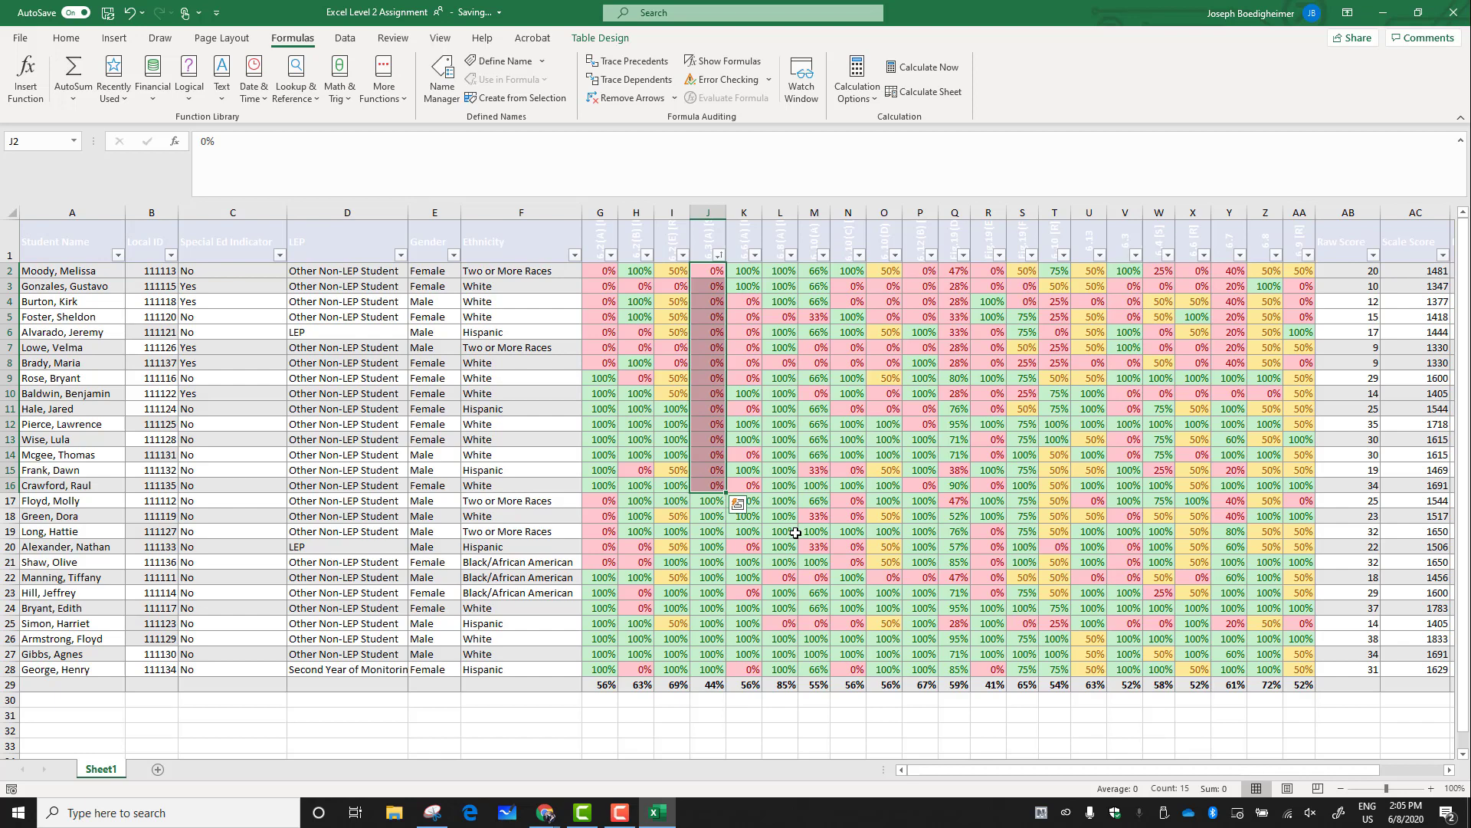
left_click(729, 721)
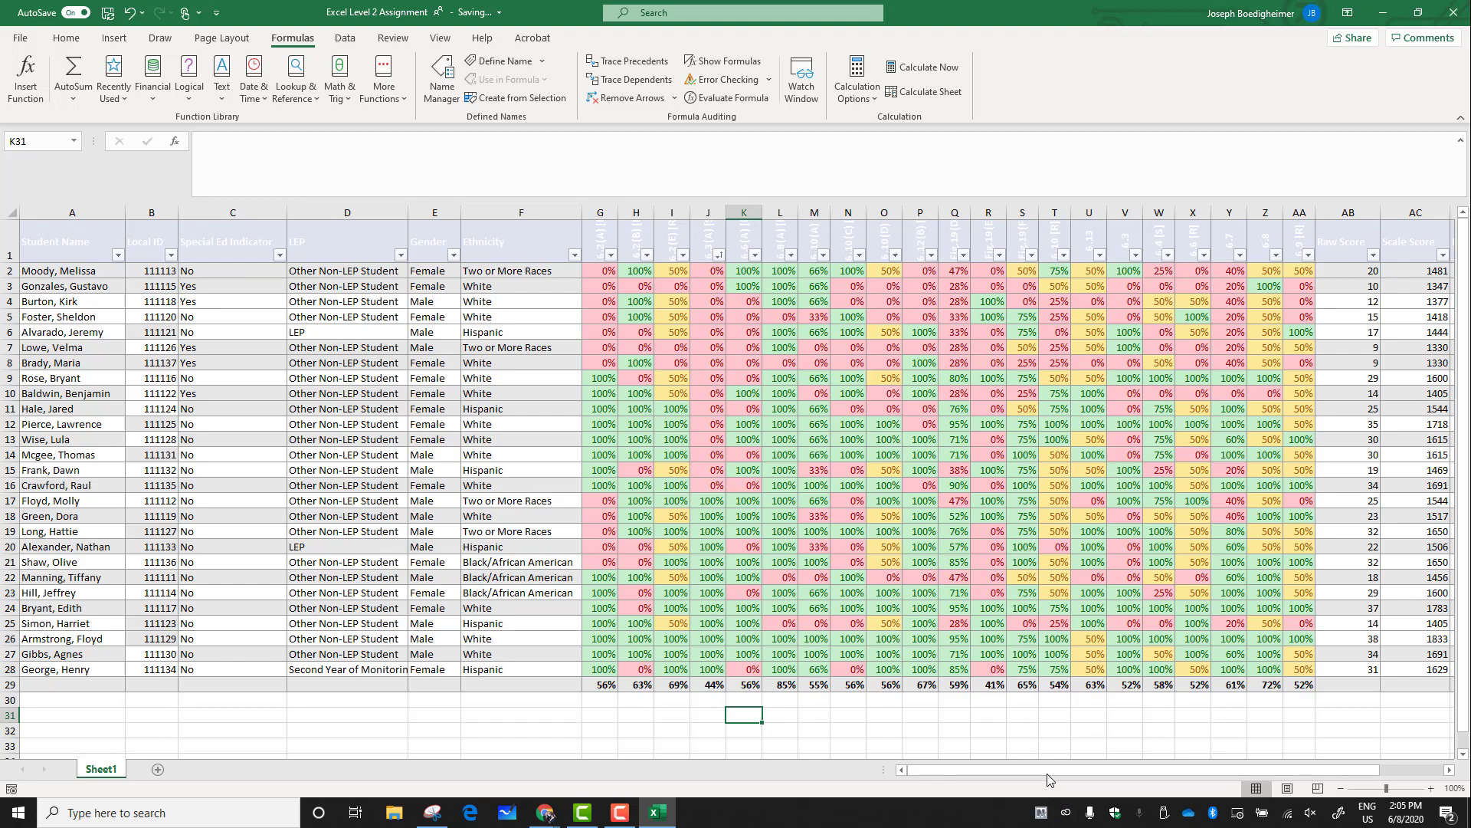
left_click_drag(1047, 774, 1080, 772)
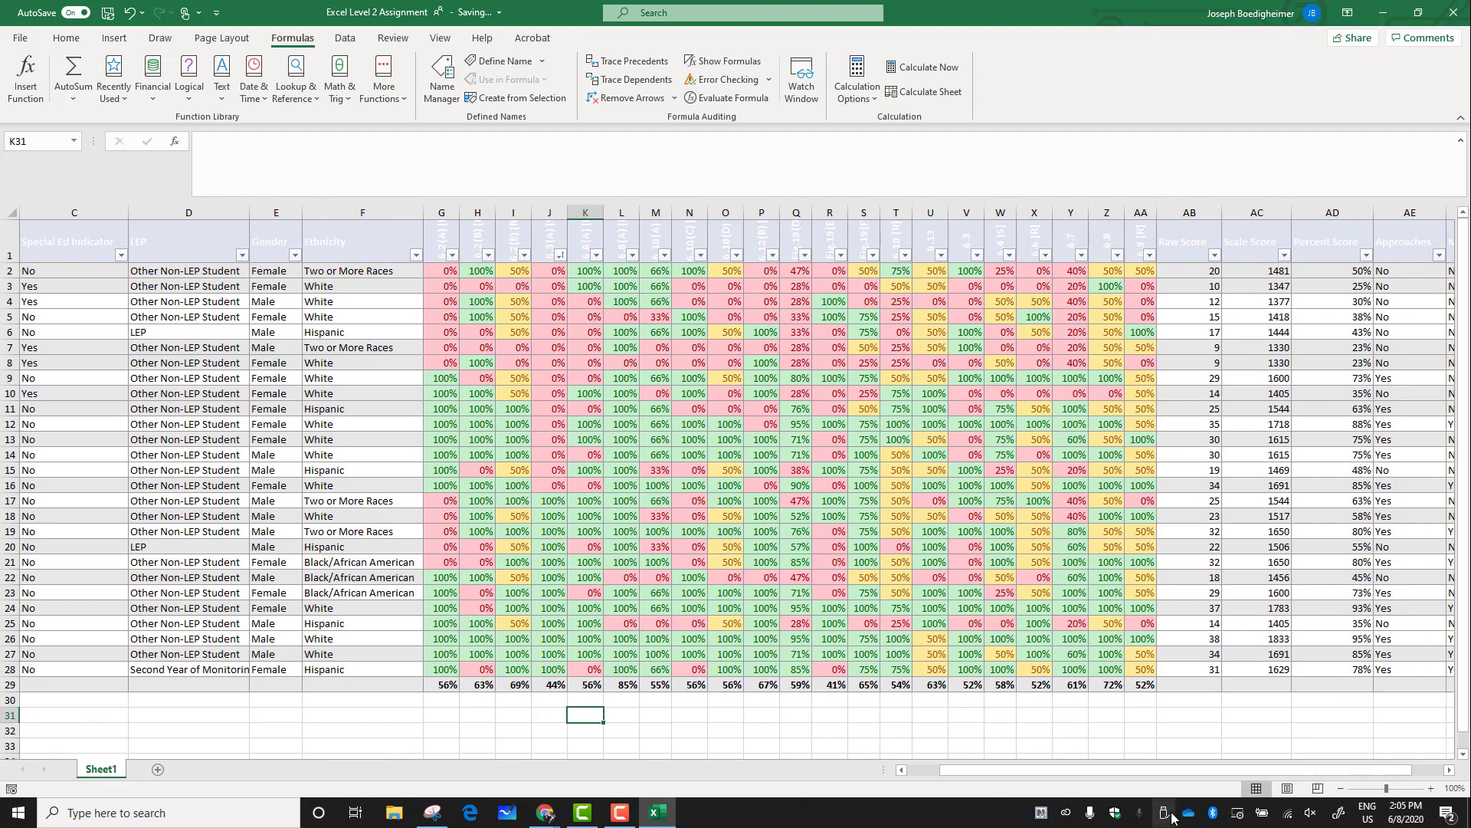
left_click_drag(1171, 773, 1000, 771)
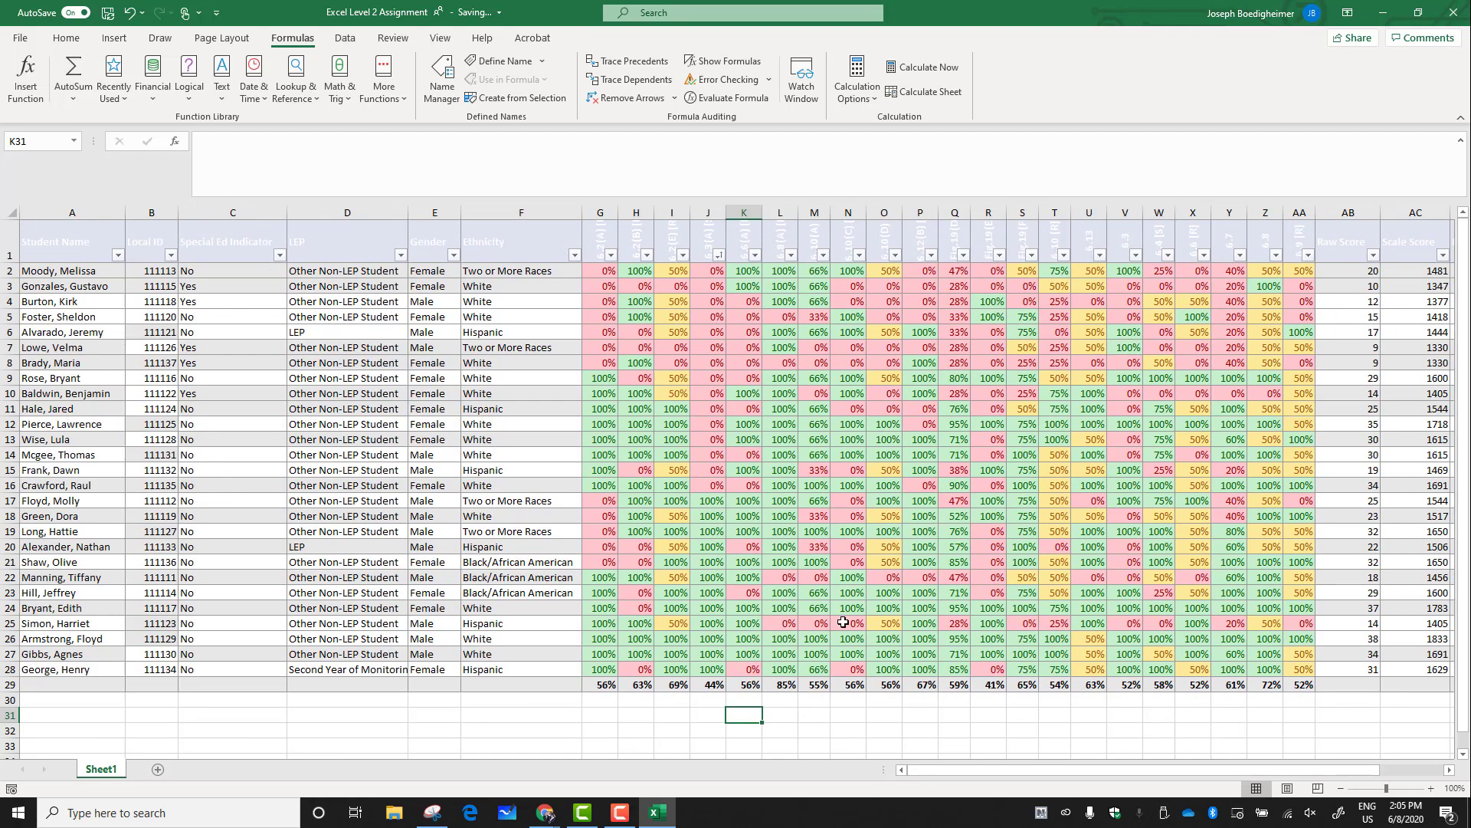
left_click_drag(1467, 347, 1467, 287)
Freeze panes at cell B2 so the header row and student name column stay visible while scrolling
left_click(145, 272)
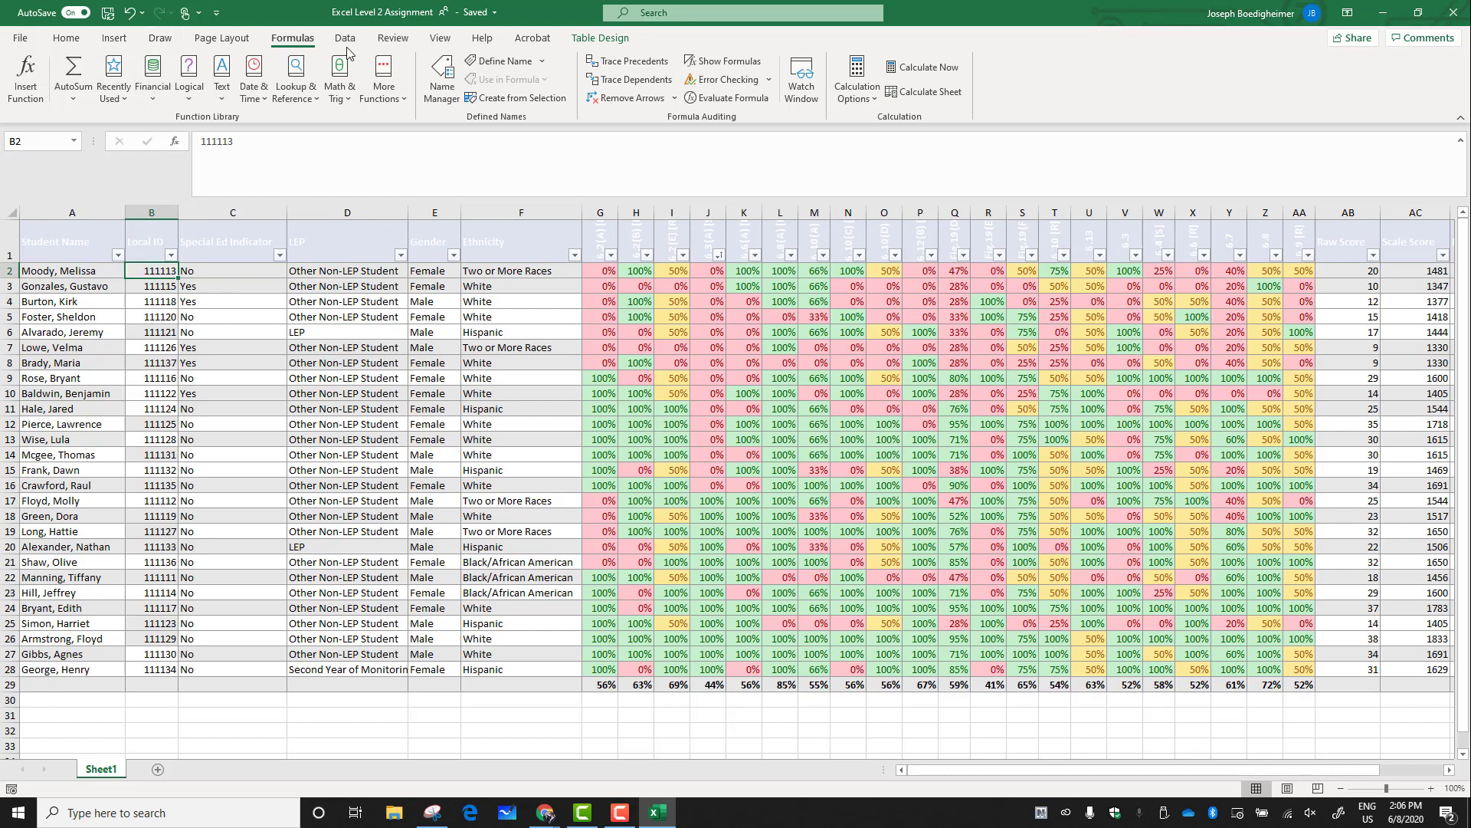
left_click(442, 40)
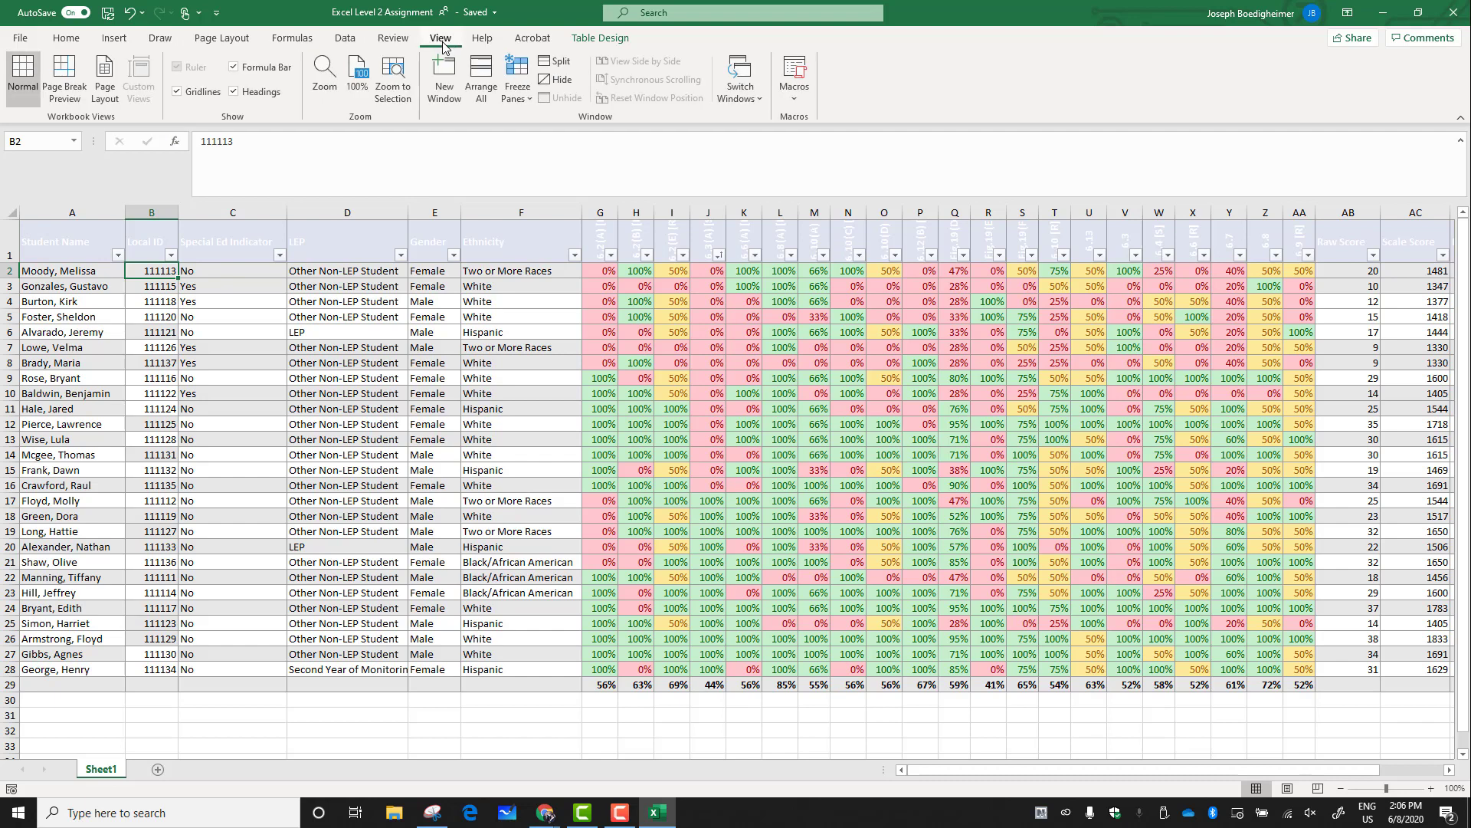
left_click(528, 99)
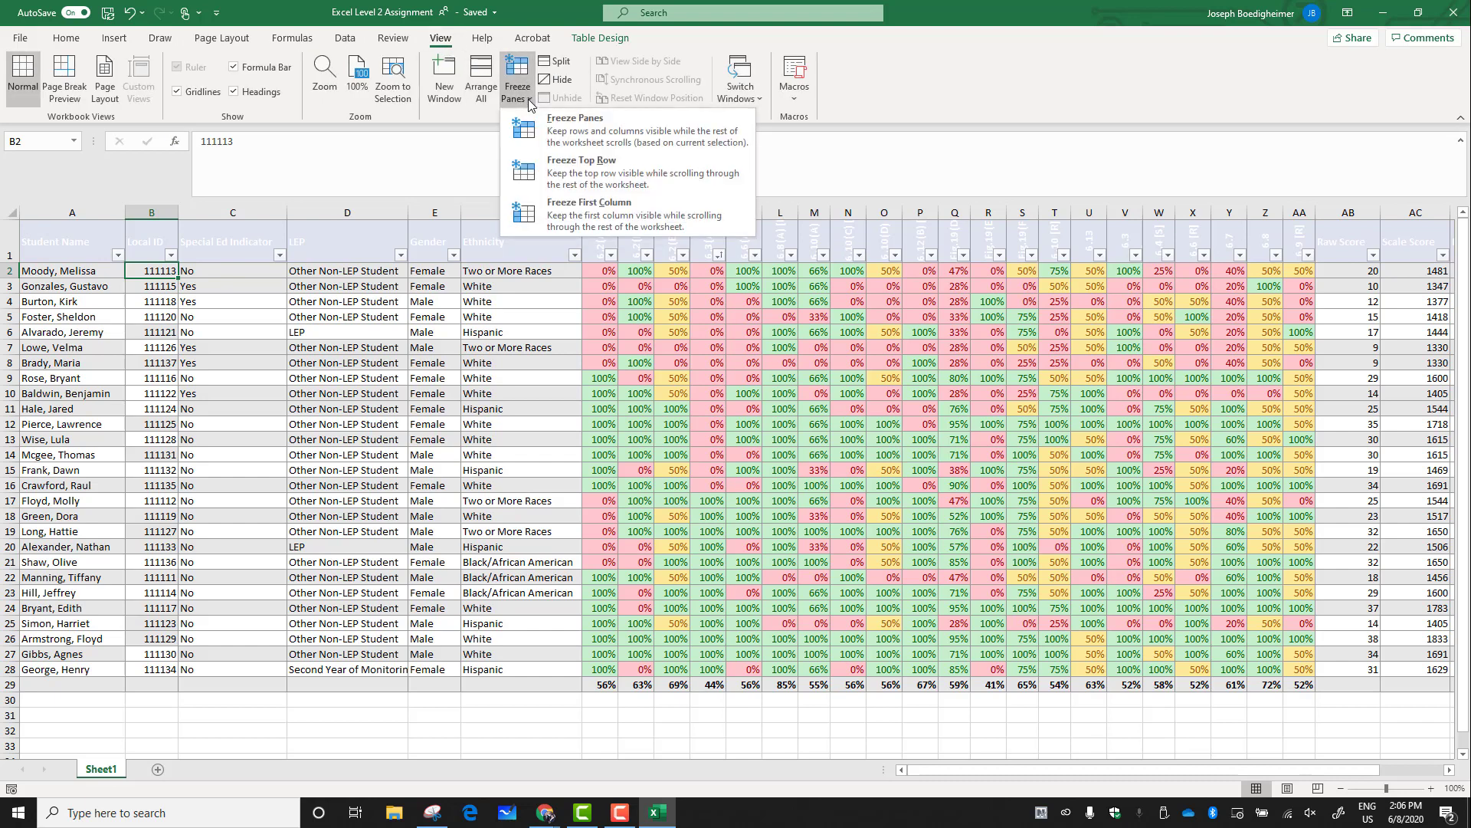
left_click(588, 132)
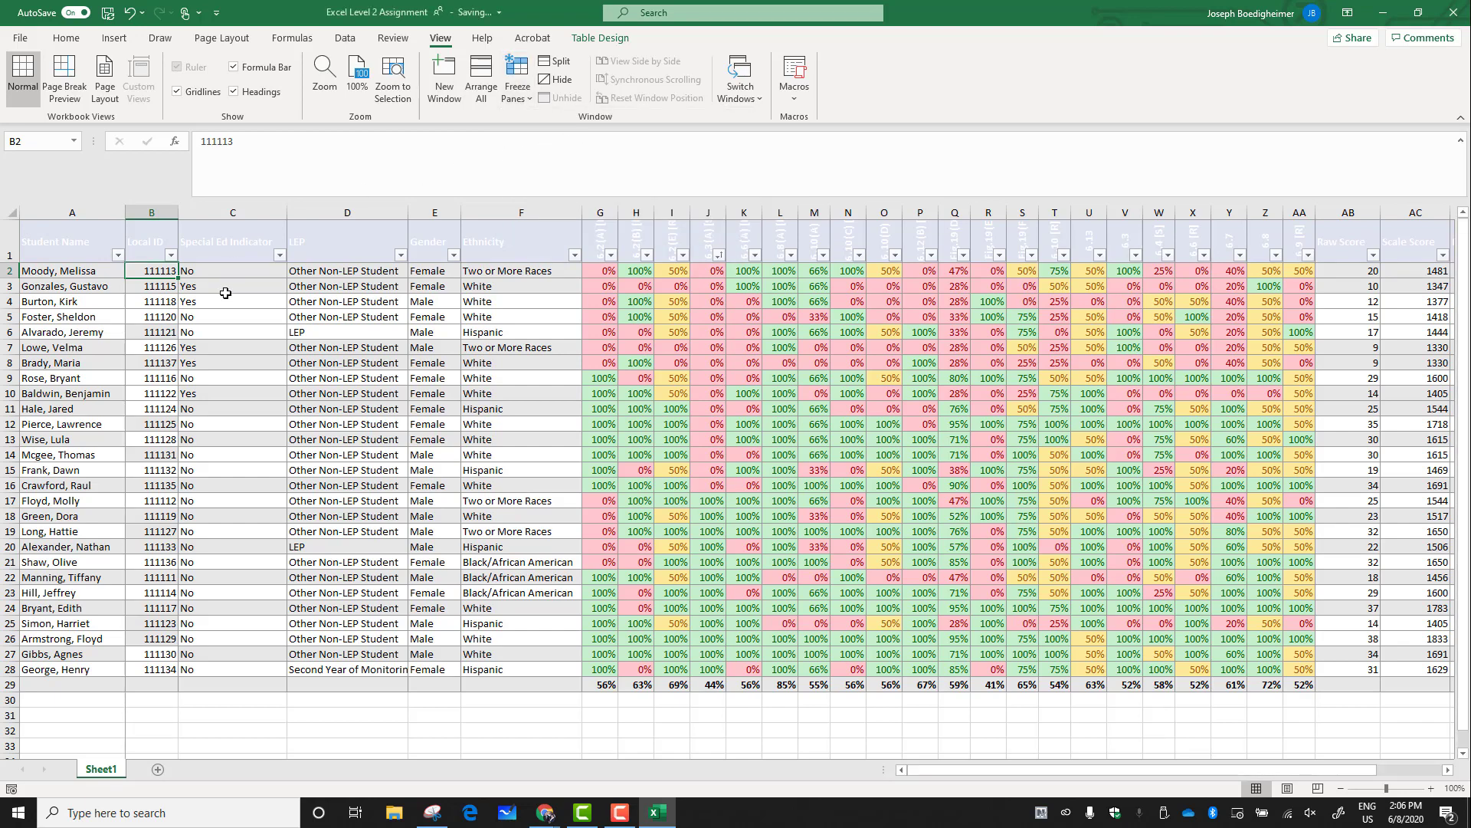
left_click_drag(968, 770, 1181, 758)
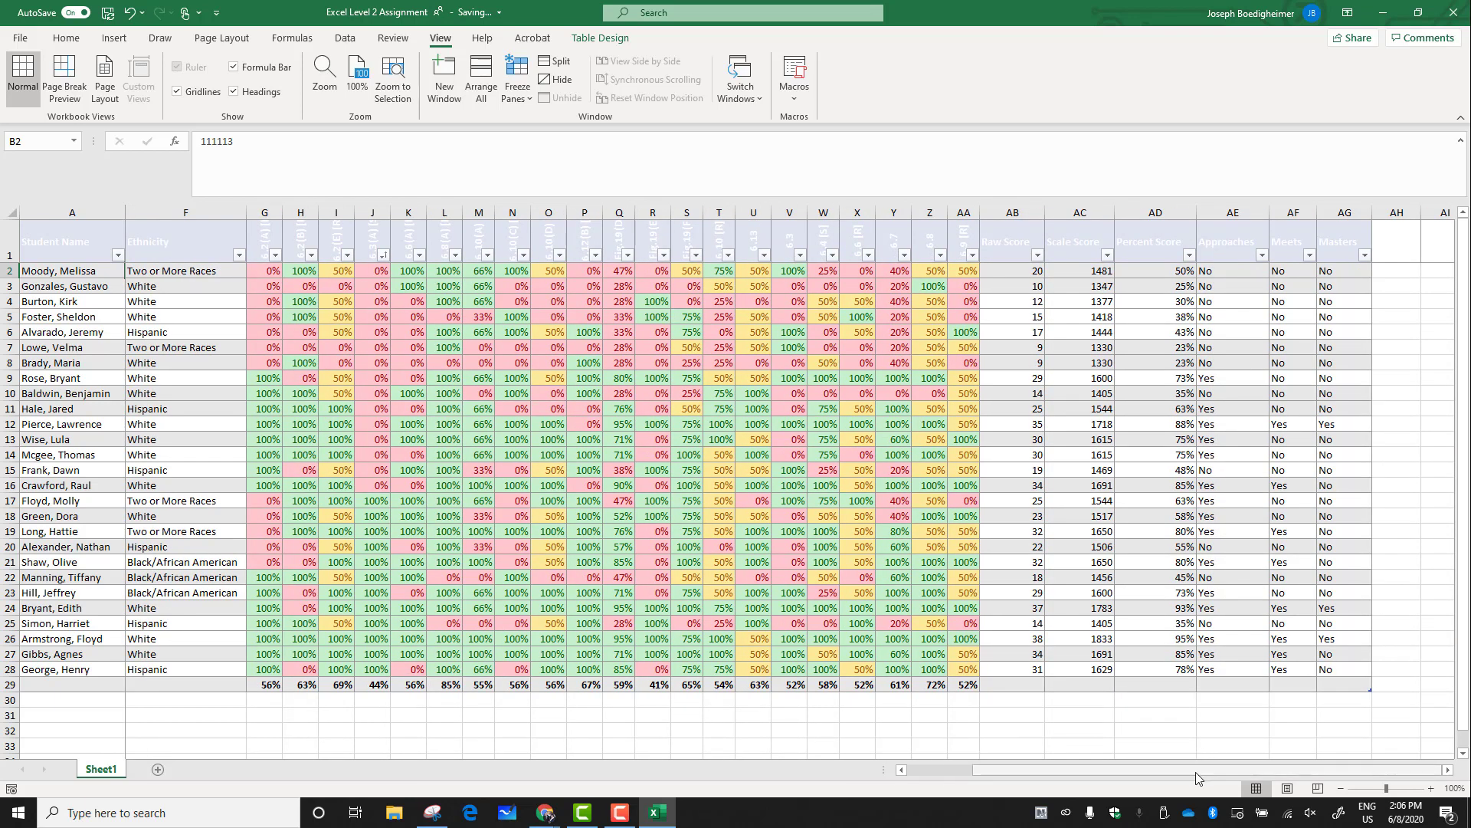
left_click_drag(1466, 357, 1465, 483)
left_click_drag(1466, 345, 1458, 202)
left_click_drag(1005, 770, 790, 773)
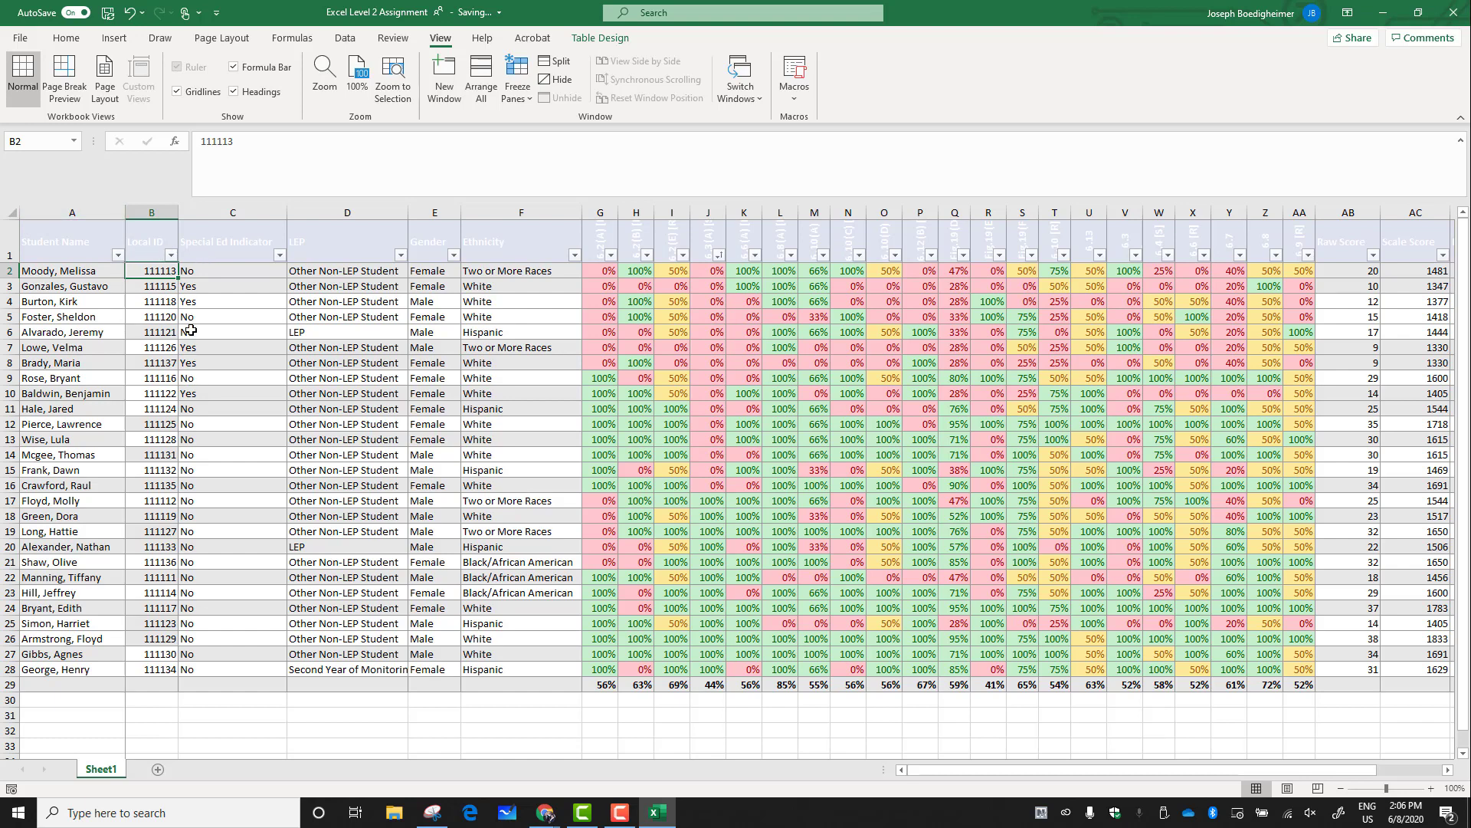
Hide columns B through F (Local ID to Ethnicity)
left_click(207, 289)
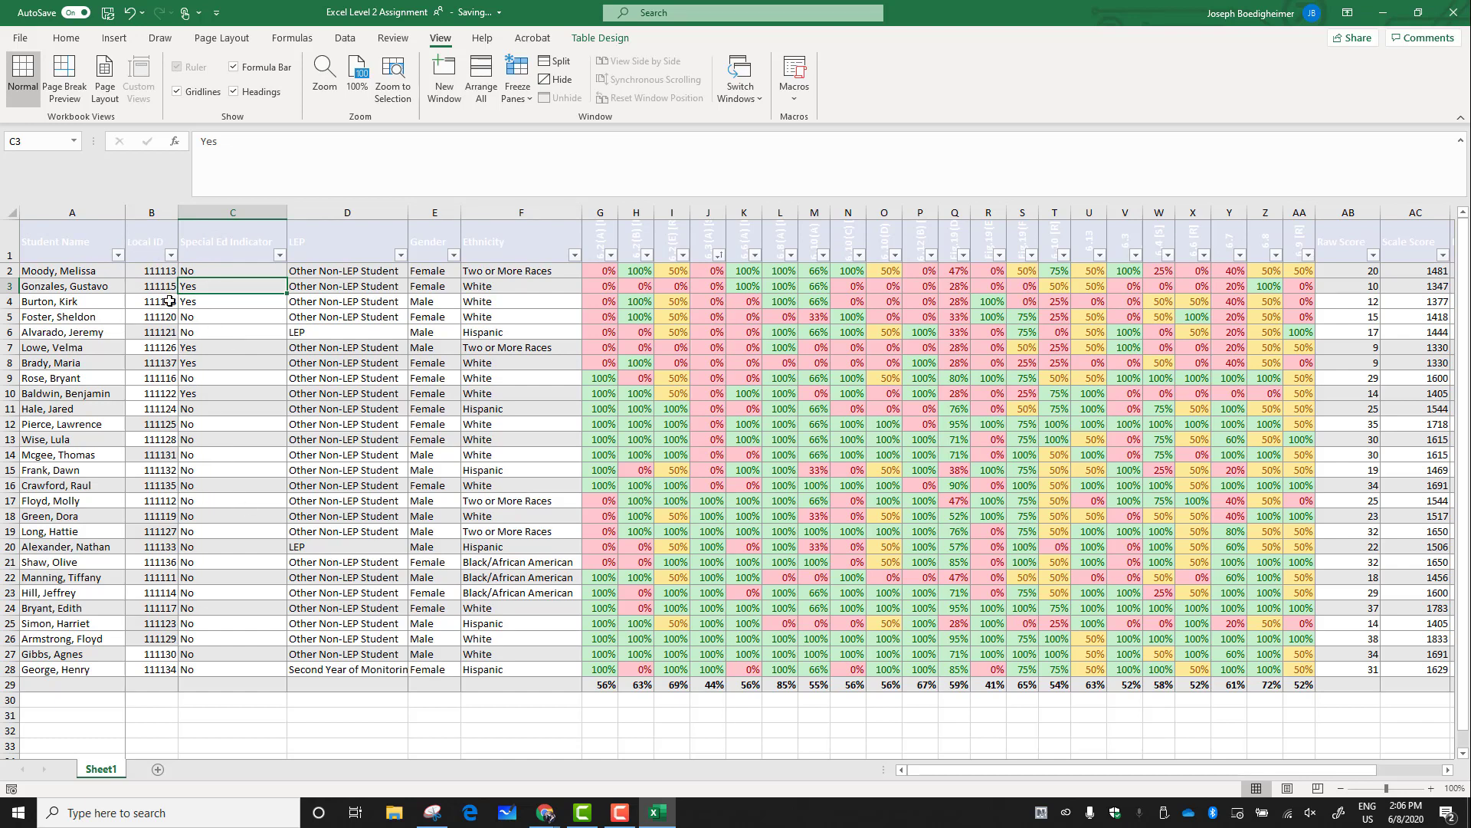
left_click(440, 345)
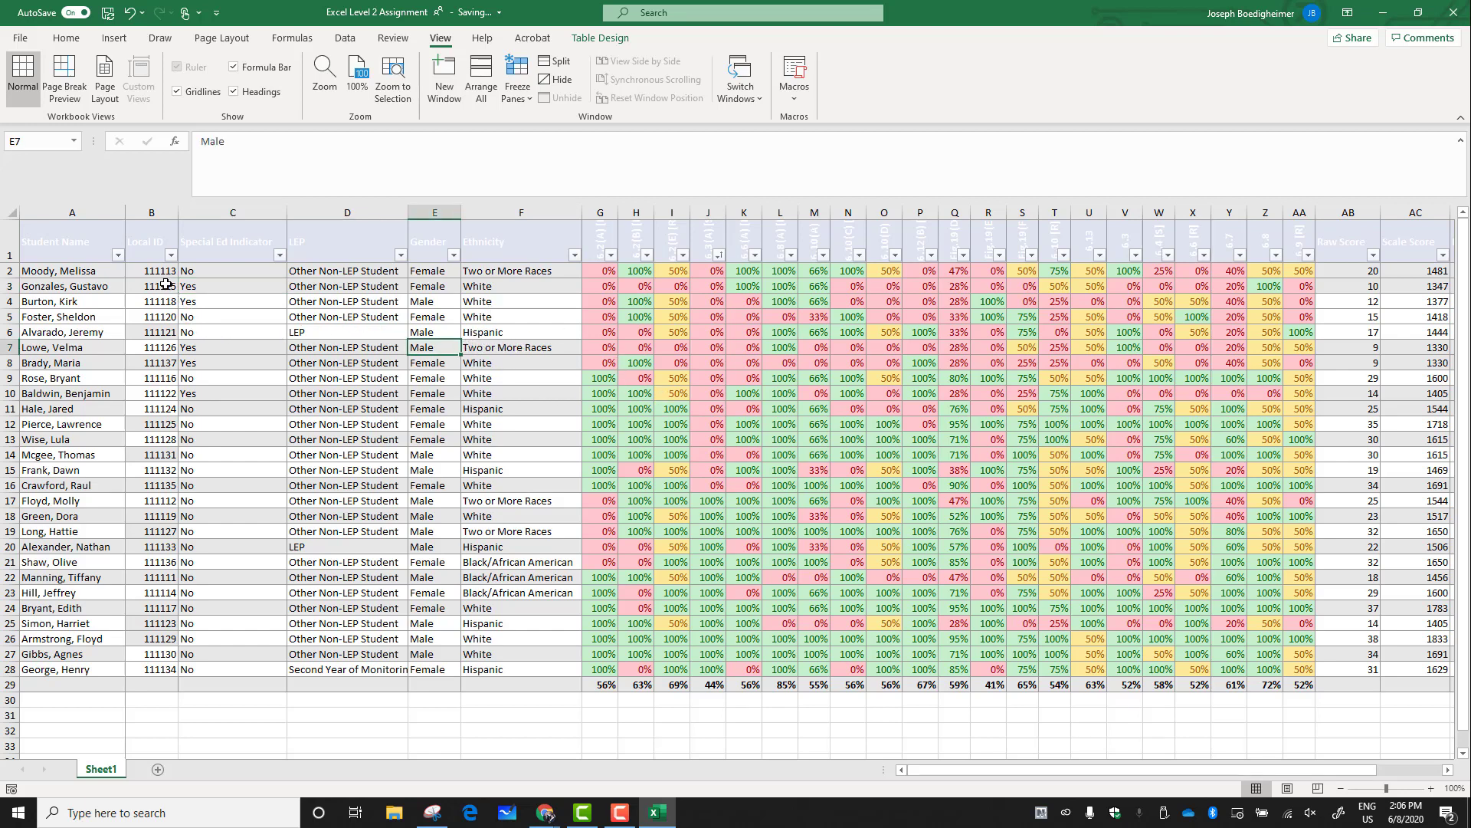
left_click_drag(151, 208, 508, 292)
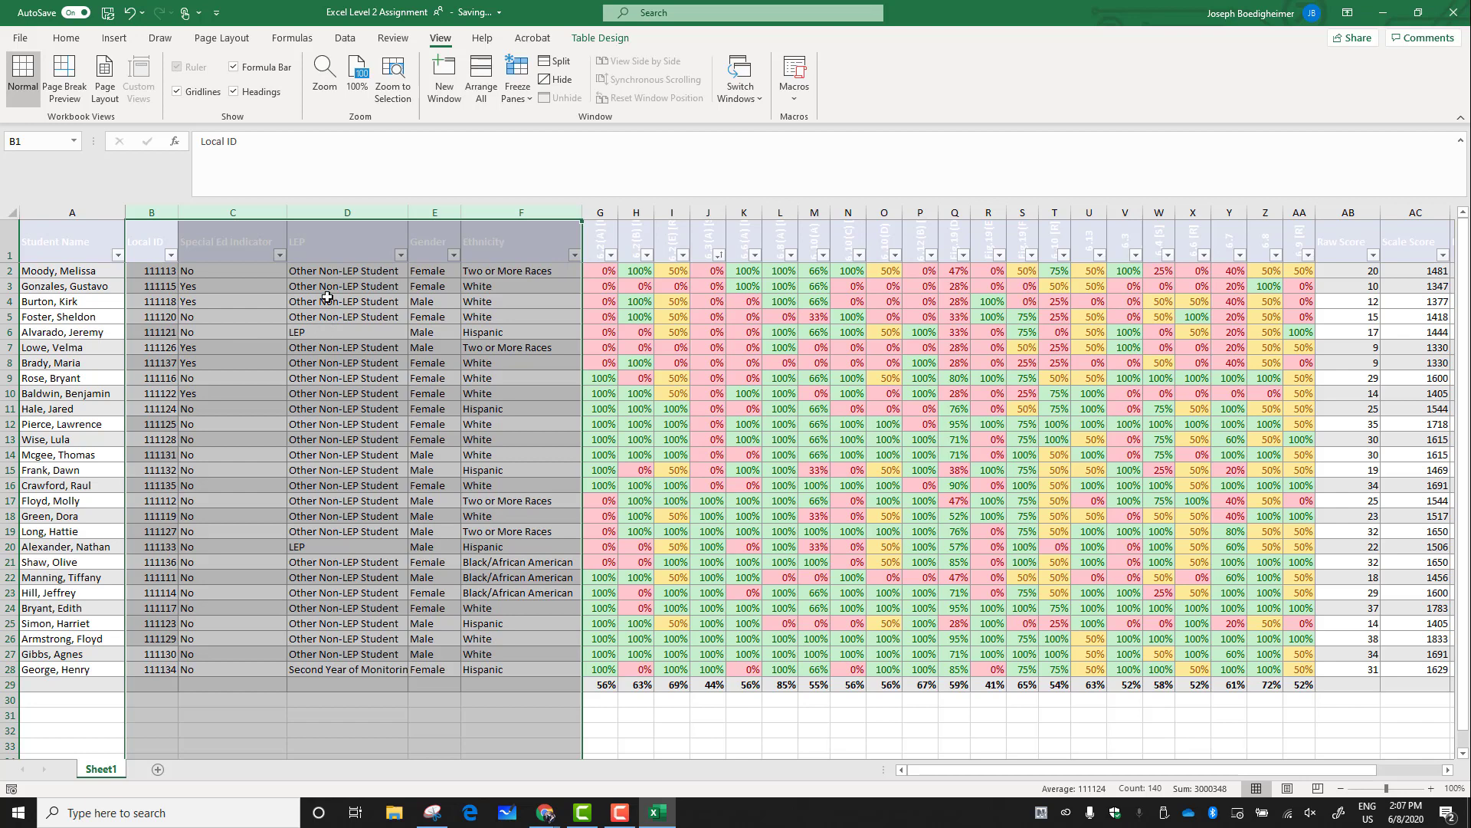
left_click_drag(151, 209, 521, 214)
right_click(306, 244)
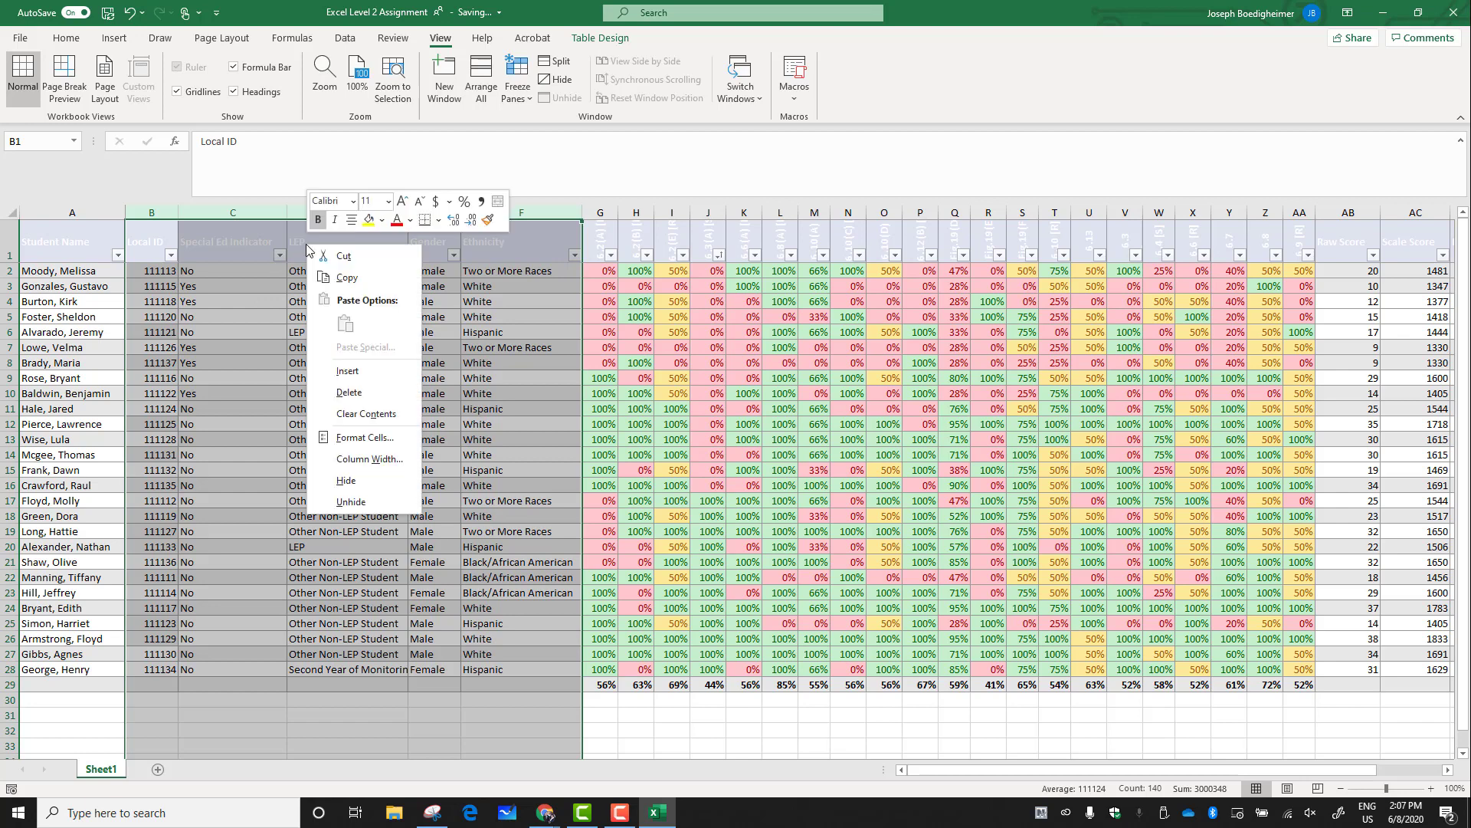
left_click(358, 481)
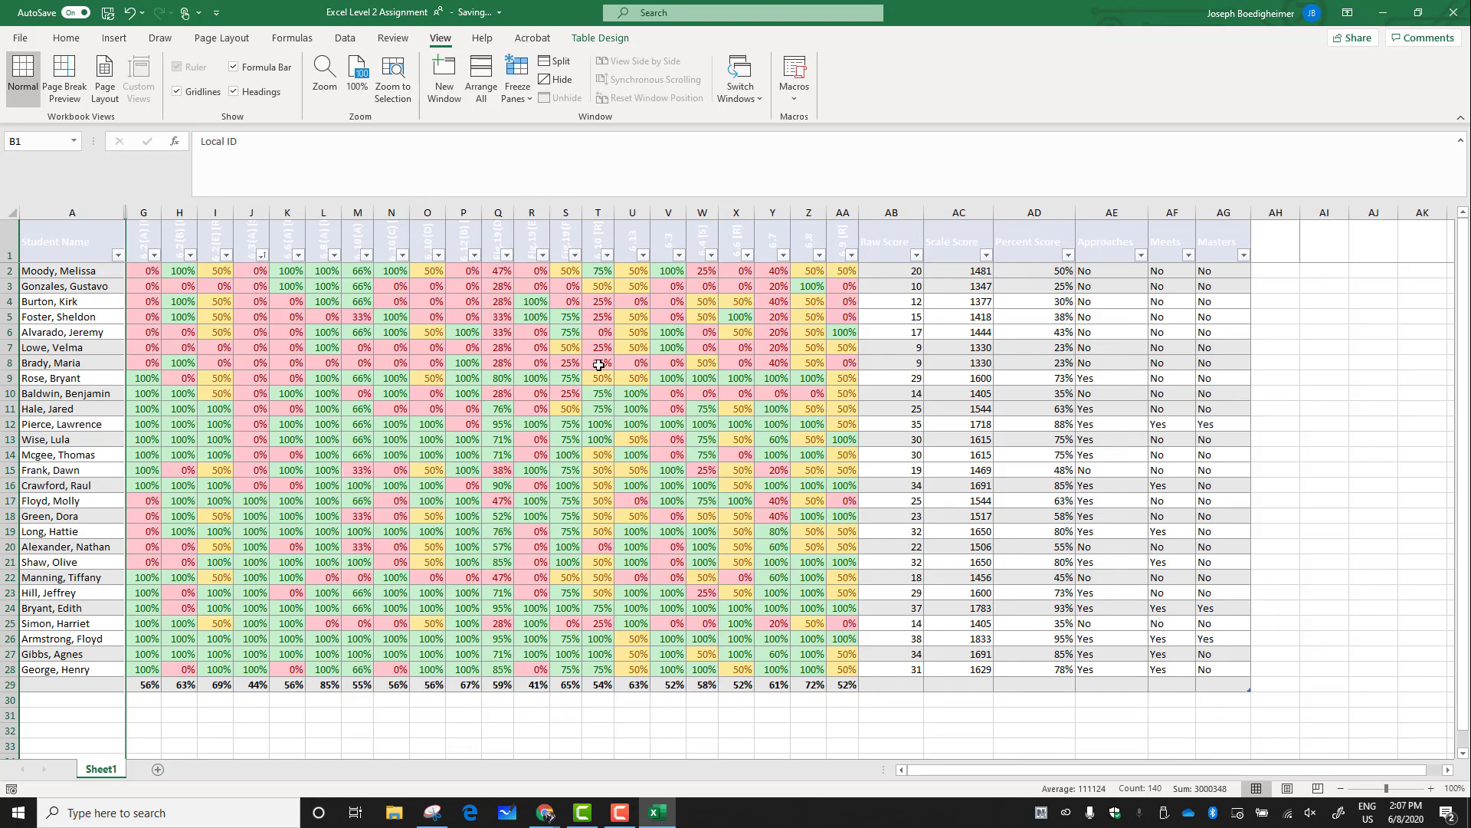
Hide the Raw Score and Scale Score columns AB and AC
left_click(893, 214)
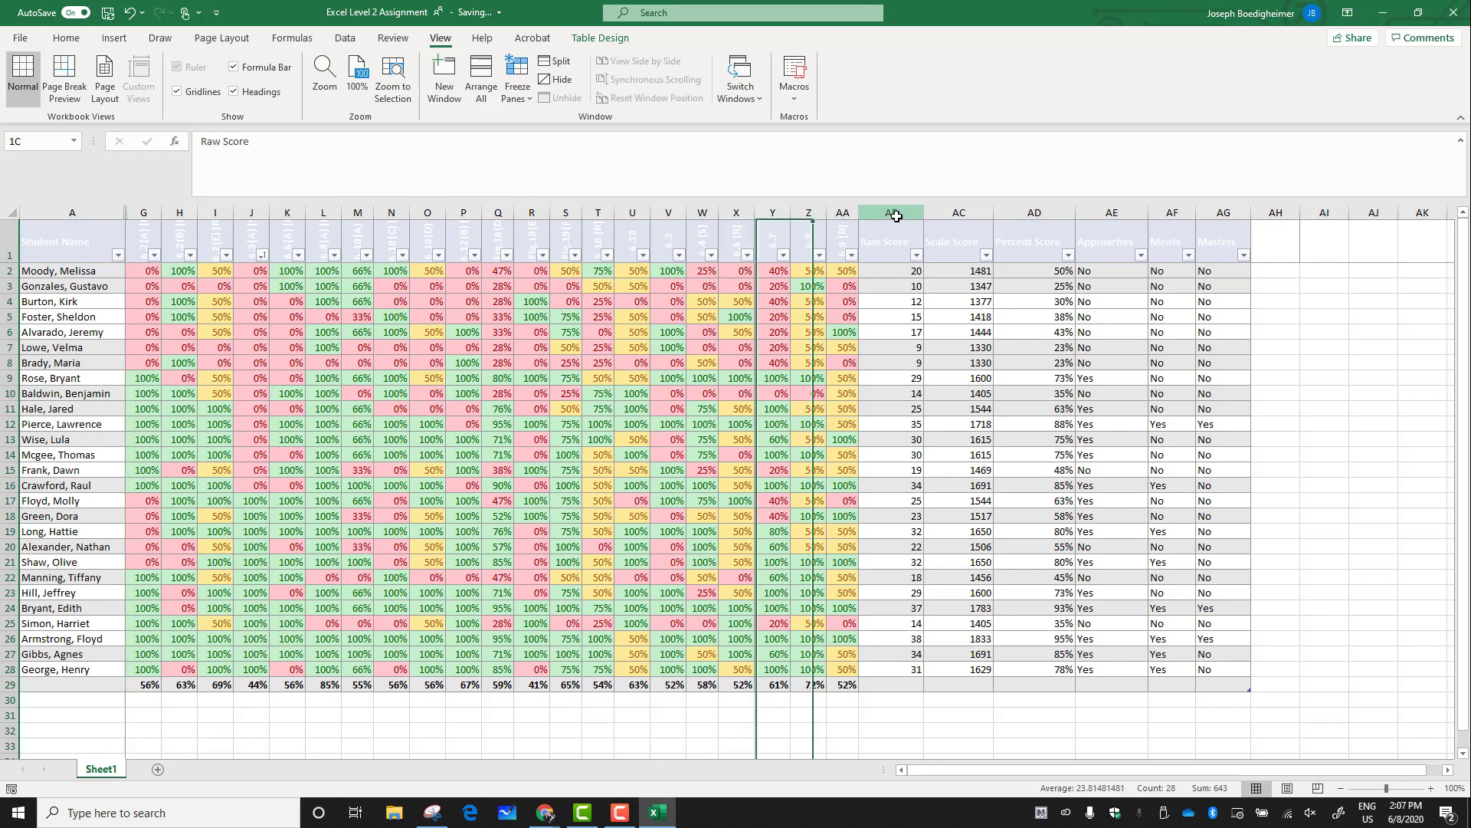
left_click_drag(896, 216, 955, 212)
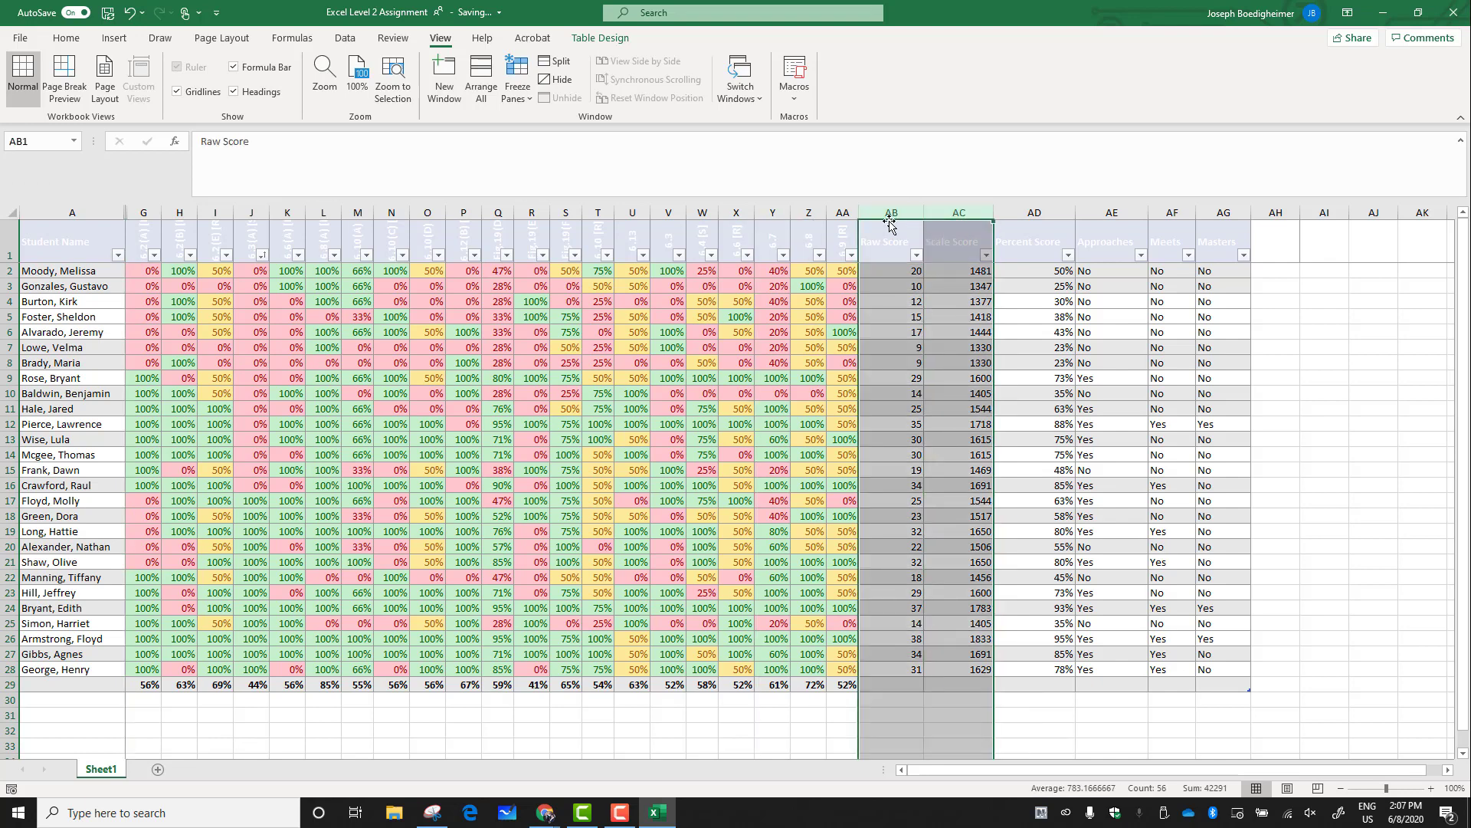
right_click(955, 216)
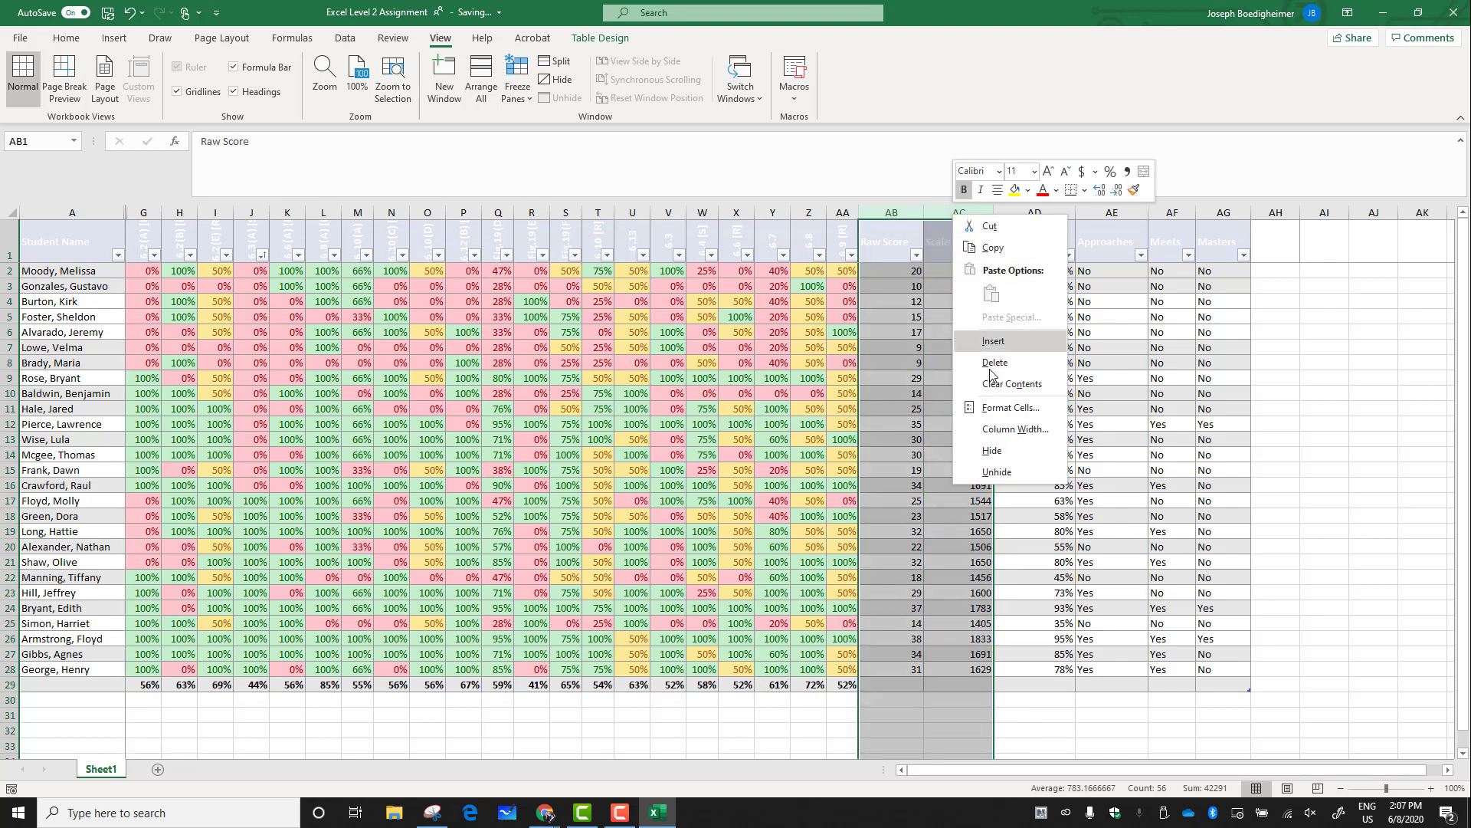
left_click(988, 451)
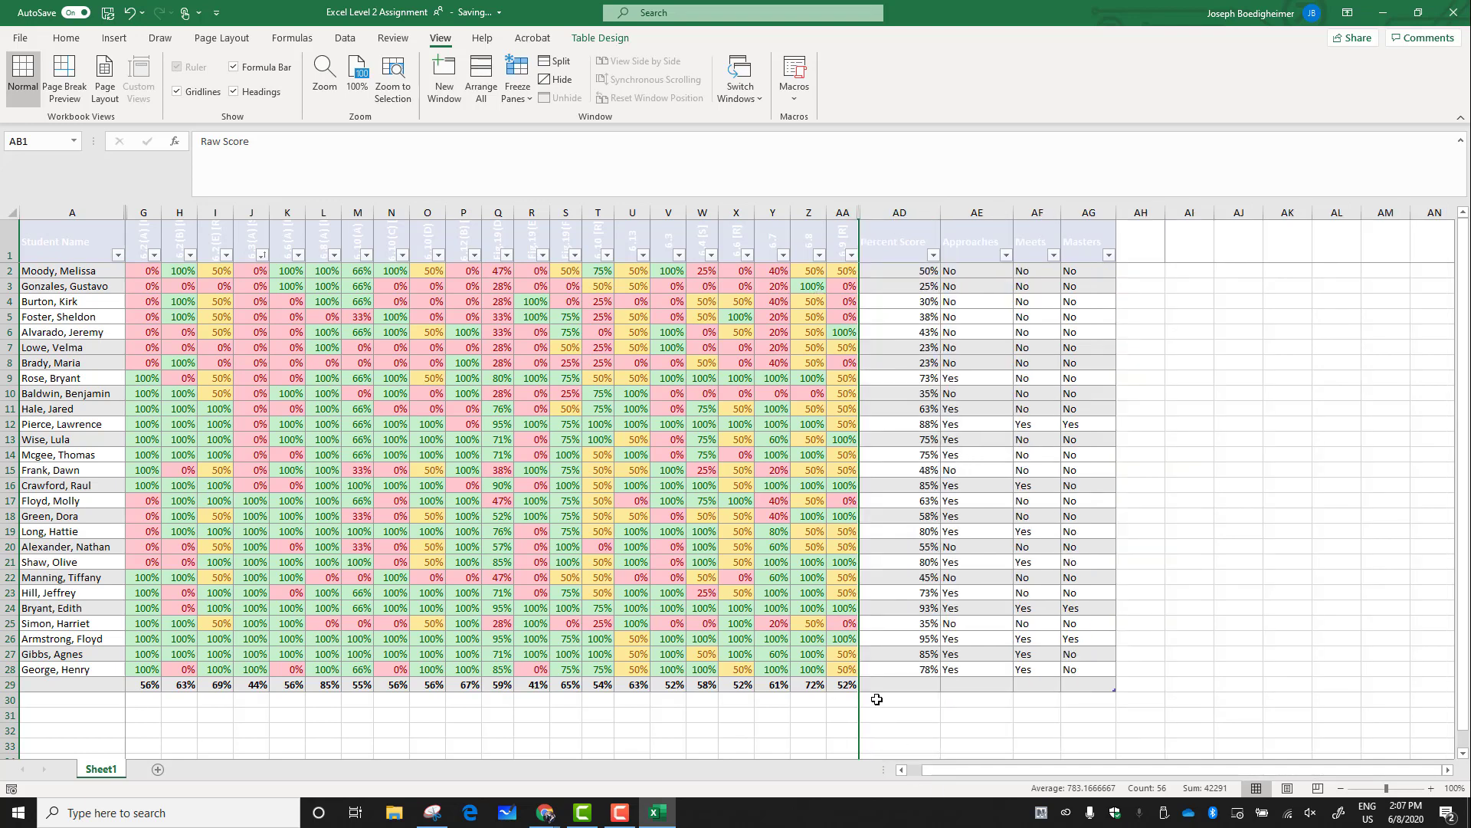
right_click(858, 212)
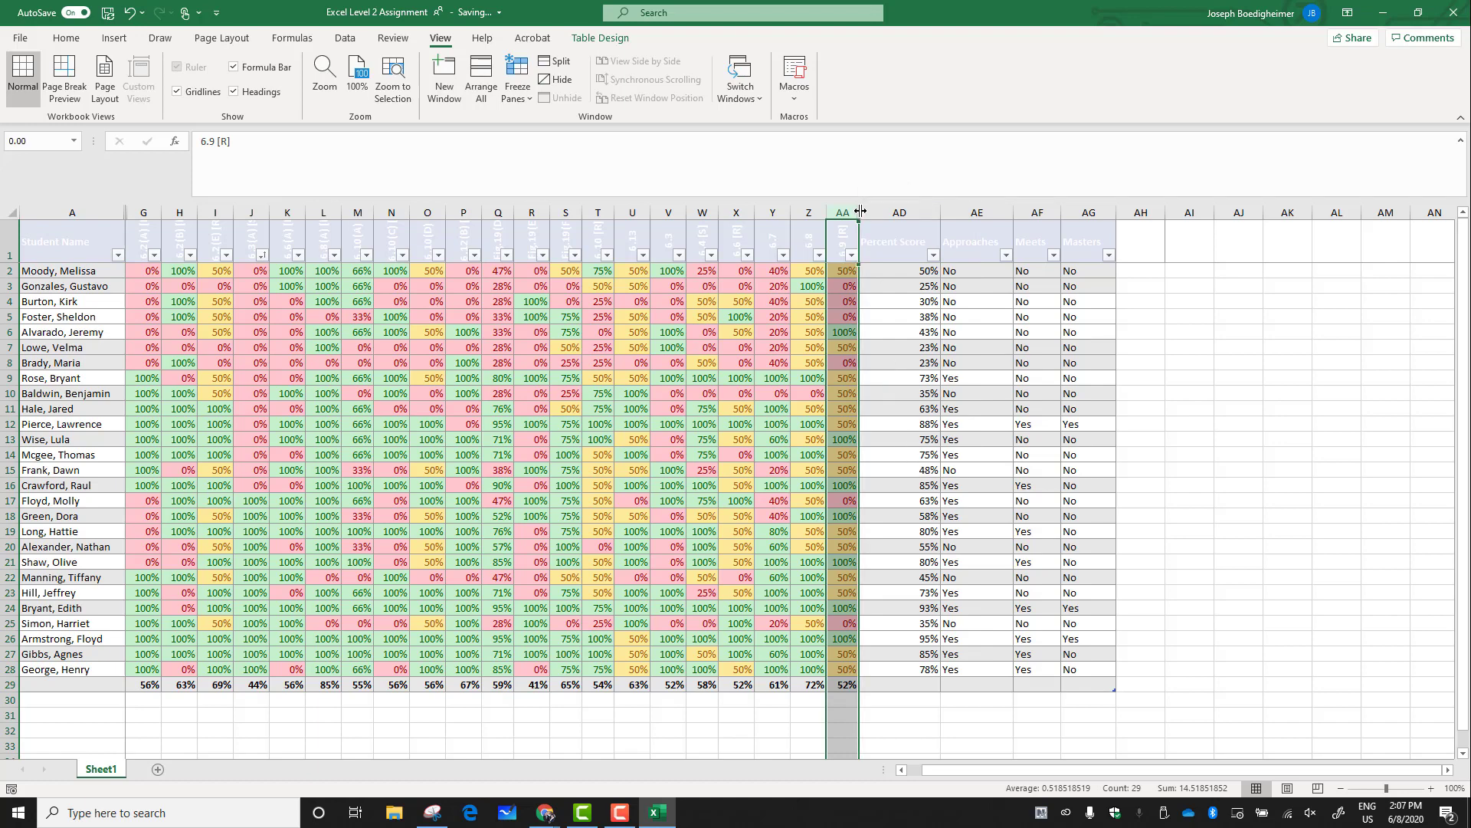
mouse_move(860, 212)
left_mouse_down()
mouse_move(924, 212)
mouse_move(883, 212)
left_mouse_up()
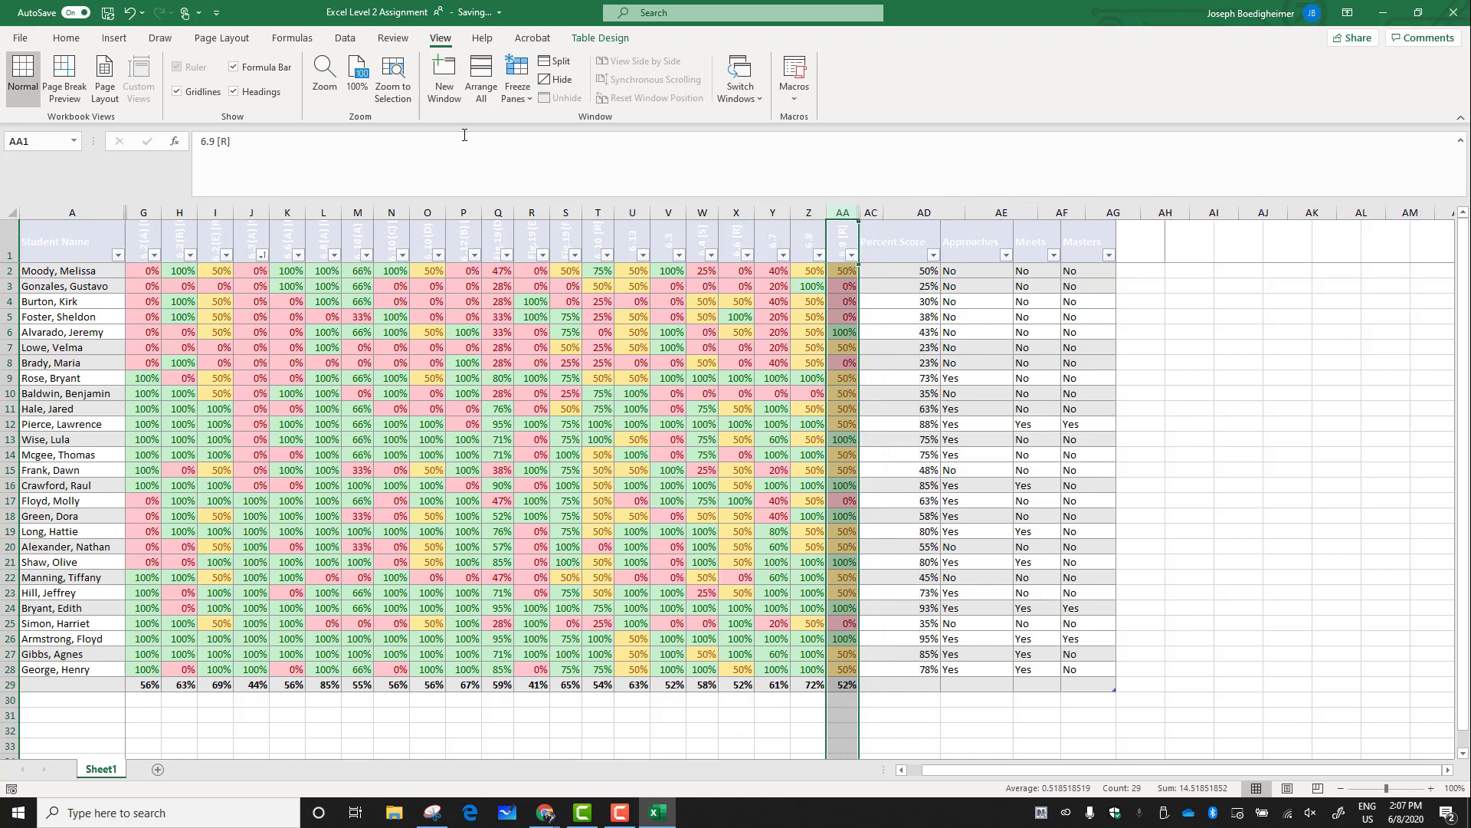
left_click(136, 19)
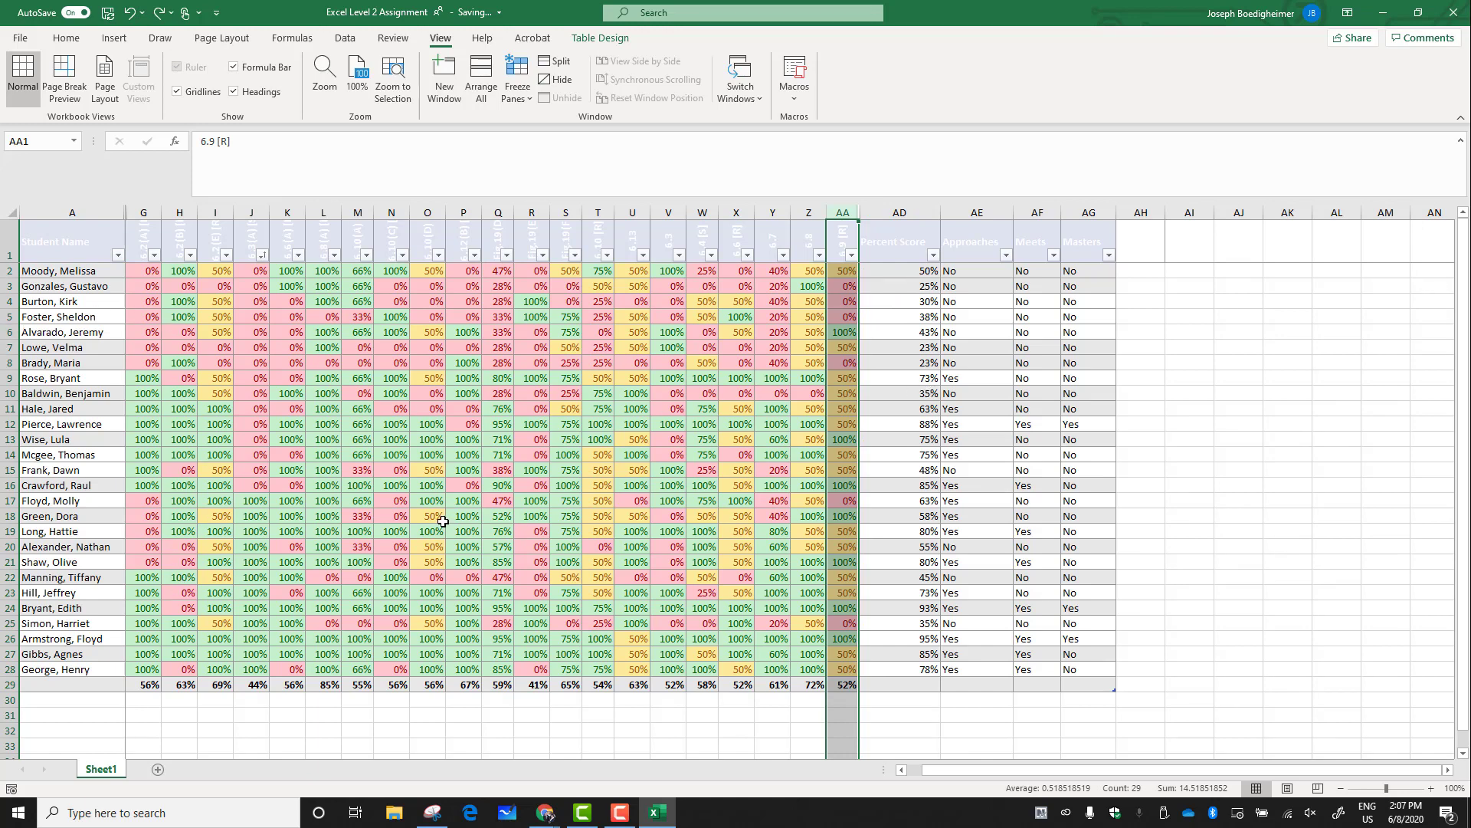
Sort the table by column Y from smallest to largest
left_click(780, 347)
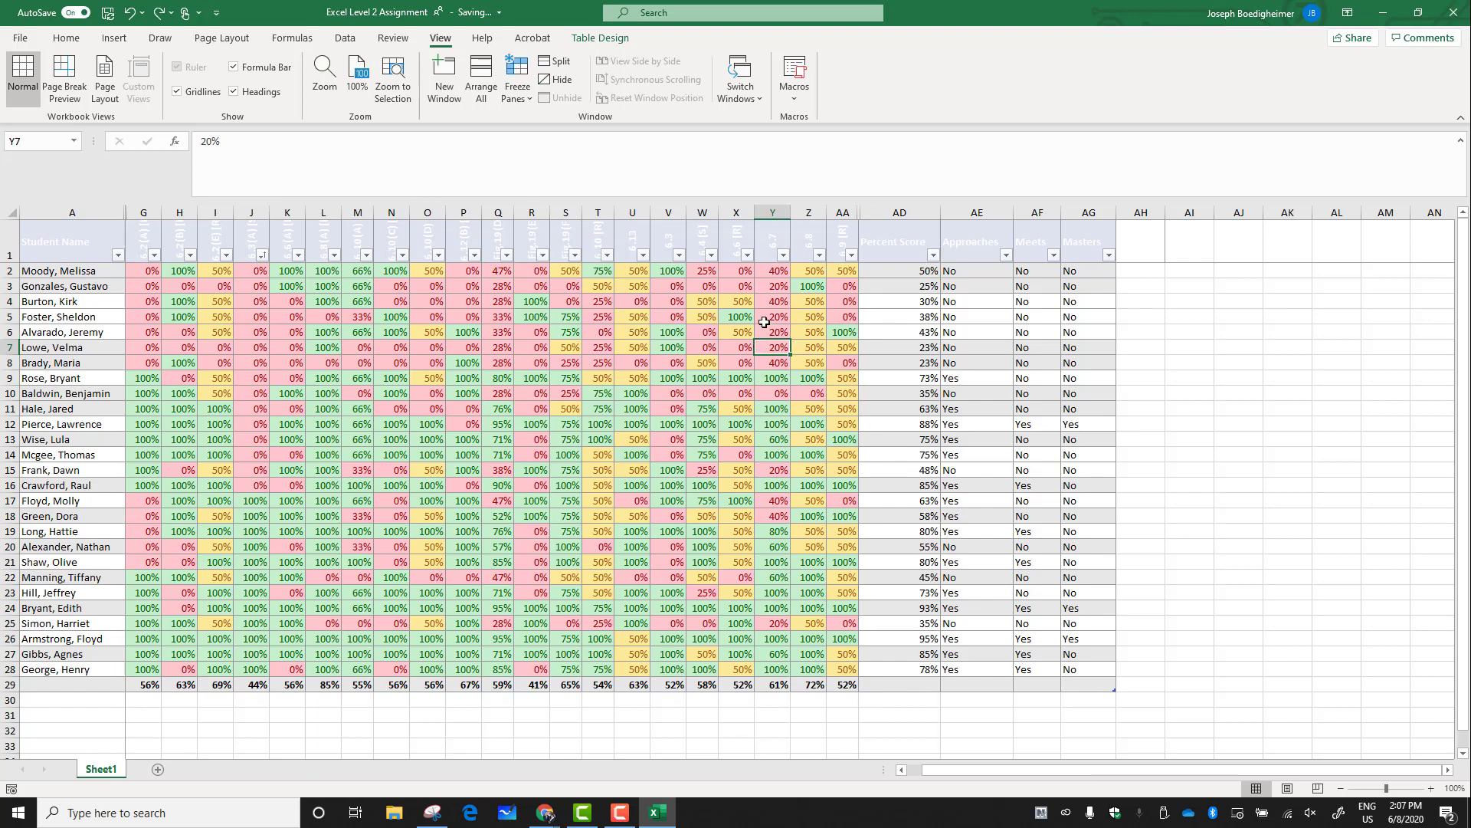
left_click(783, 260)
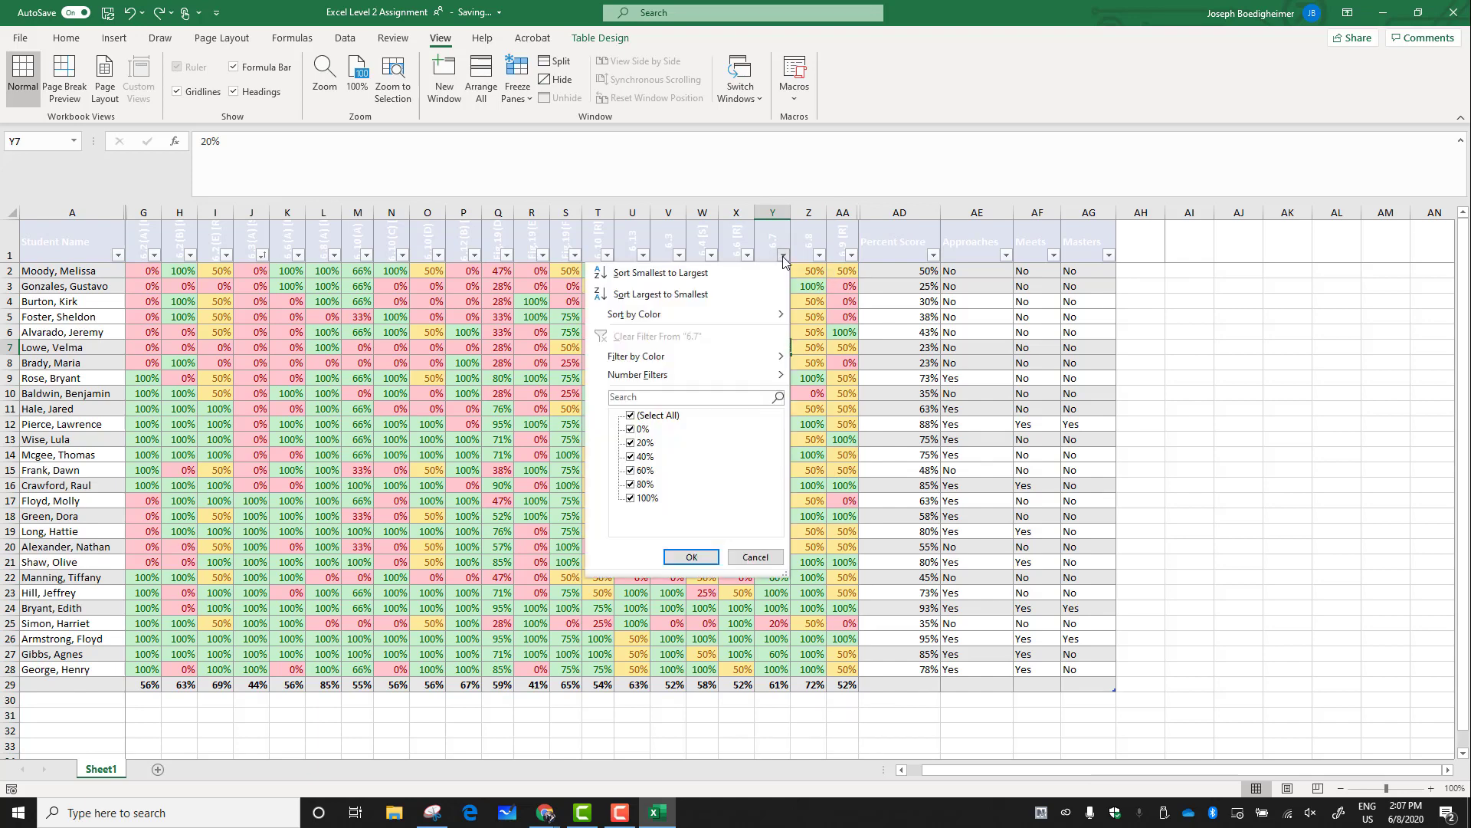
key("Escape")
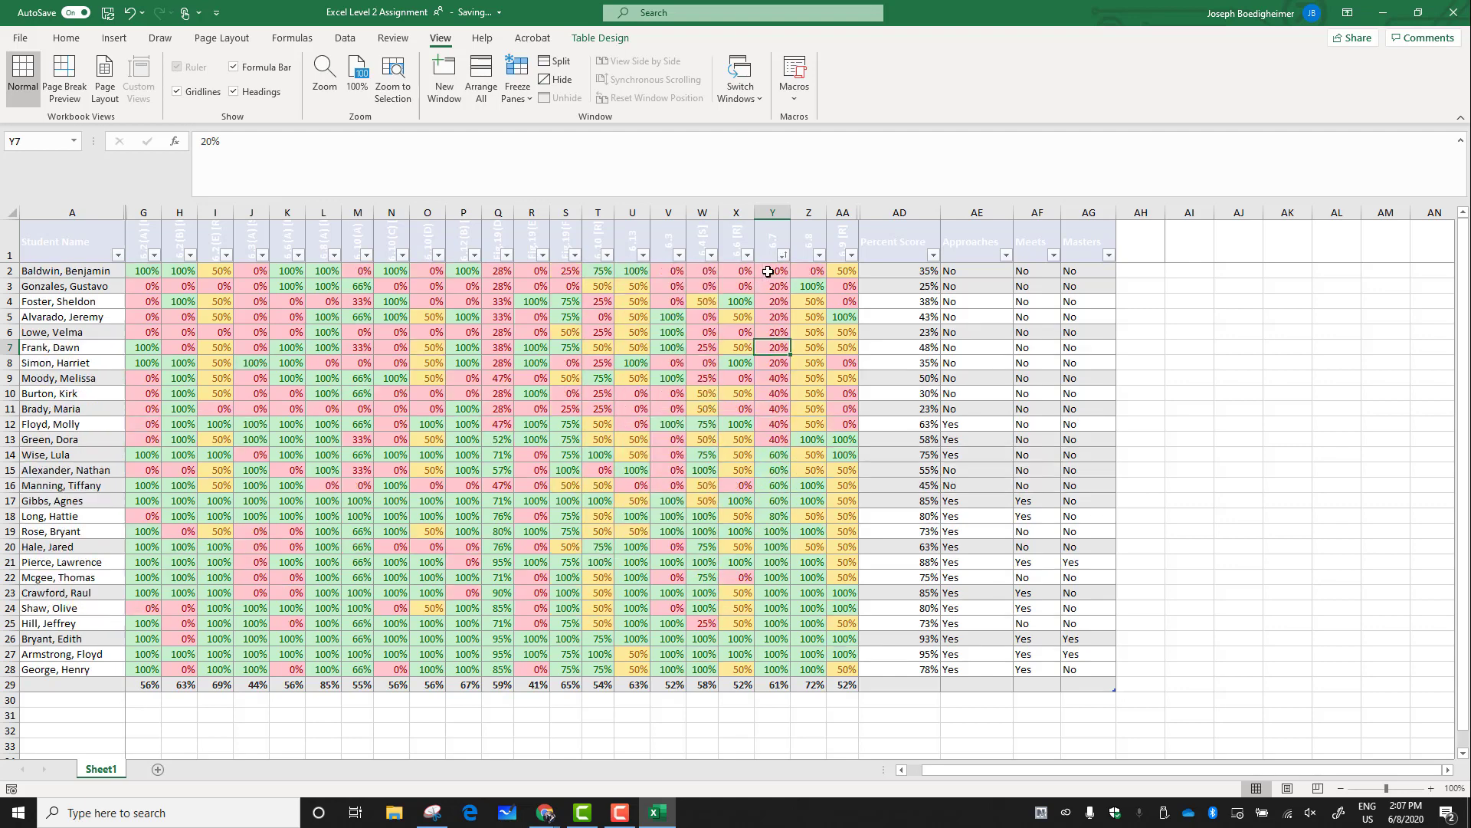
Sort the table by column G from smallest to largest
left_click_drag(773, 268, 29, 438)
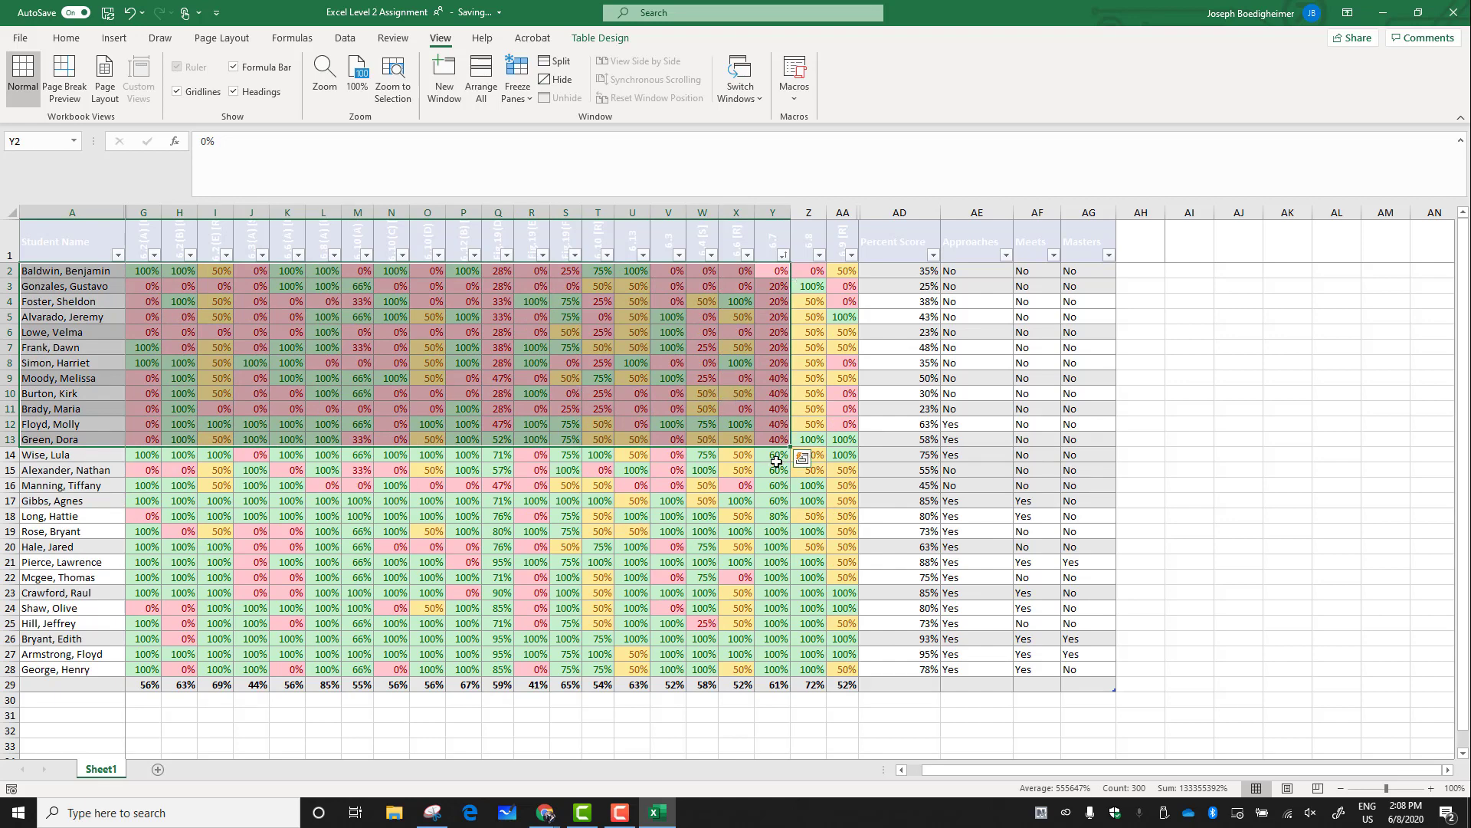
left_click_drag(777, 461, 776, 678)
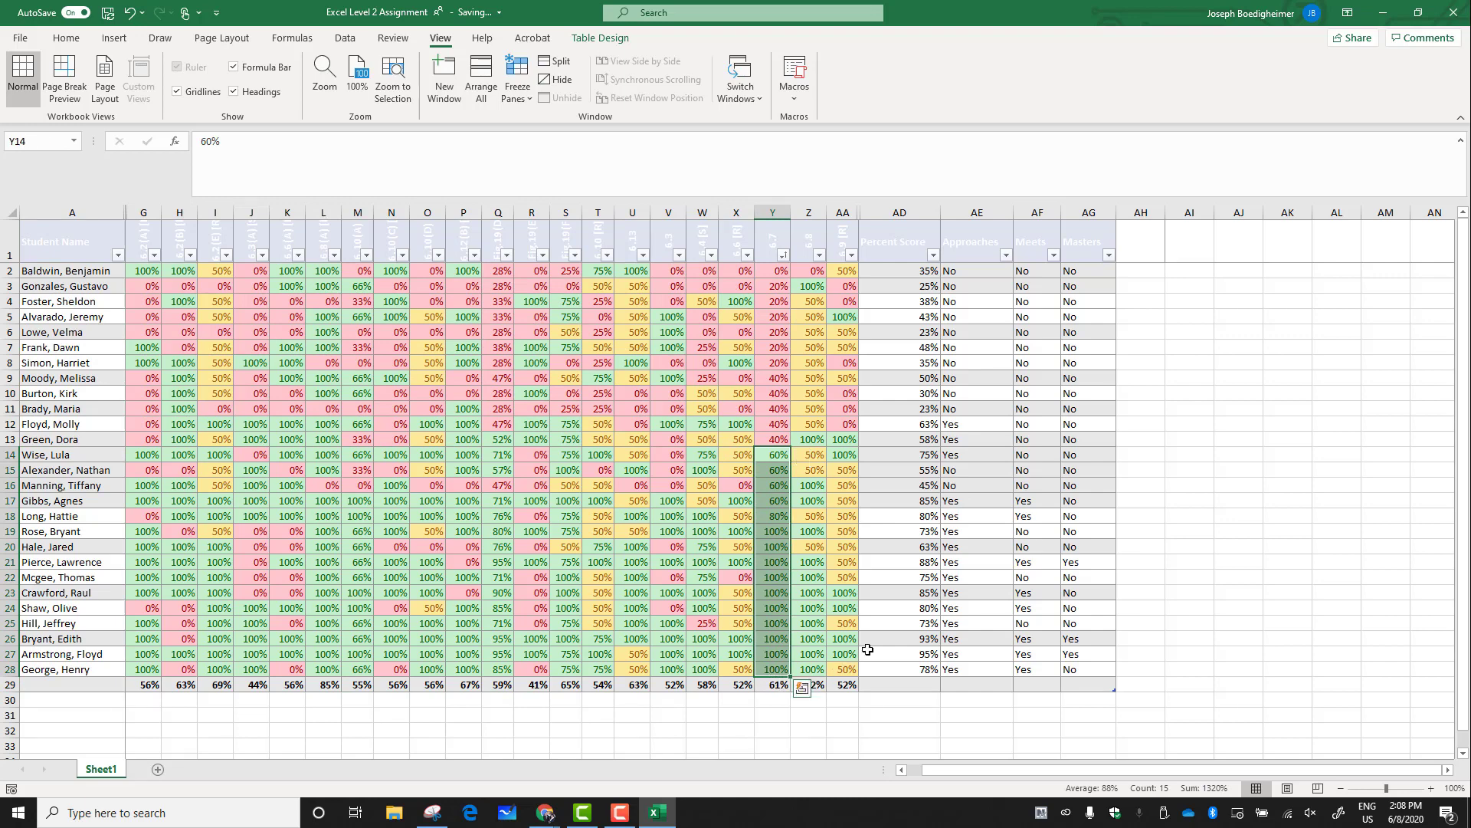
left_click(809, 725)
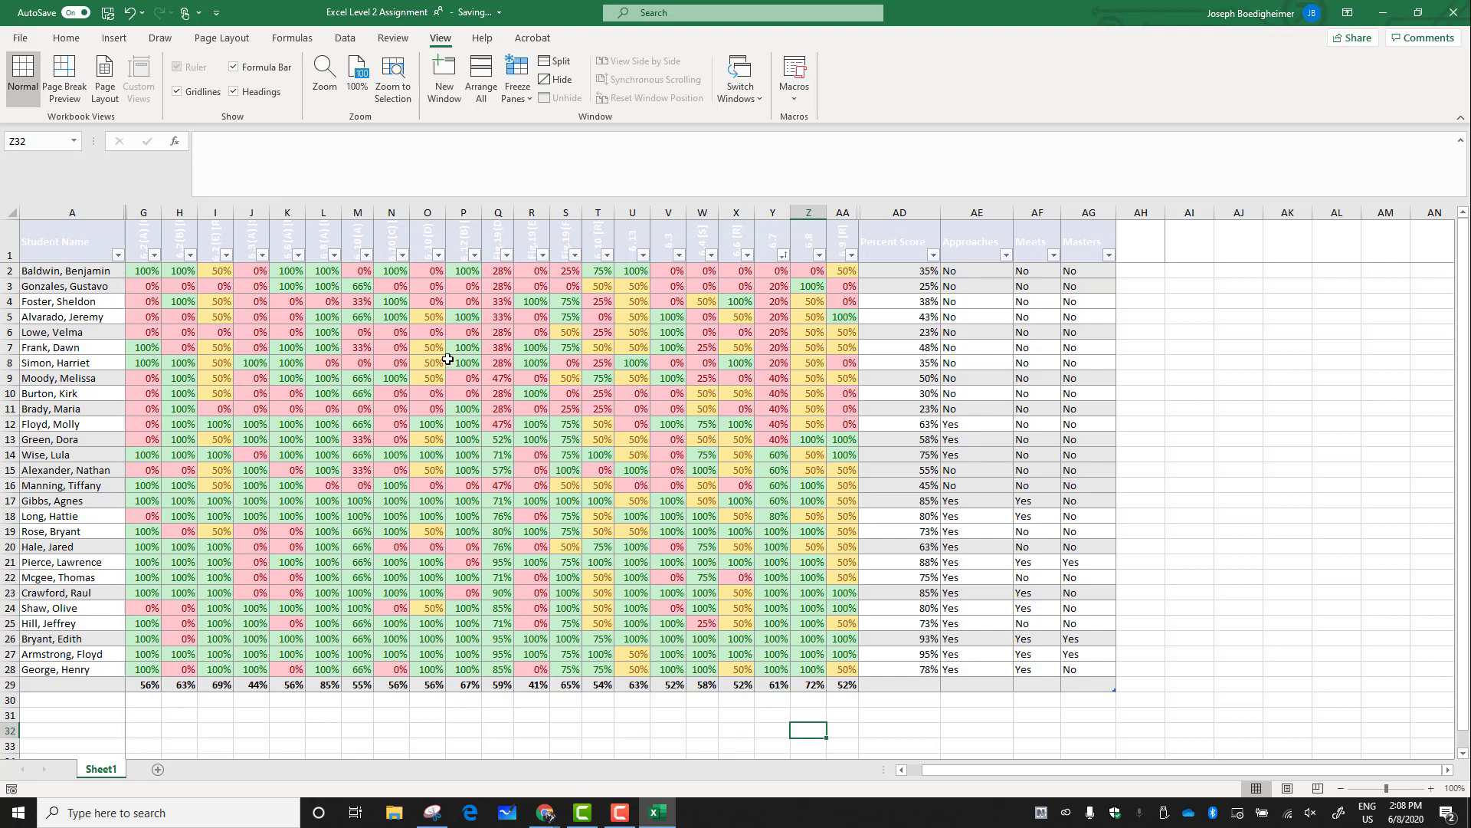
left_click(155, 256)
left_click(153, 273)
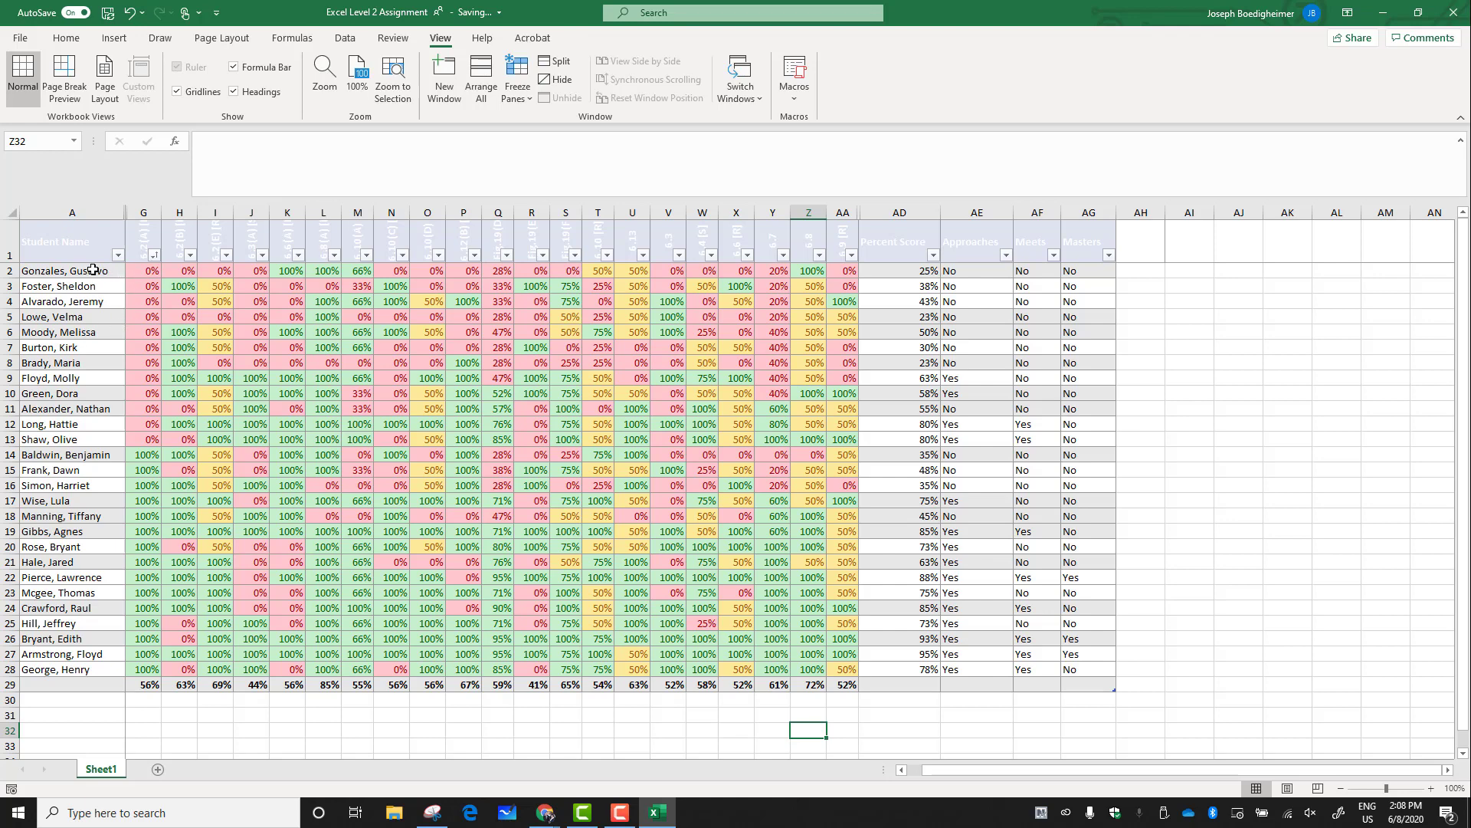
Copy the header and first twelve student rows (A1:G13) and add a new worksheet
mouse_move(94, 270)
left_mouse_down()
mouse_move(74, 441)
mouse_move(139, 433)
mouse_move(85, 345)
mouse_move(76, 250)
left_mouse_up()
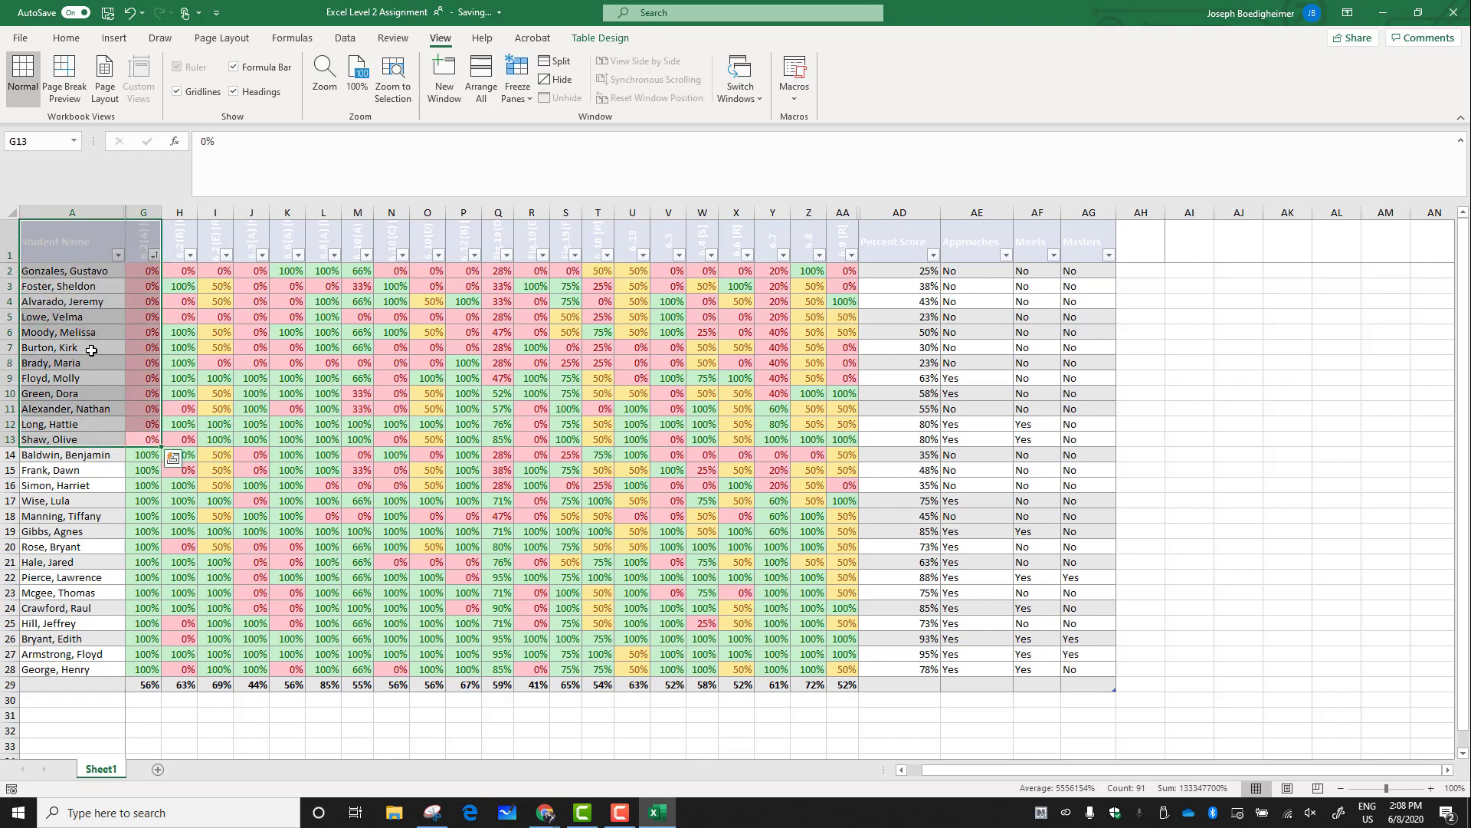
right_click(92, 349)
left_click(121, 358)
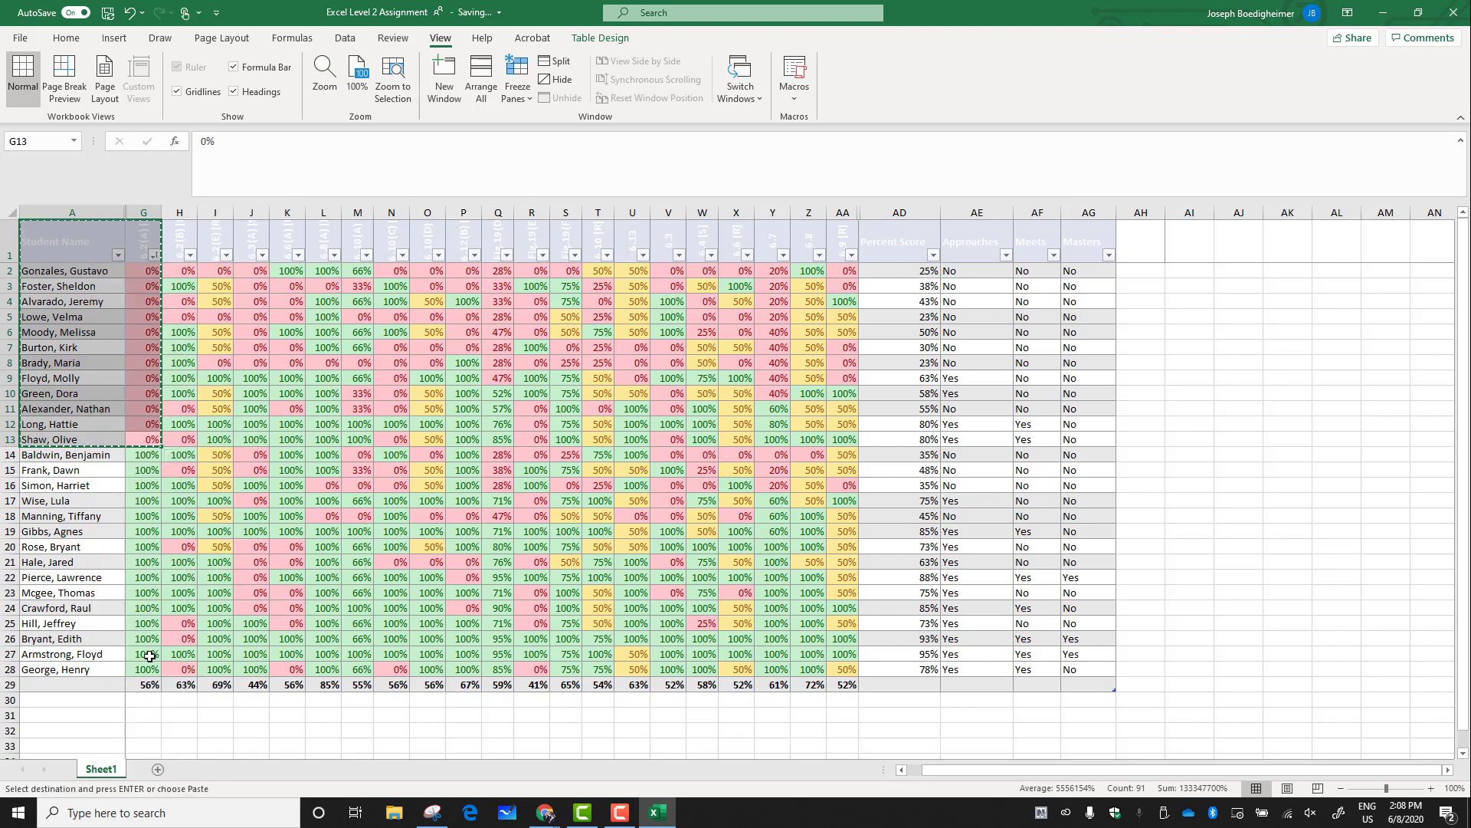
left_click(158, 770)
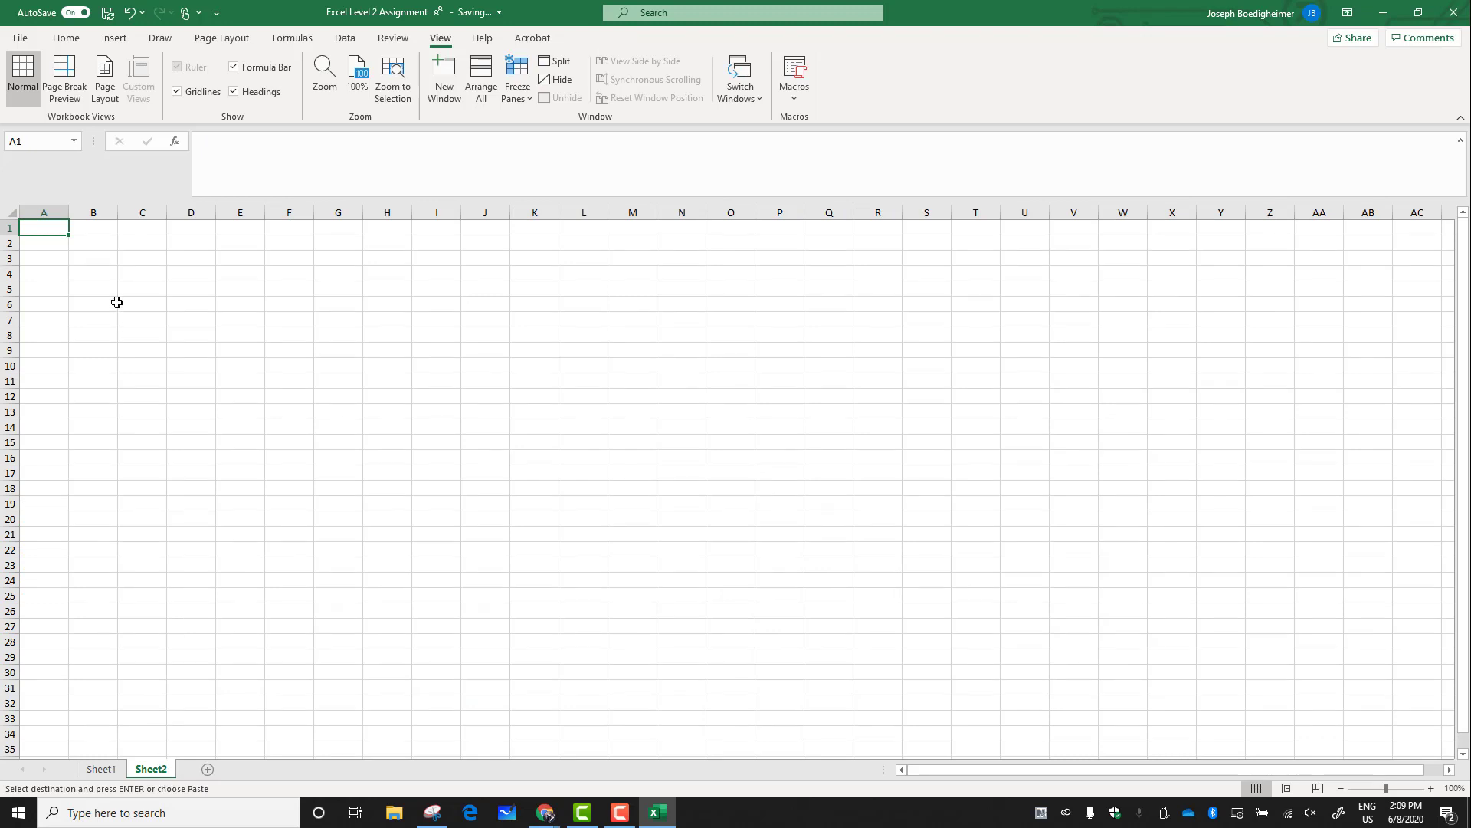
Return to Sheet1 and copy the selected range A1:G13 again
key("ctrl+c")
key("ctrl+v")
left_click(100, 770)
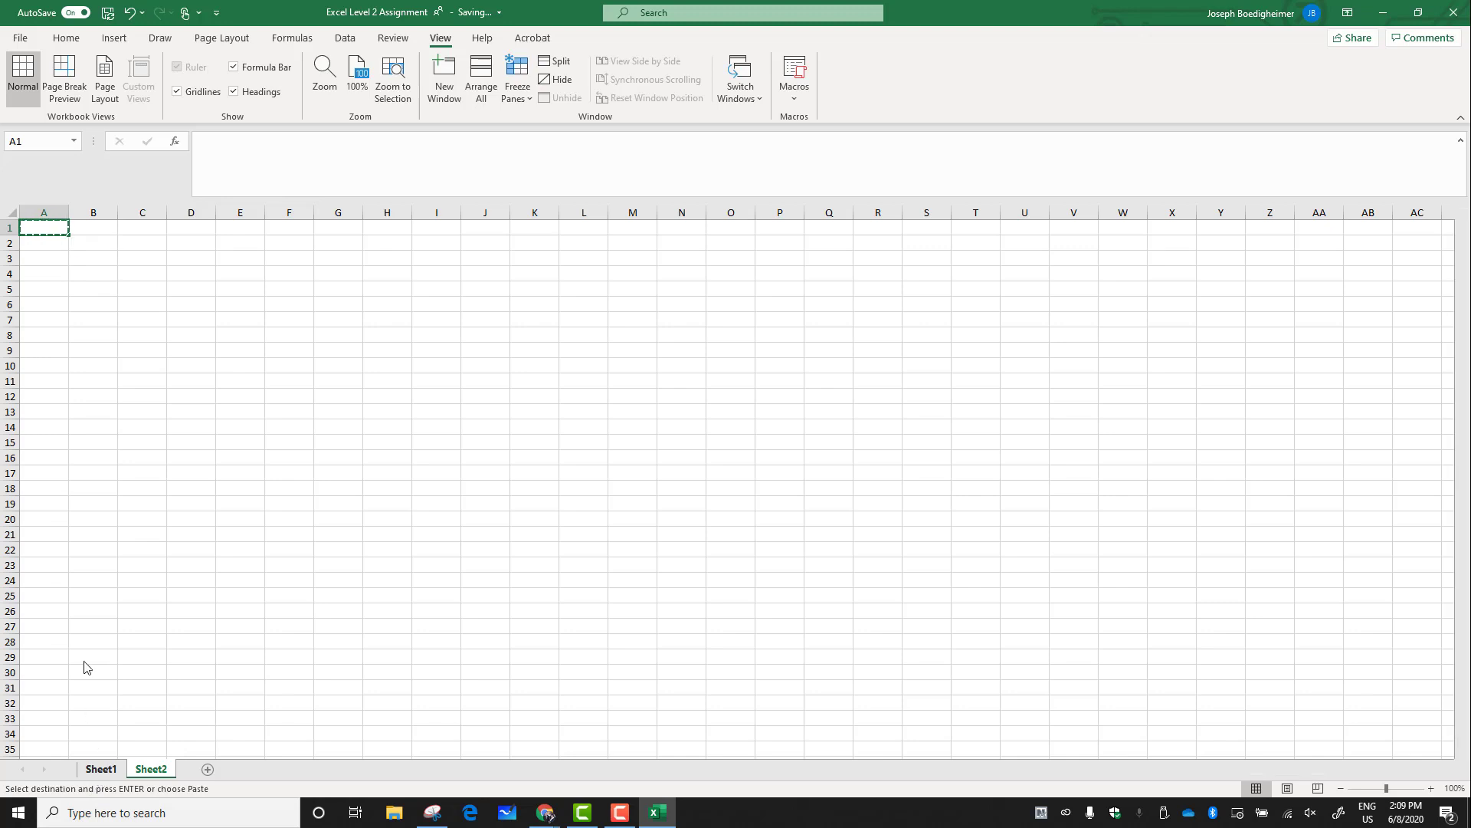
right_click(136, 325)
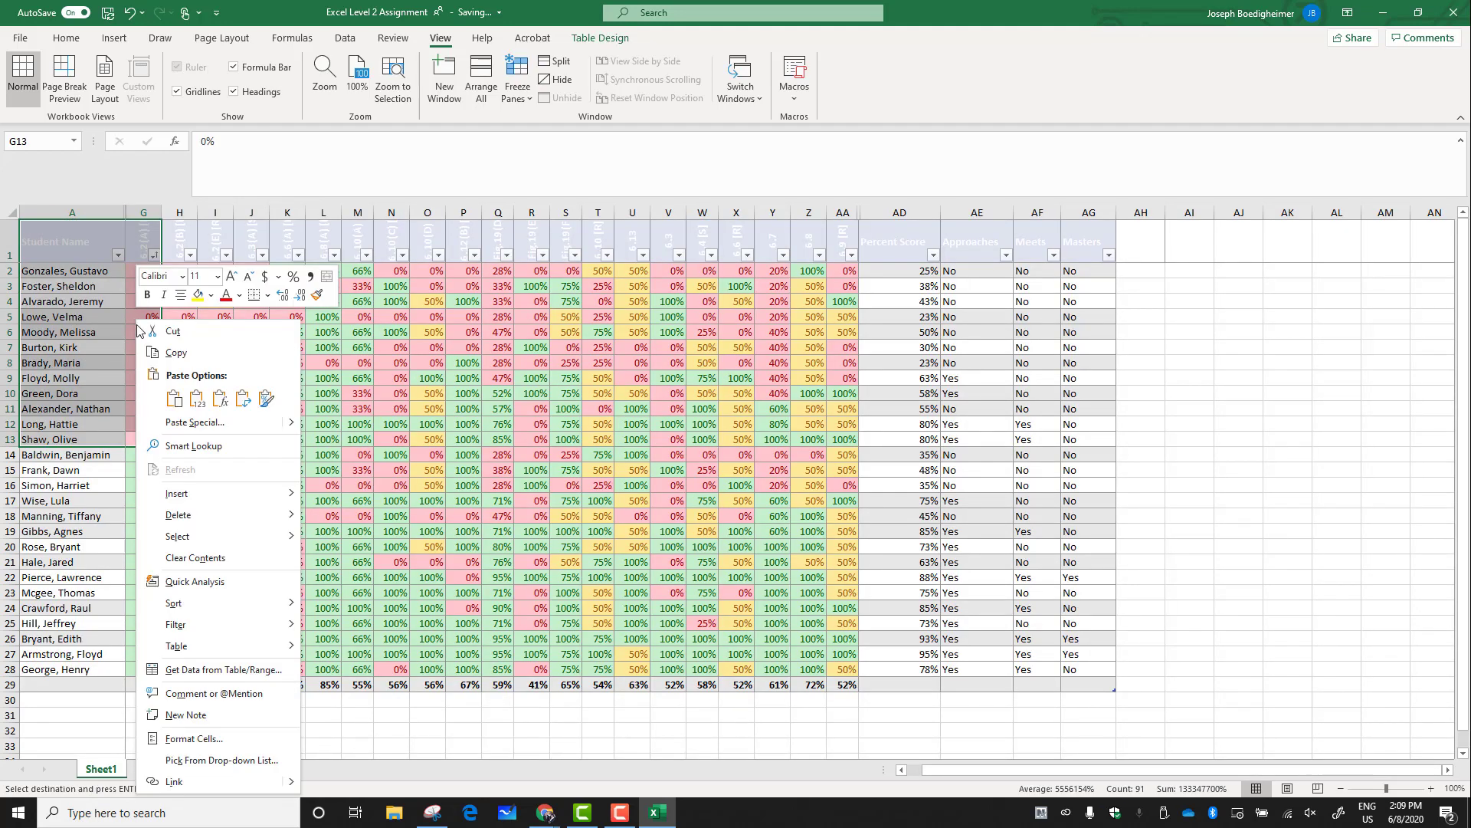
left_click(173, 353)
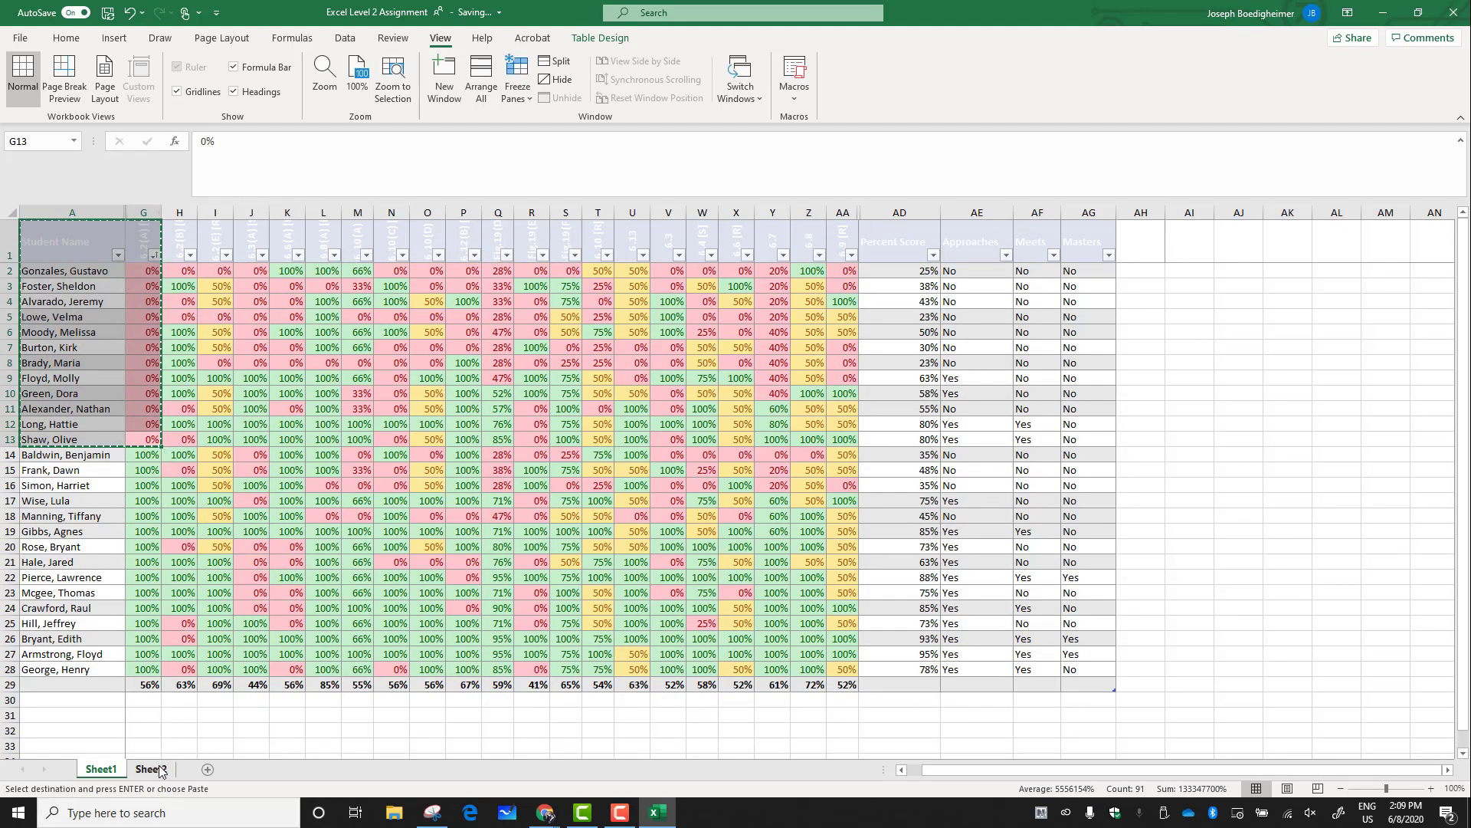
Paste the copied rows into Sheet2 starting at cell A1
key("ctrl+Page_Down")
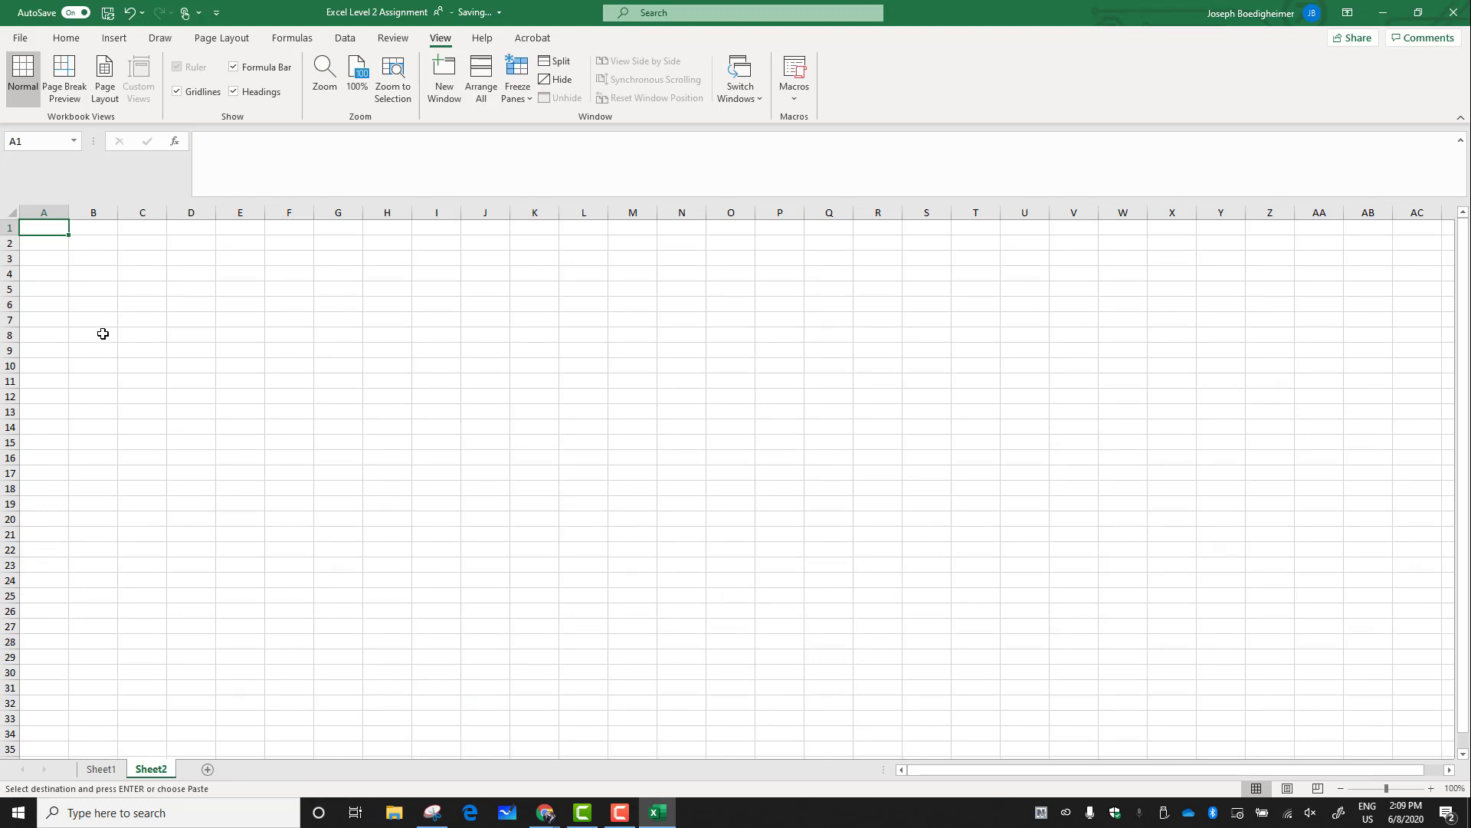
key("ctrl+v")
left_click(197, 521)
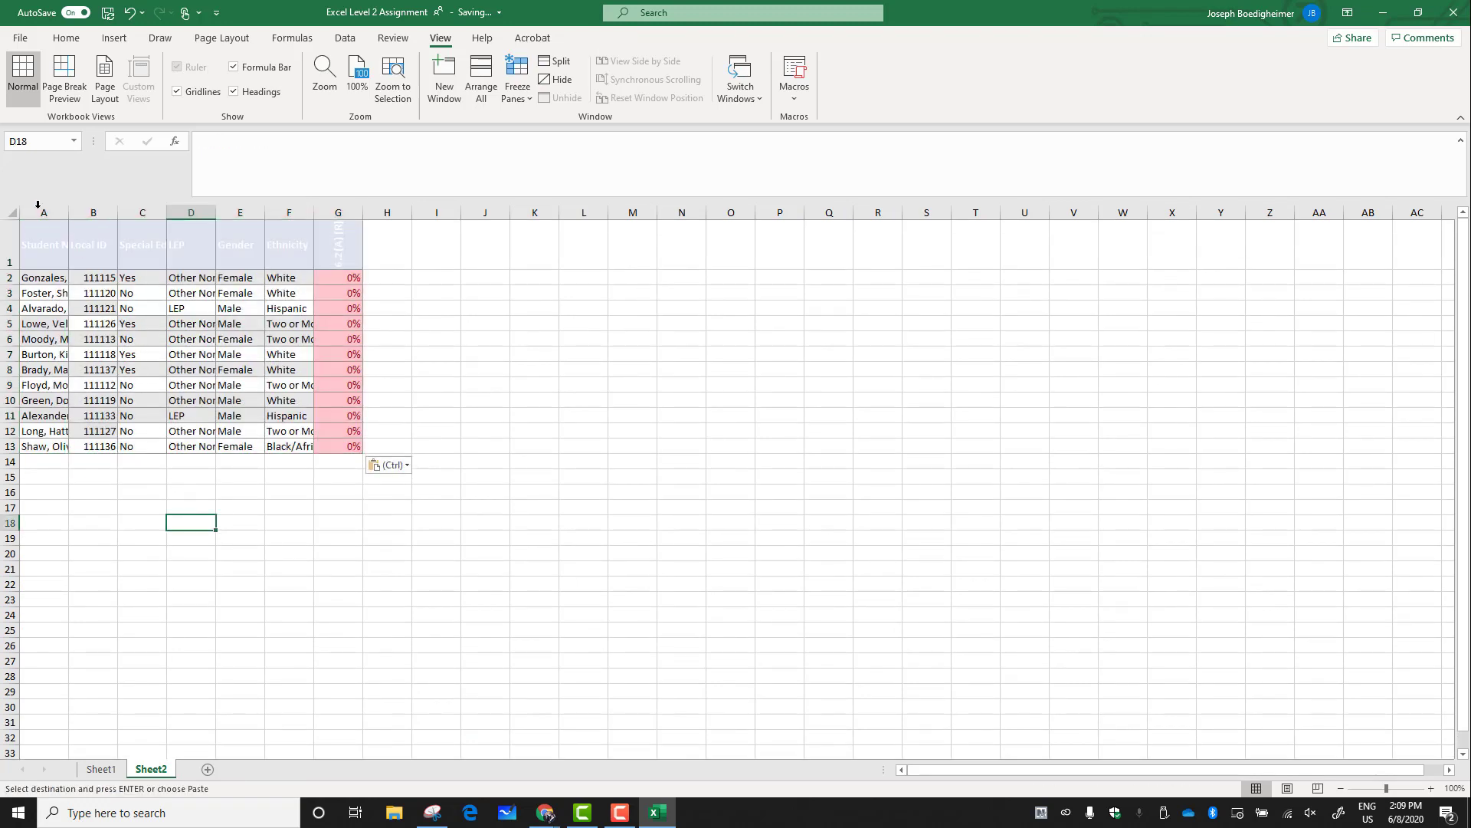
Widen column A on Sheet2 so the student names fit
left_click_drag(90, 212, 284, 213)
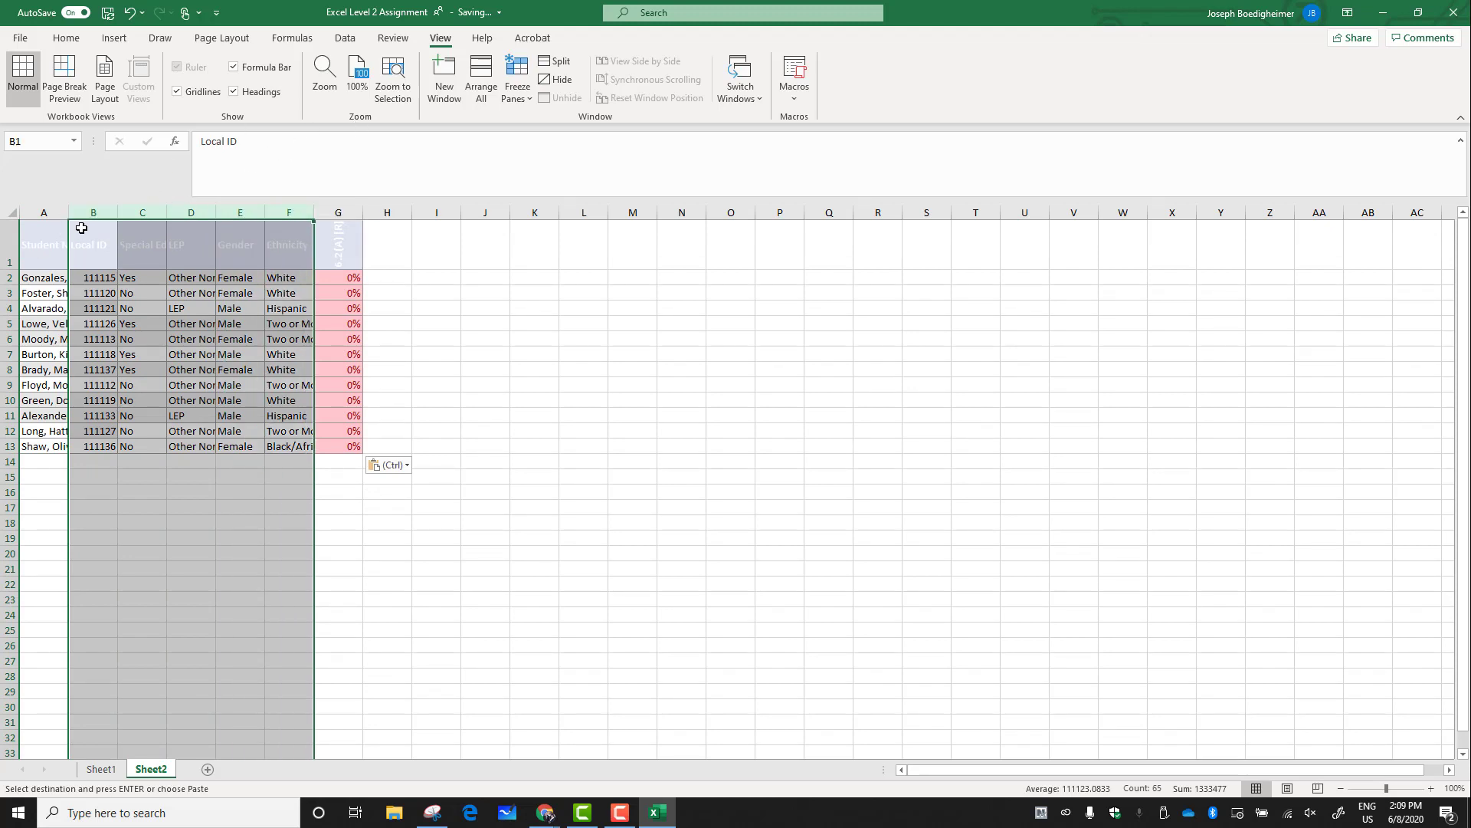
left_click_drag(71, 211, 185, 212)
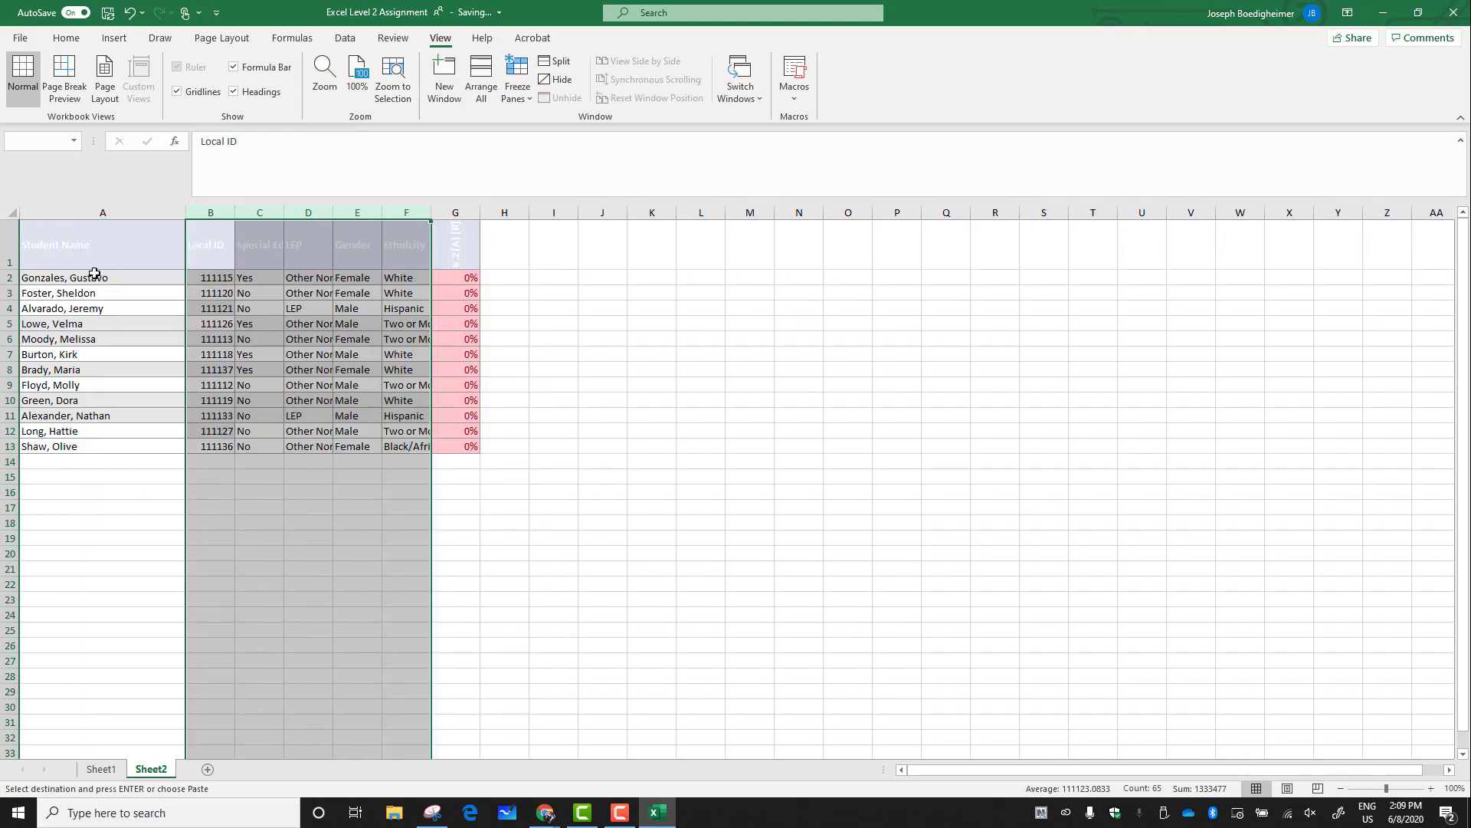
left_click_drag(88, 277, 81, 454)
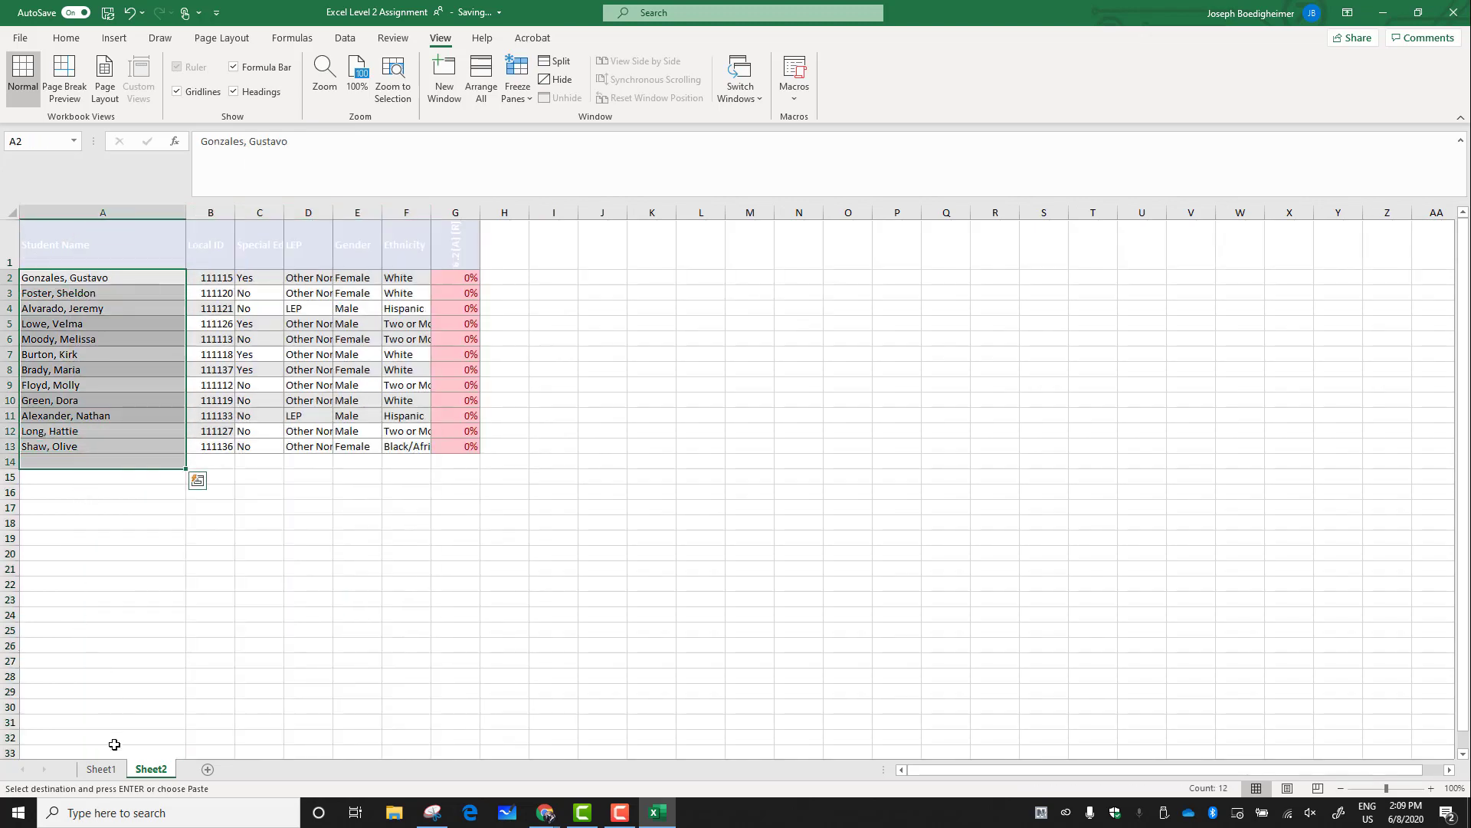
Create a copy of Sheet1 using Move or Copy with the copy option enabled
left_click(101, 769)
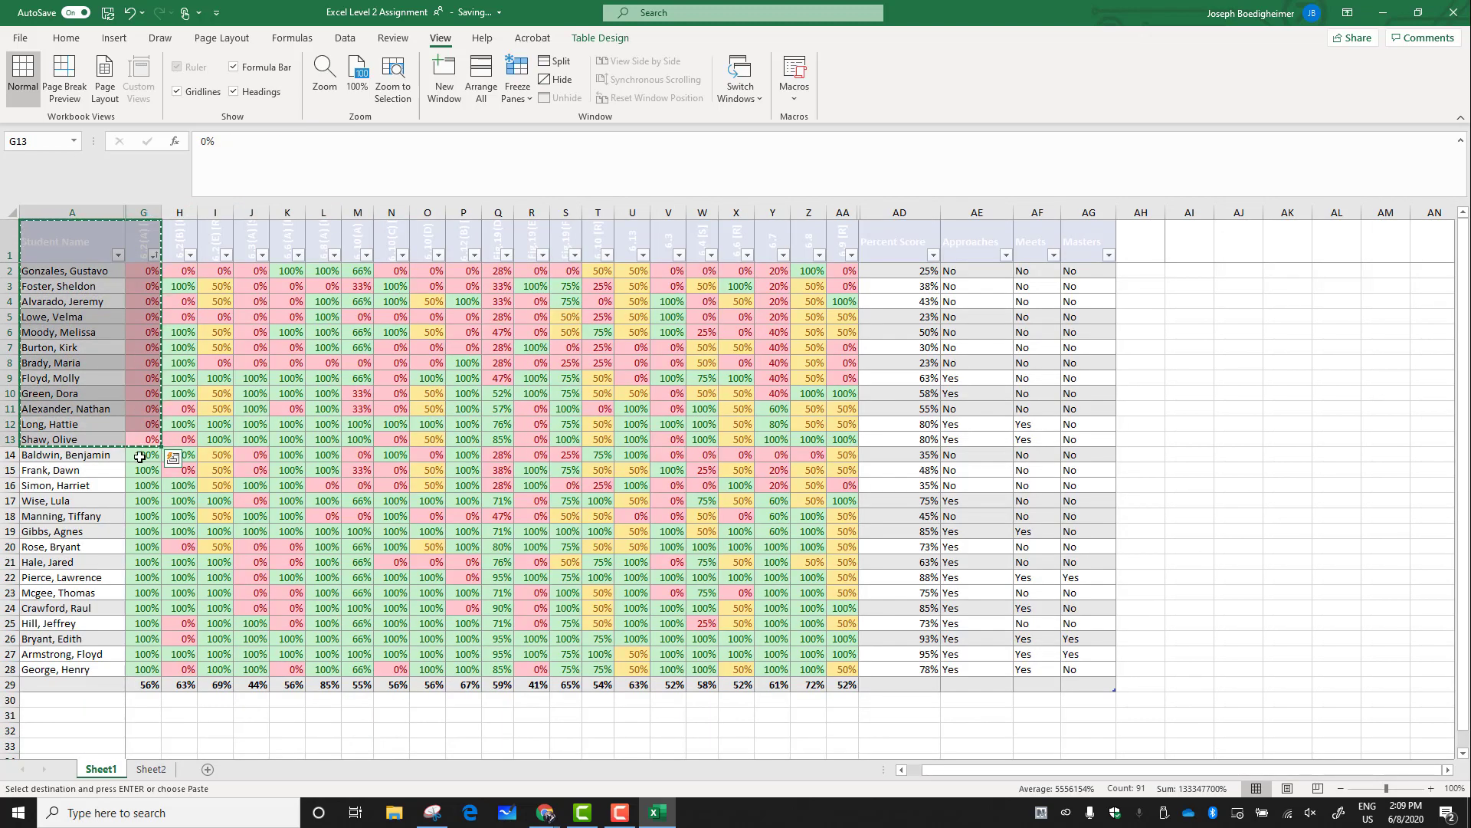
left_click_drag(89, 462, 102, 654)
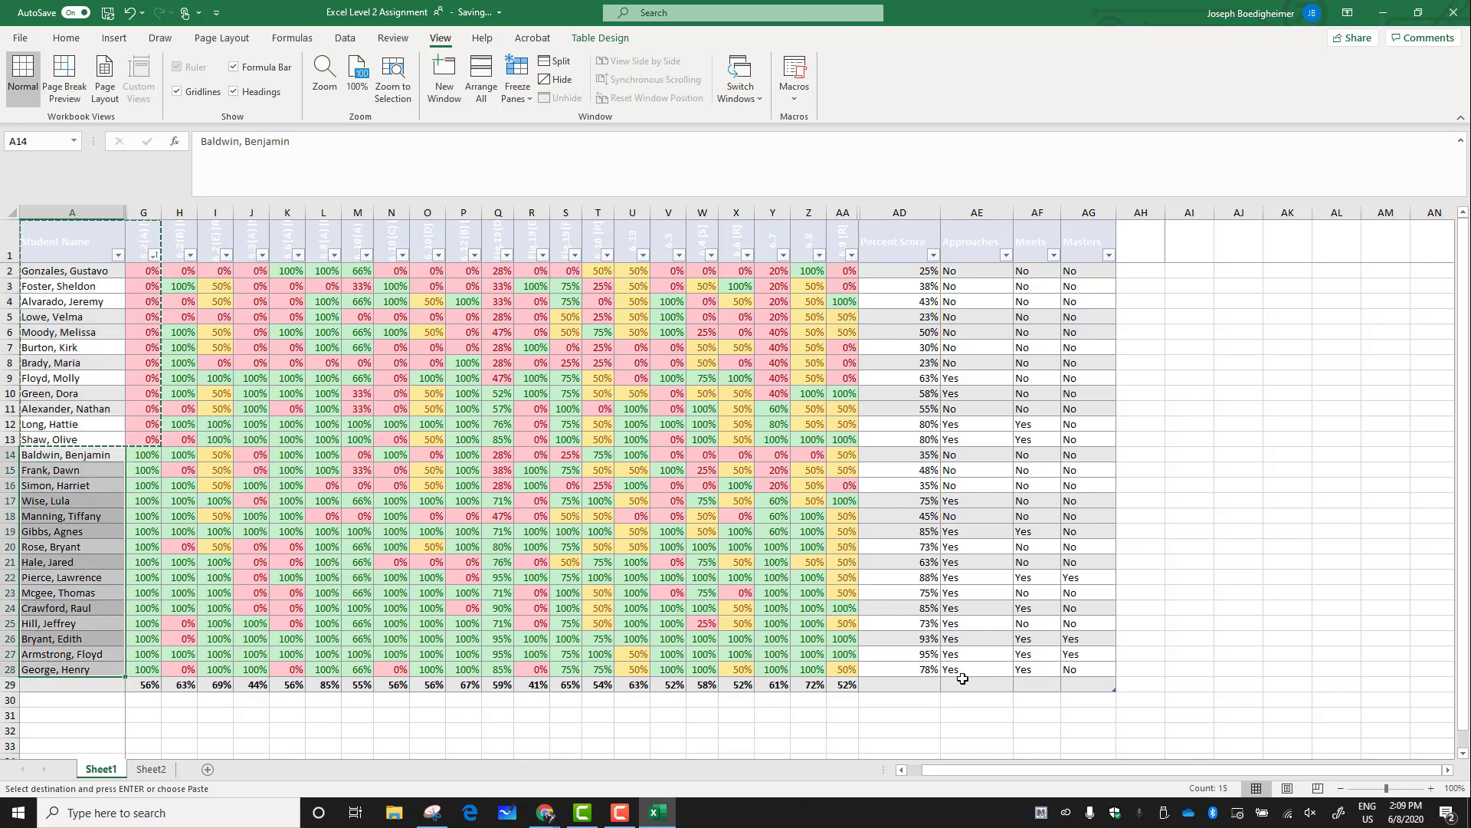
right_click(111, 772)
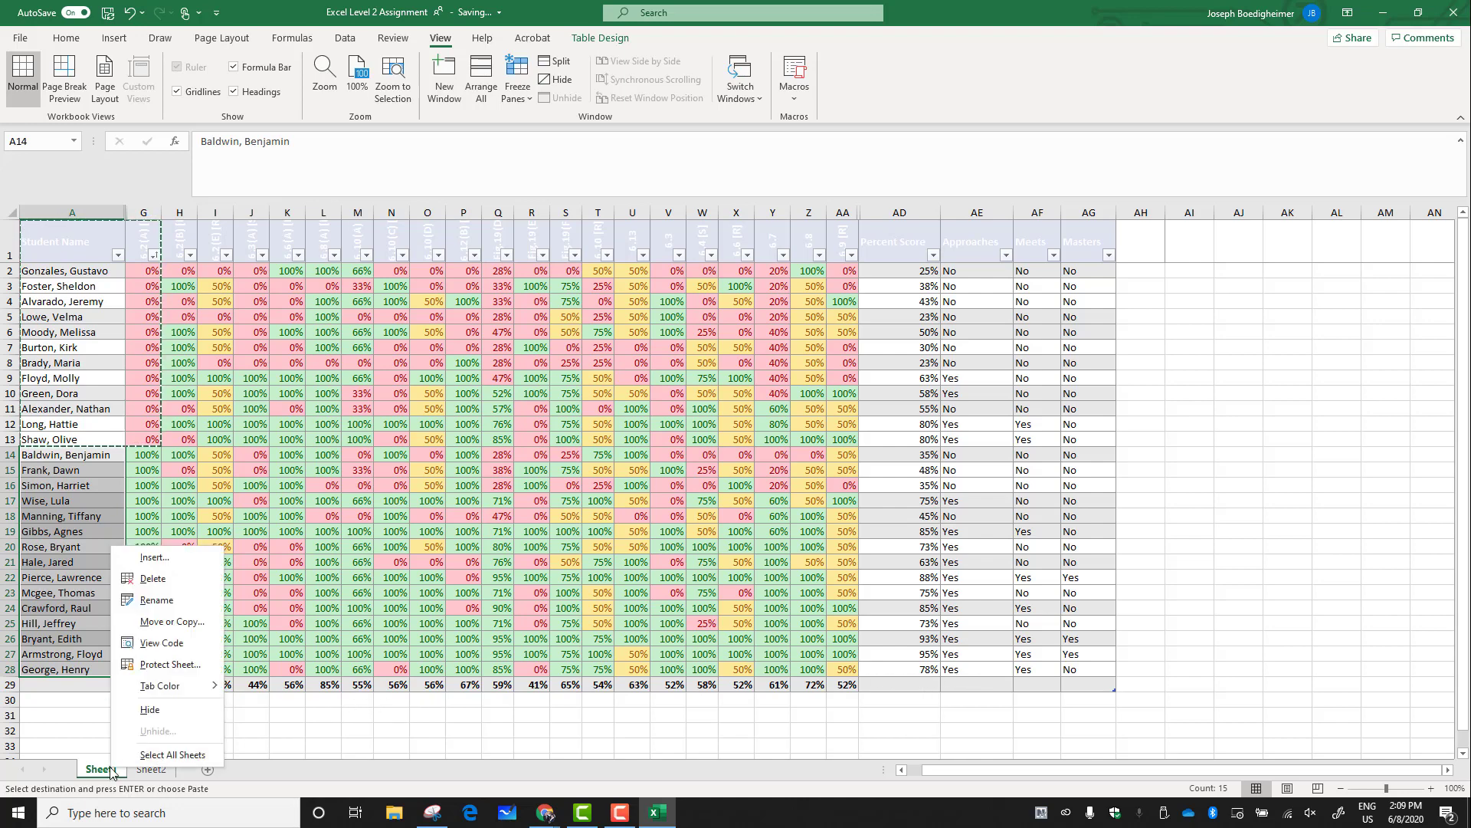
left_click(172, 627)
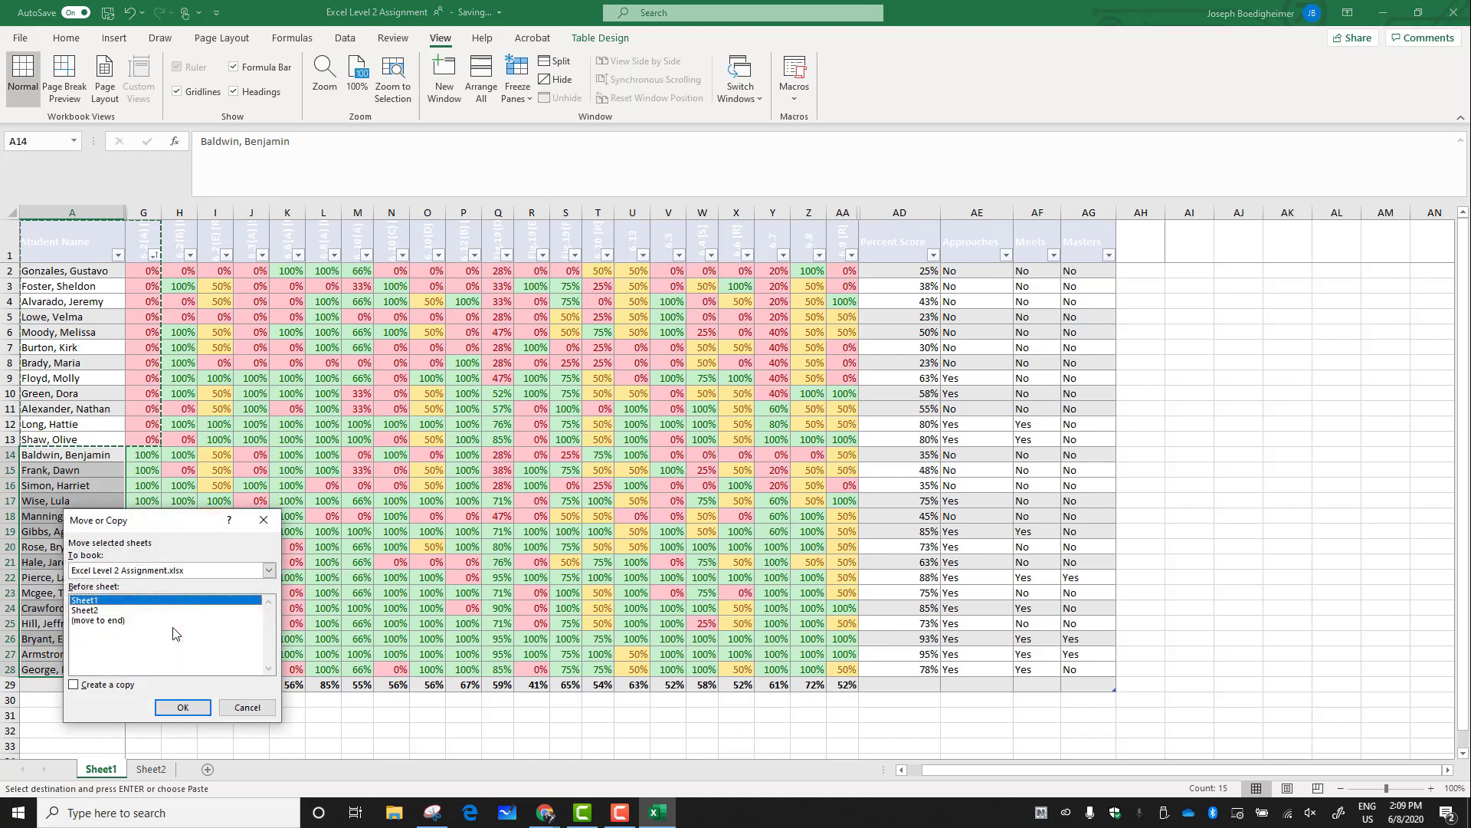
left_click(84, 689)
left_click(169, 708)
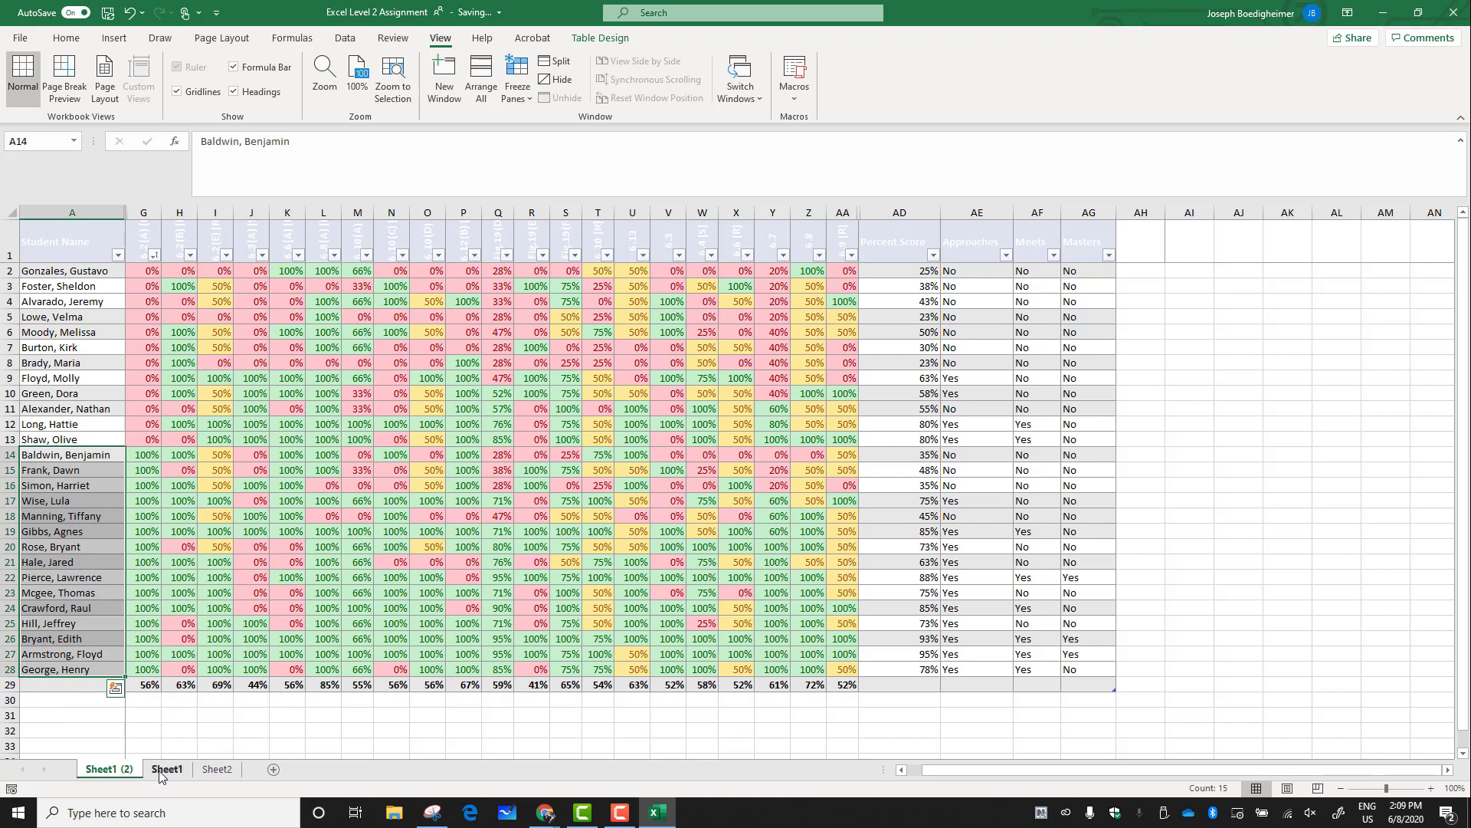
Move the Sheet1 tab in front of Sheet1 (2)
left_click(166, 770)
mouse_move(166, 771)
left_mouse_down()
mouse_move(109, 765)
mouse_move(141, 775)
left_mouse_up()
left_click(151, 769)
left_click(106, 769)
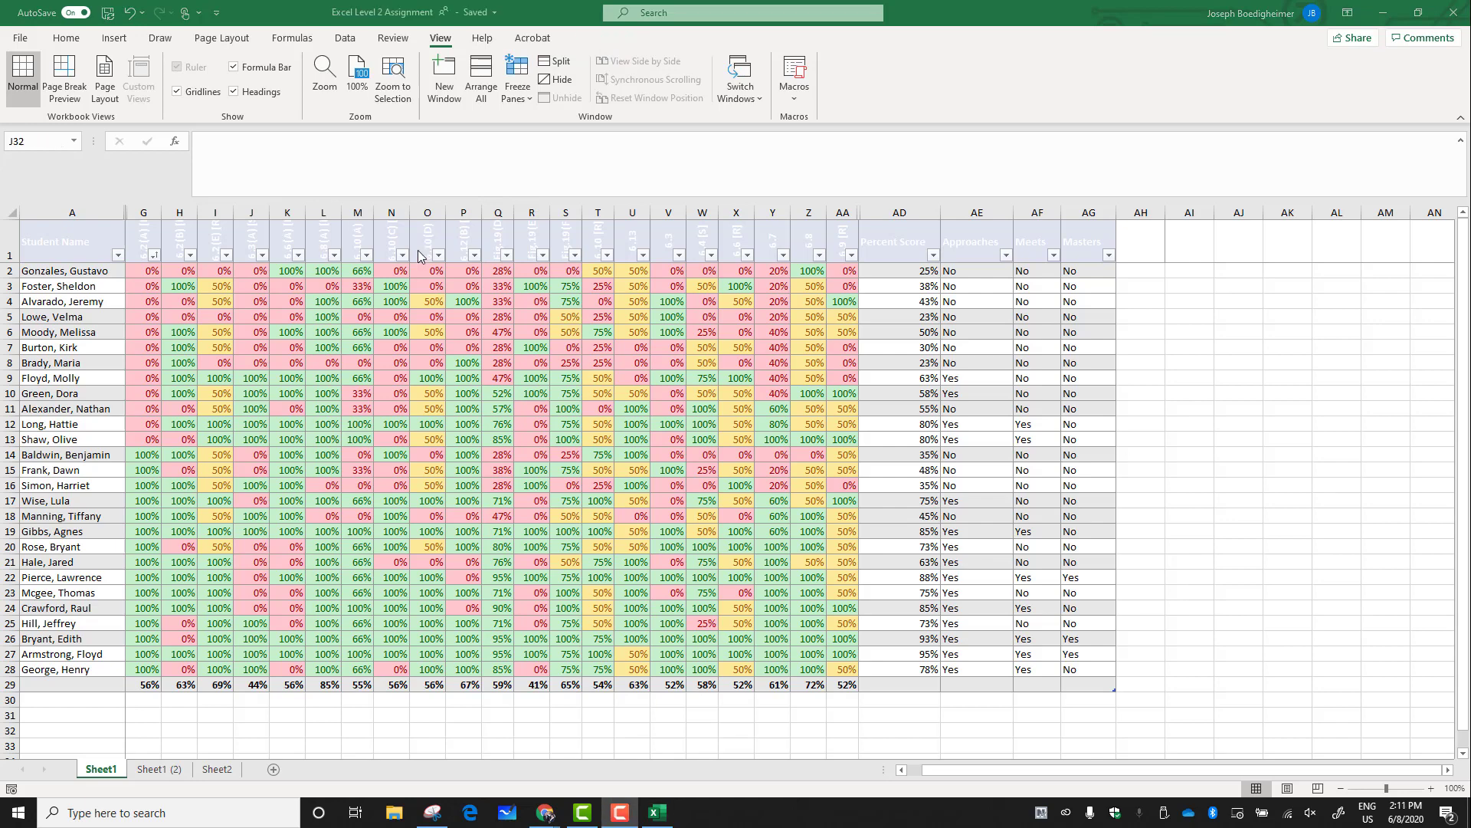
Close the Excel workbook
left_click(526, 3)
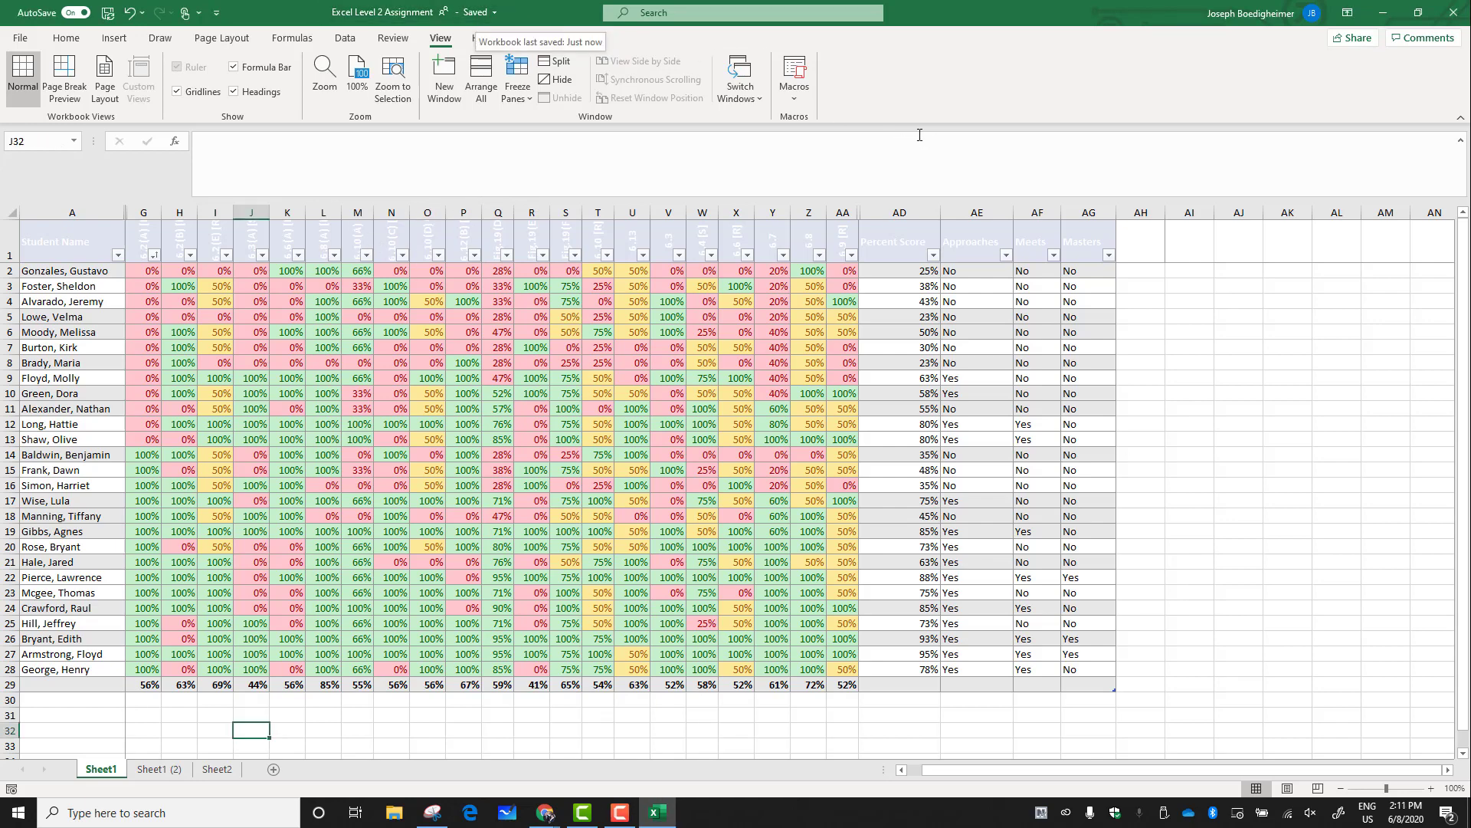
left_click(1454, 13)
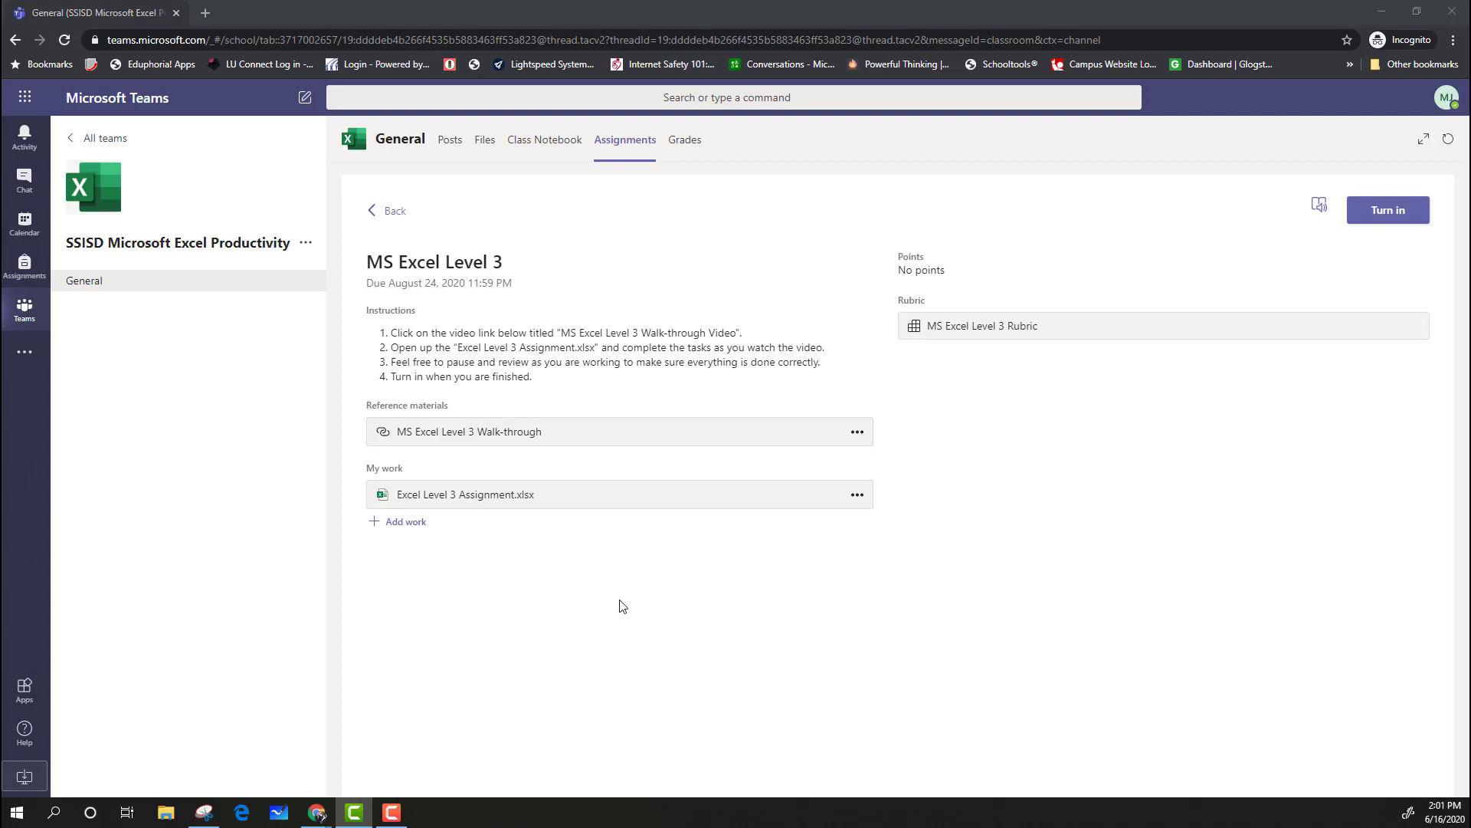
Open the attached assignment workbook in Teams to review it, then close it
left_click(558, 500)
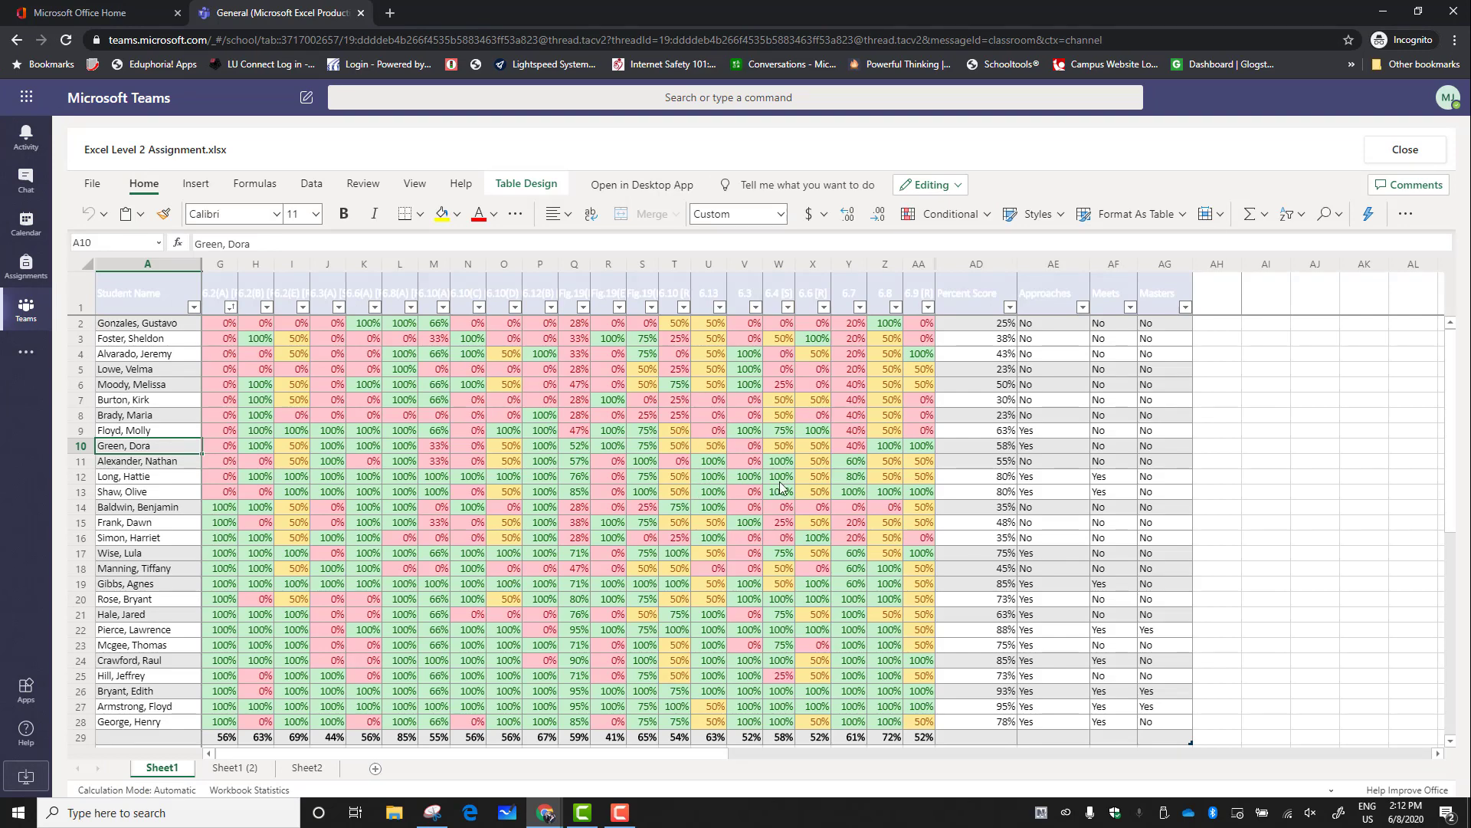
left_click(1418, 150)
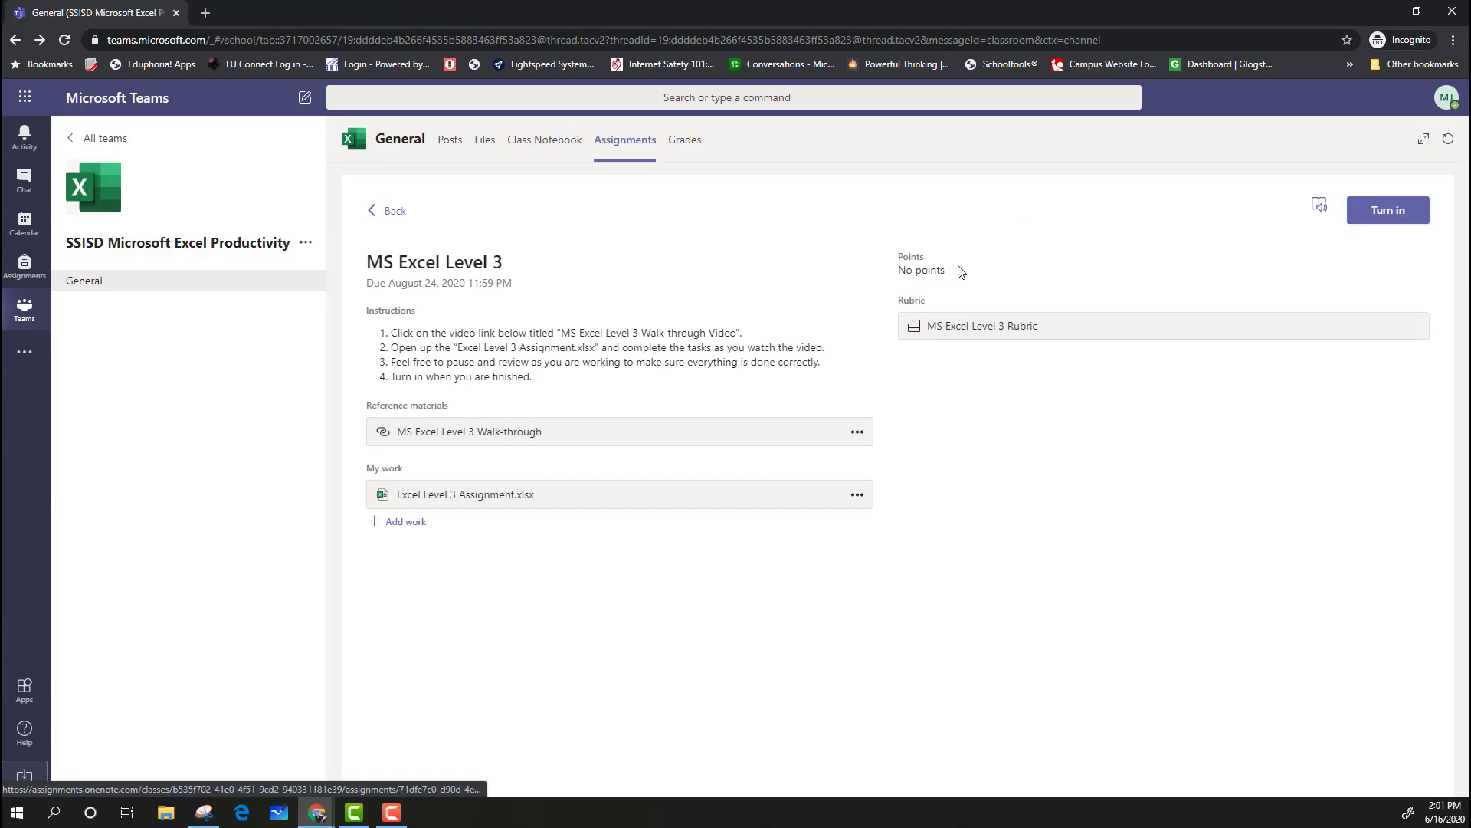
Turn in the MS Excel Level 3 assignment
left_click(1364, 213)
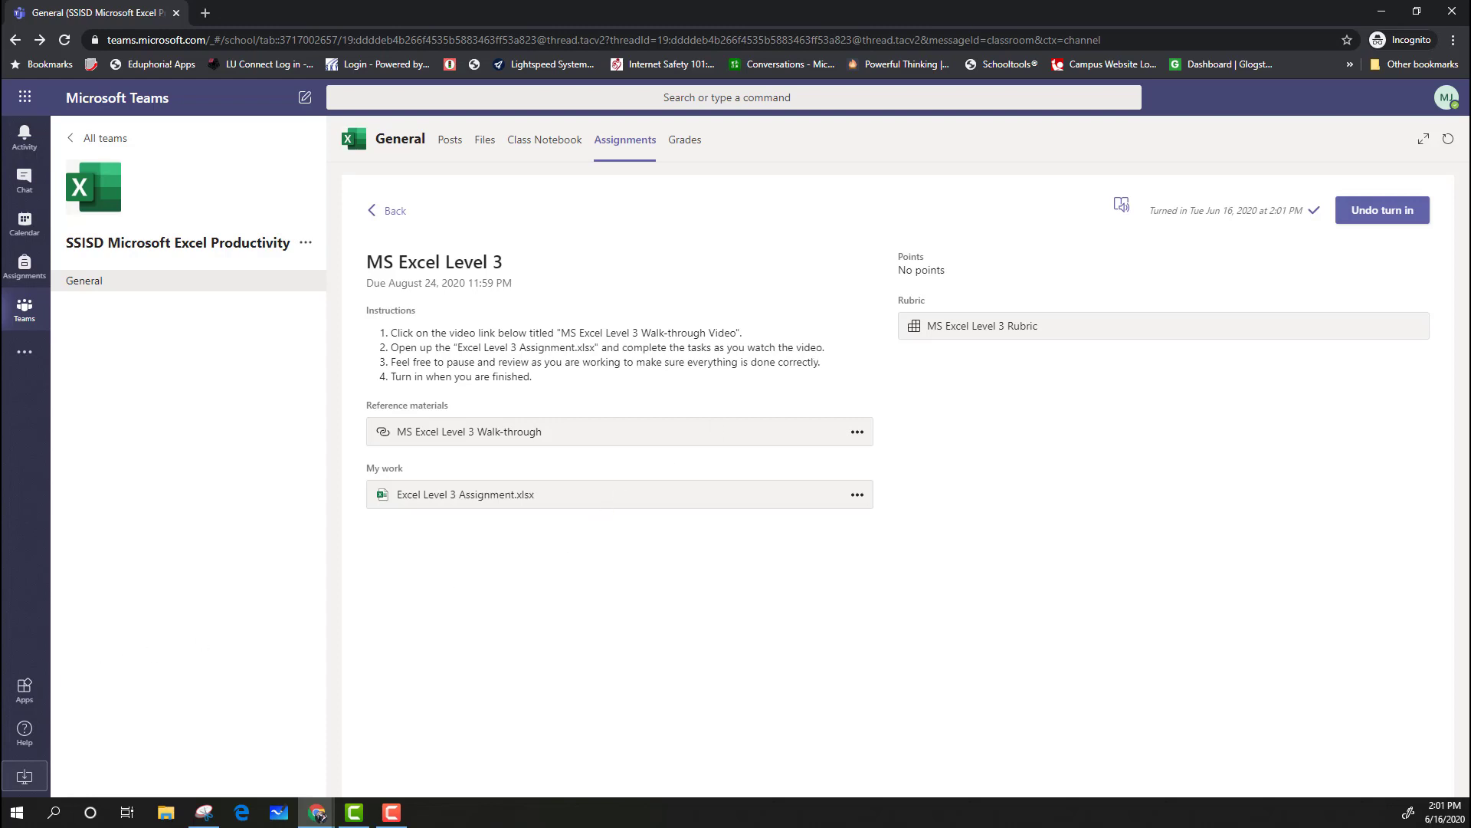
key("F10")
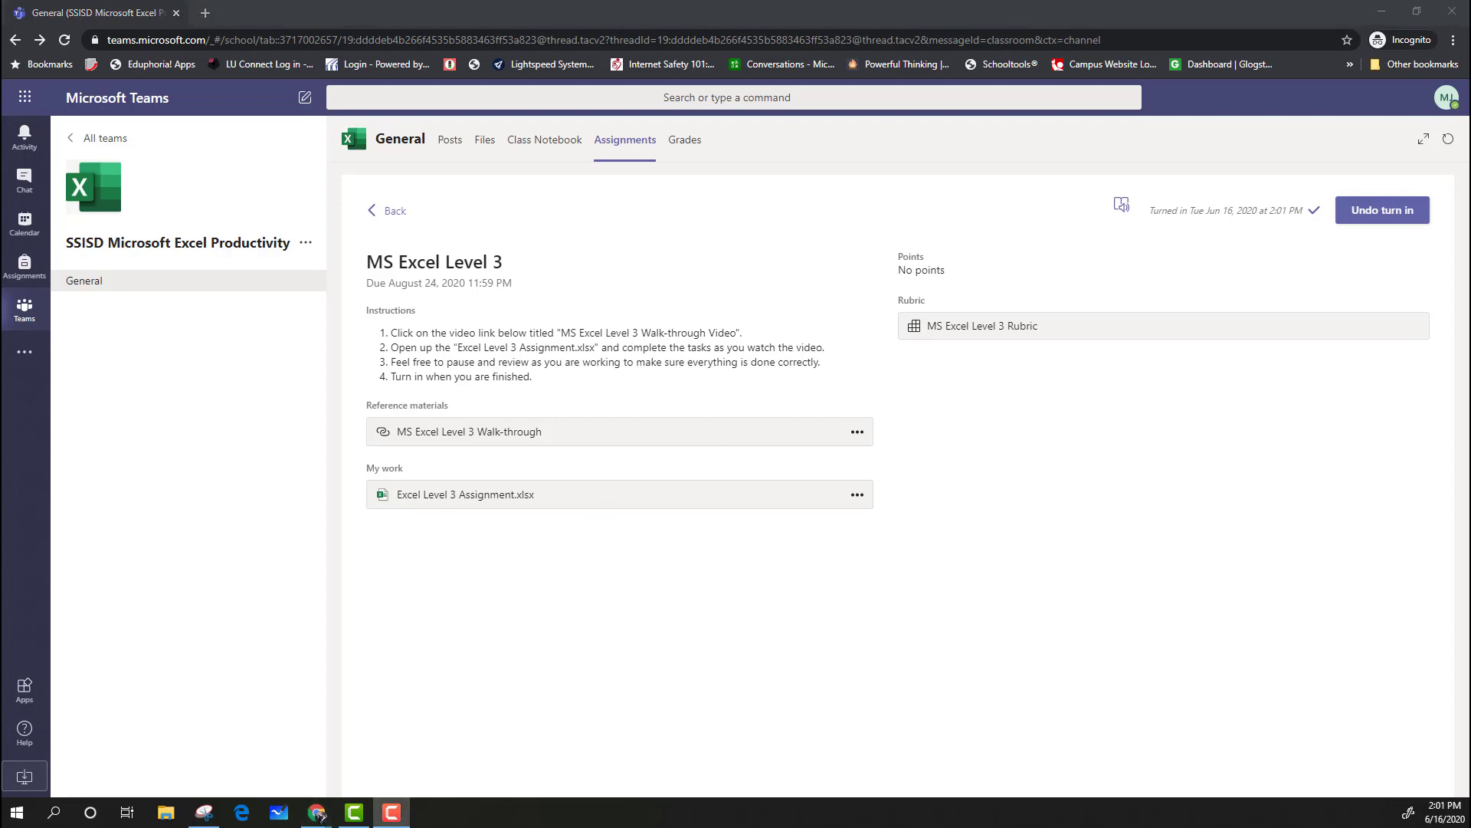